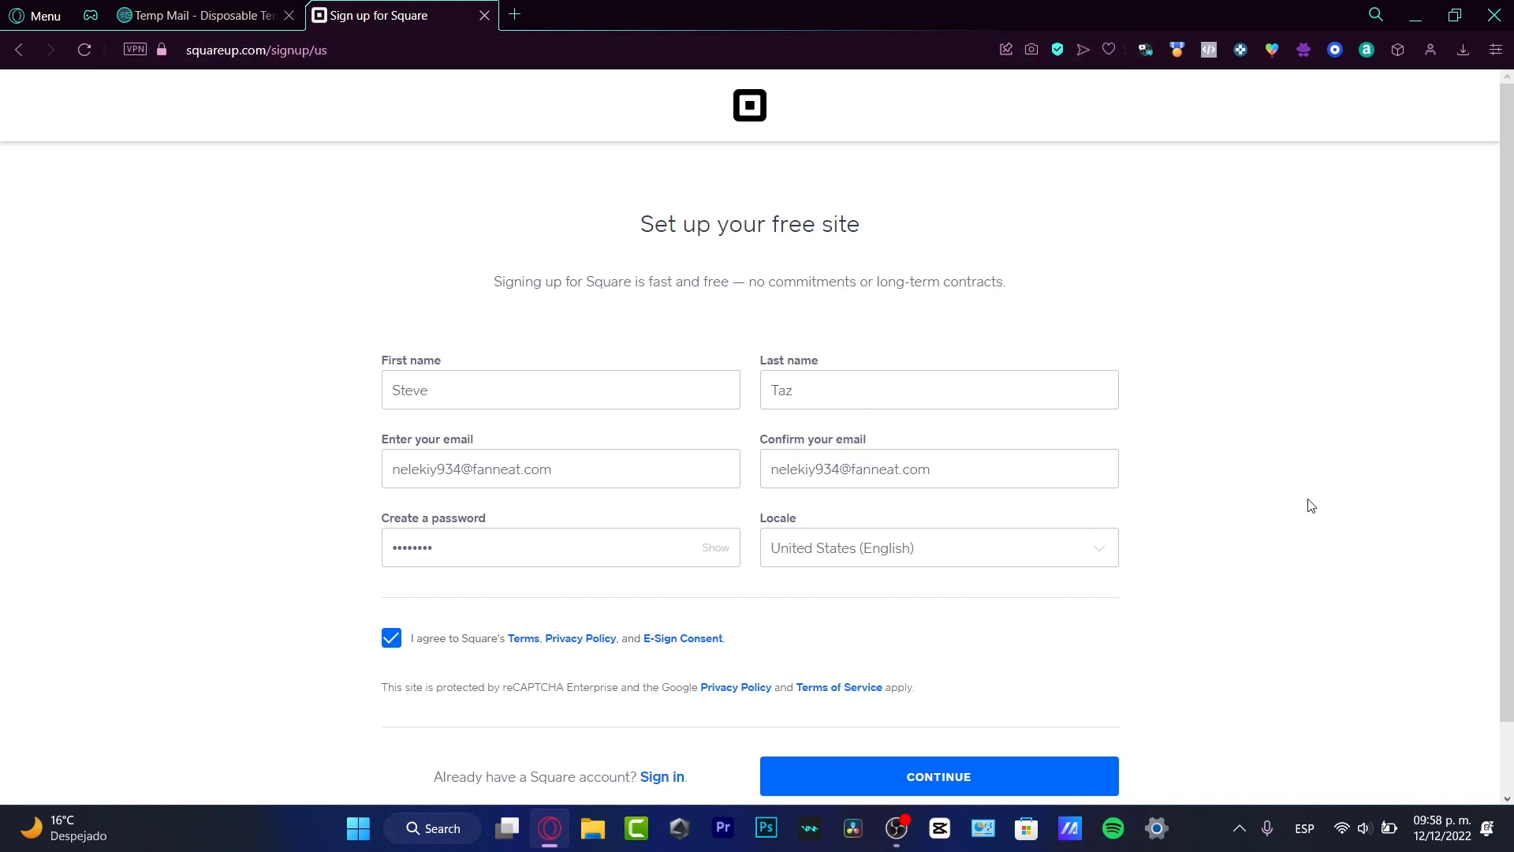
Submit the 'Set up your free site' form to create the Square account.
{"action": "scroll", "coordinate": [987, 534], "scroll_direction": "down", "scroll_amount": 1}
{"action": "left_click", "coordinate": [1007, 712]}
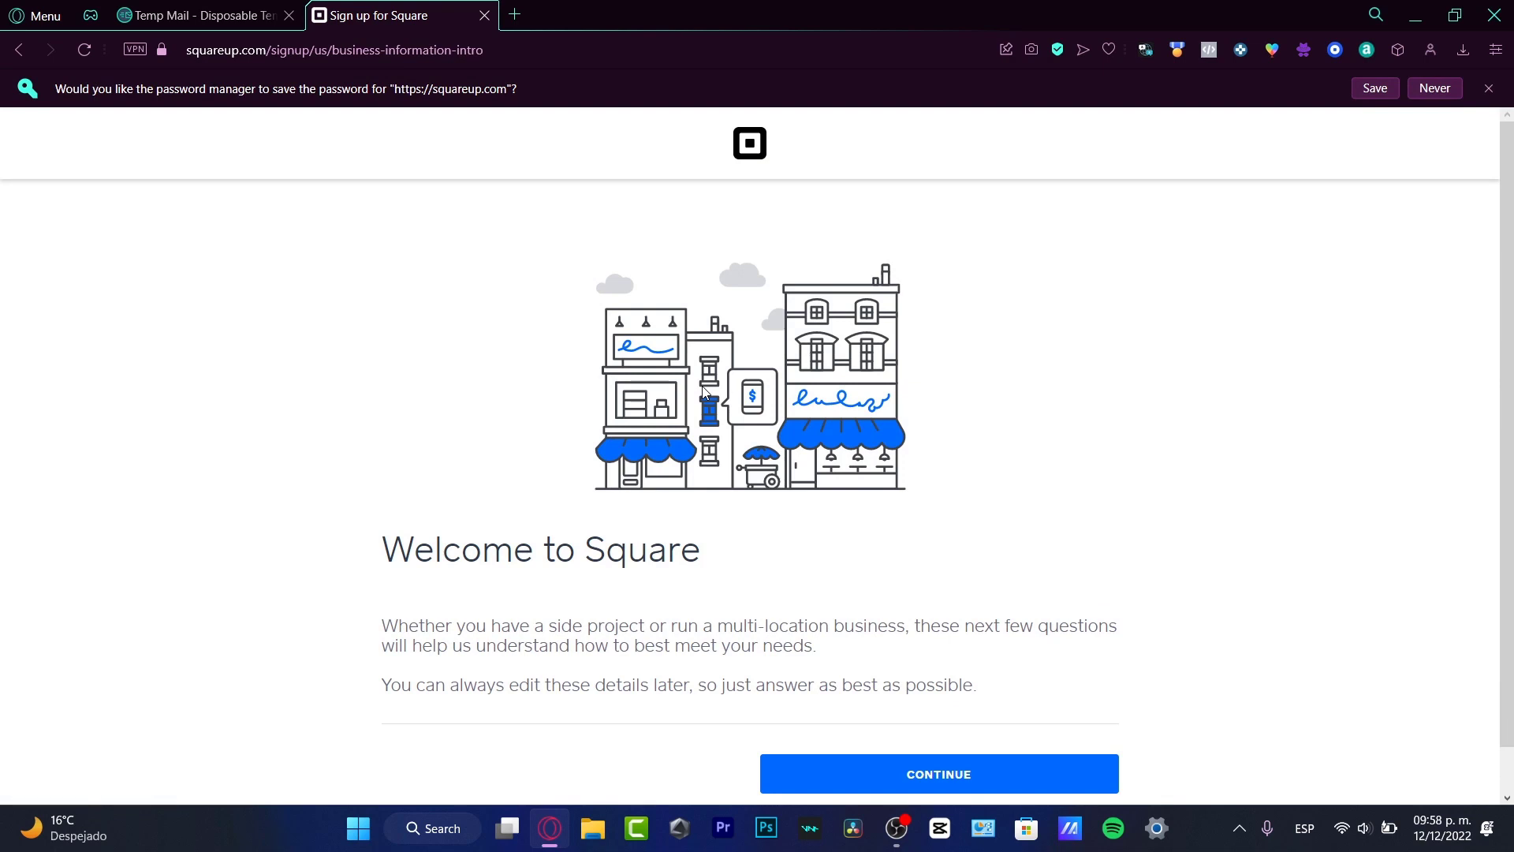
Pass the welcome page, choose Individual merchant, and set the receipt name to 'Canva Geeks'.
{"action": "scroll", "coordinate": [704, 392], "scroll_direction": "down", "scroll_amount": 1}
{"action": "left_click", "coordinate": [990, 732]}
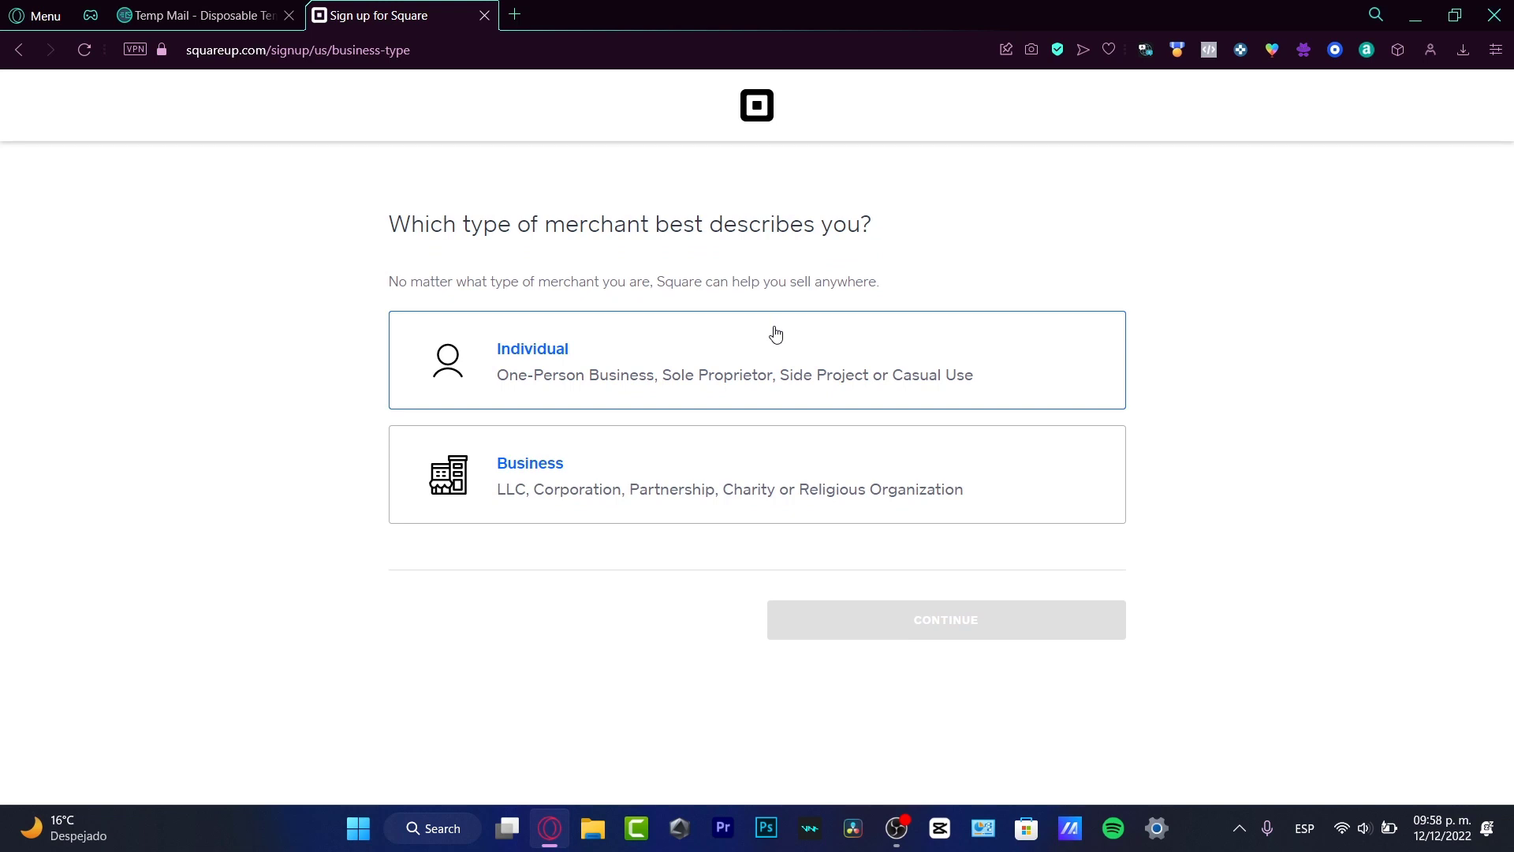
{"action": "left_click", "coordinate": [569, 379]}
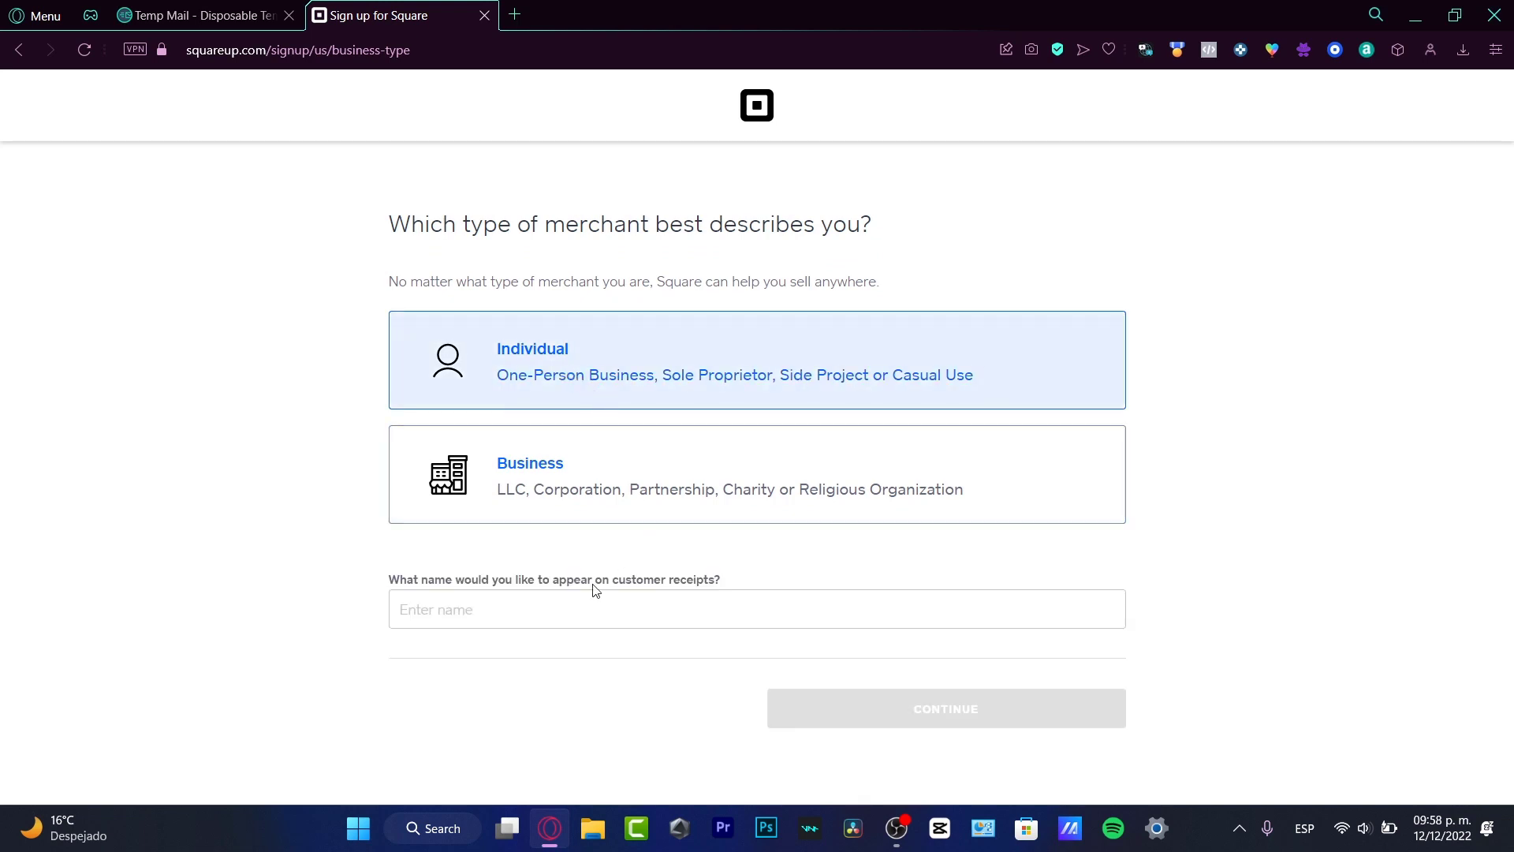
{"action": "left_click", "coordinate": [457, 615]}
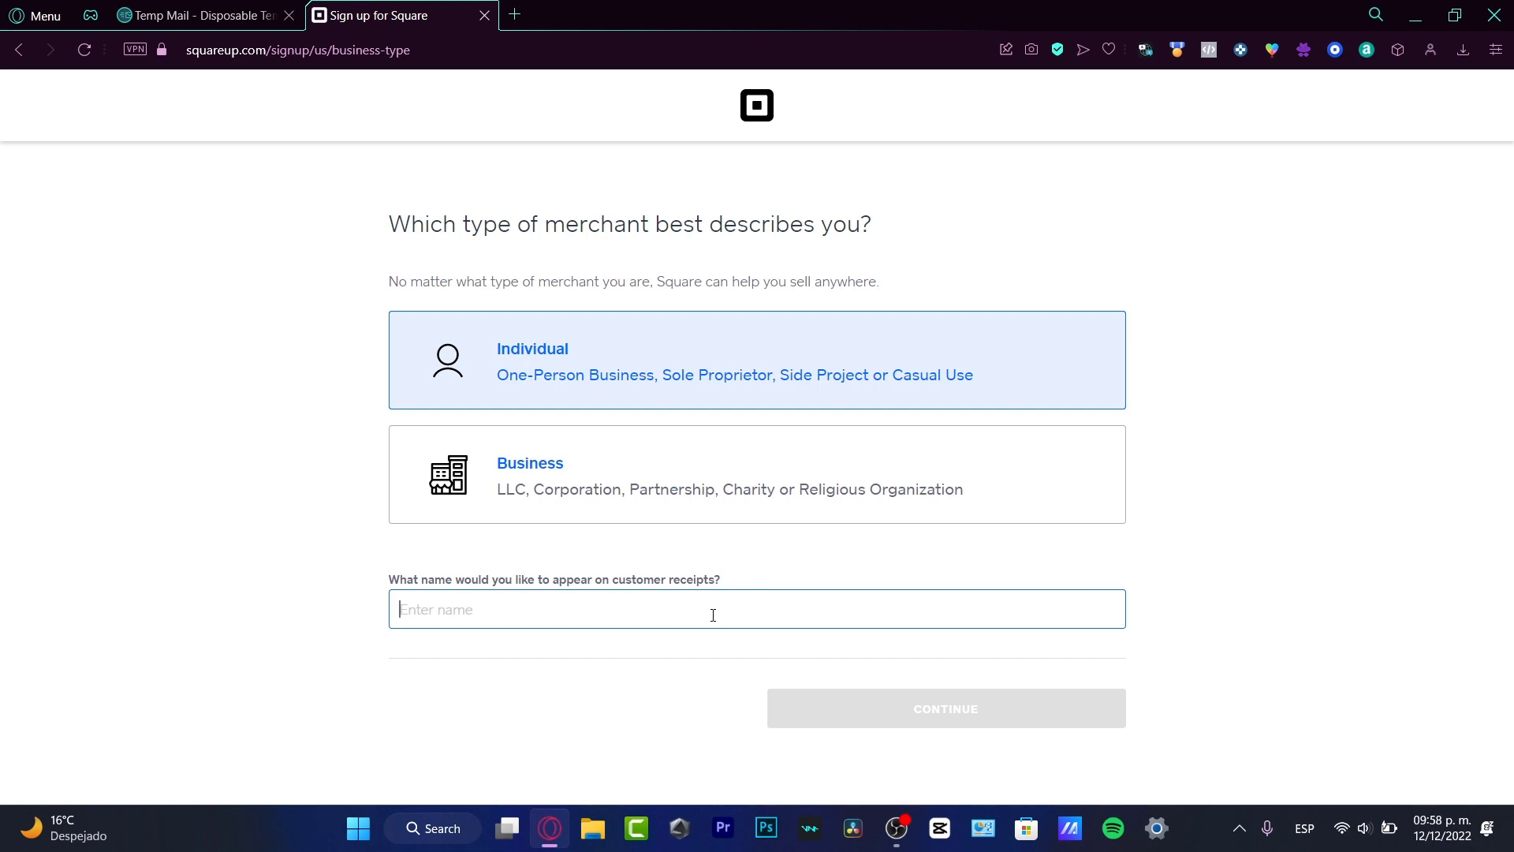
{"action": "type", "text": "Canva "}
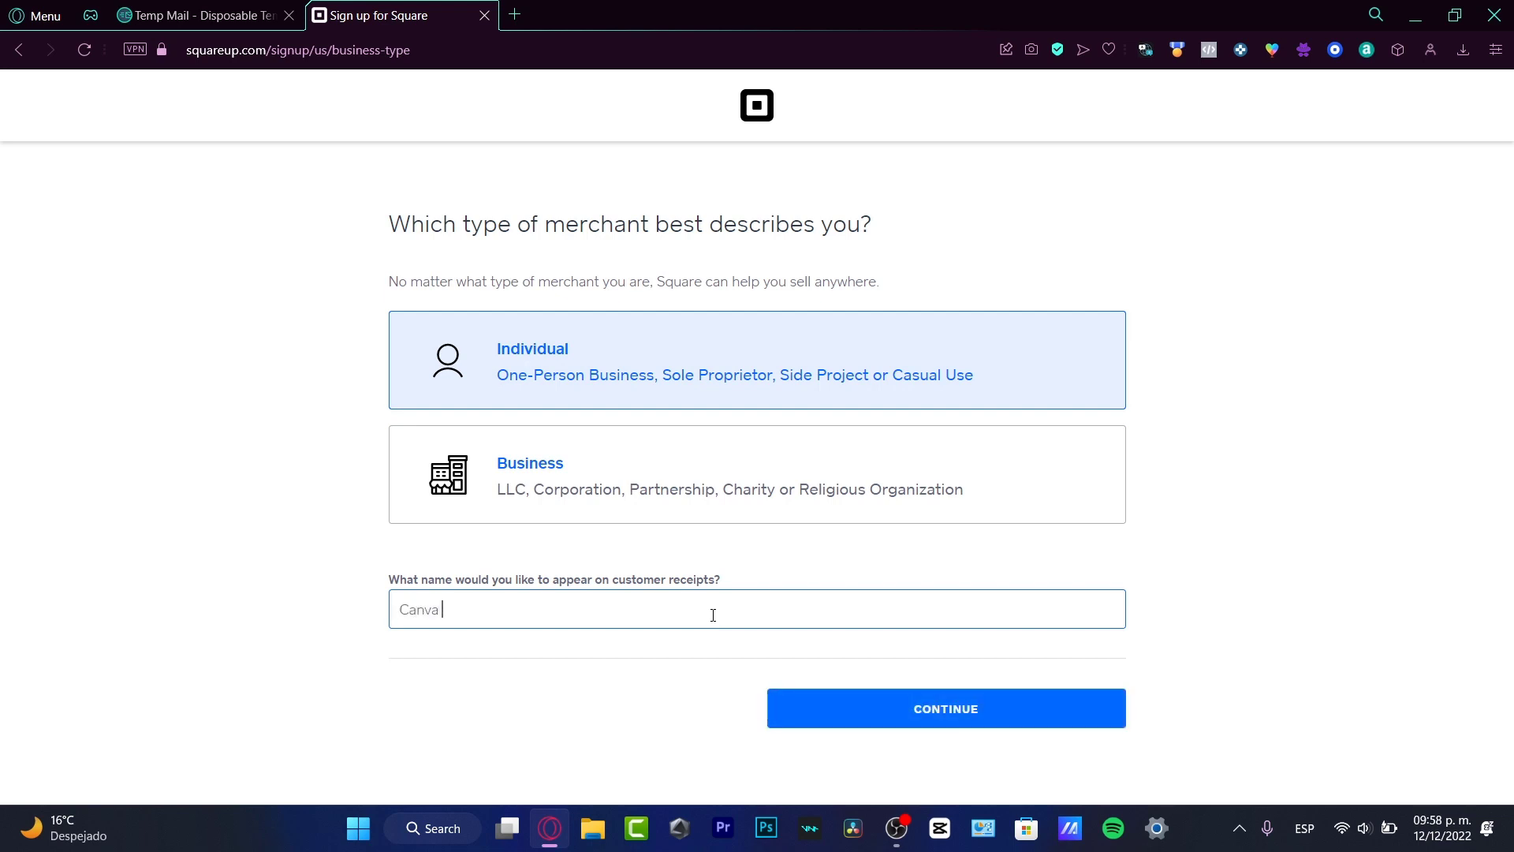
{"action": "type", "text": "Geeks"}
{"action": "left_click", "coordinate": [958, 708]}
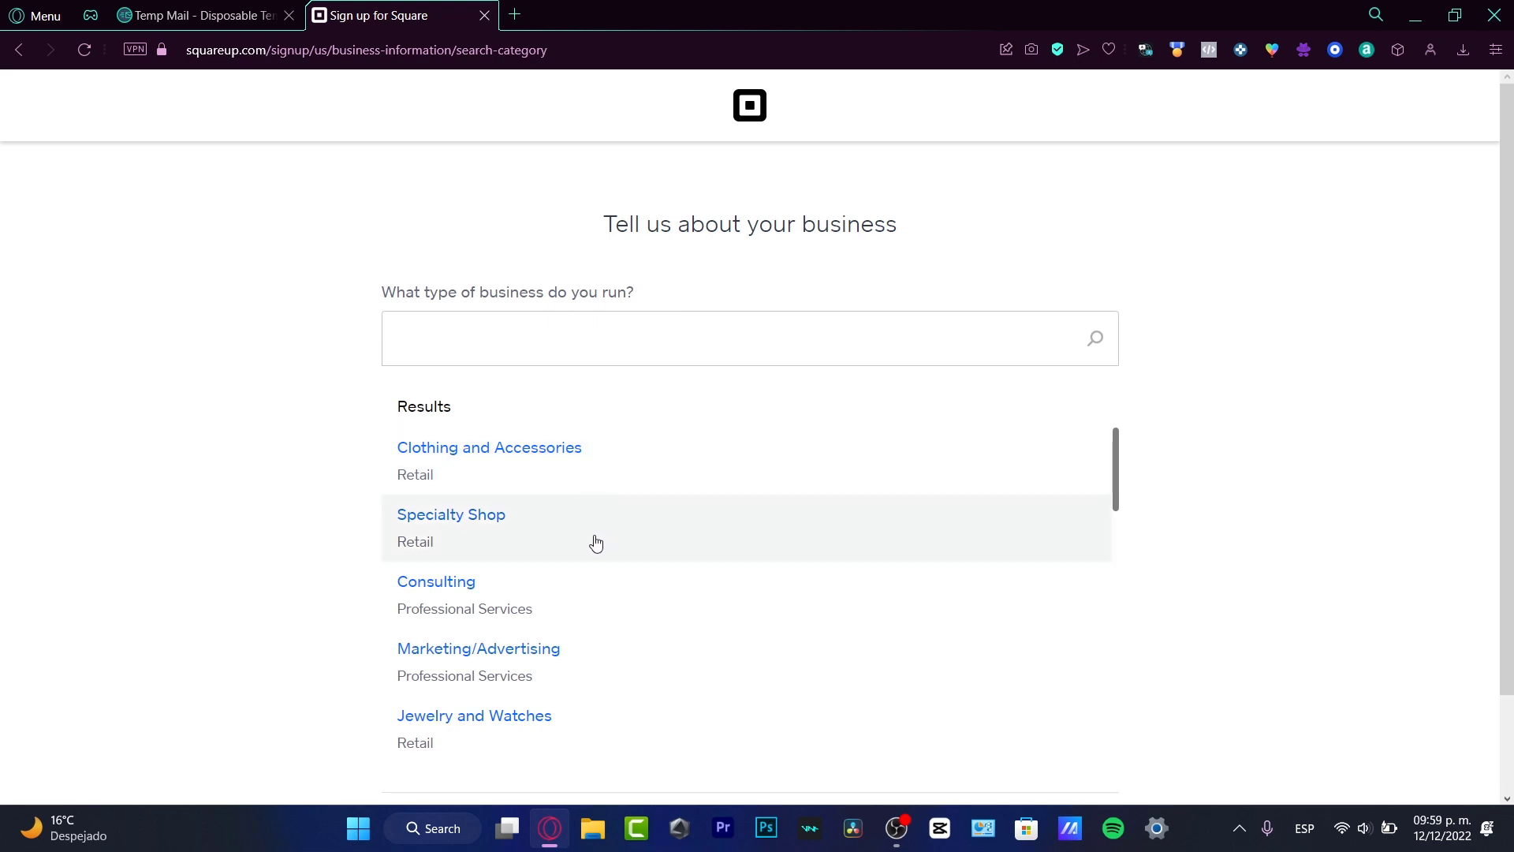
Search 'design' and save Design (Professional Services) as the business type.
{"action": "scroll", "coordinate": [654, 639], "scroll_direction": "down", "scroll_amount": 3}
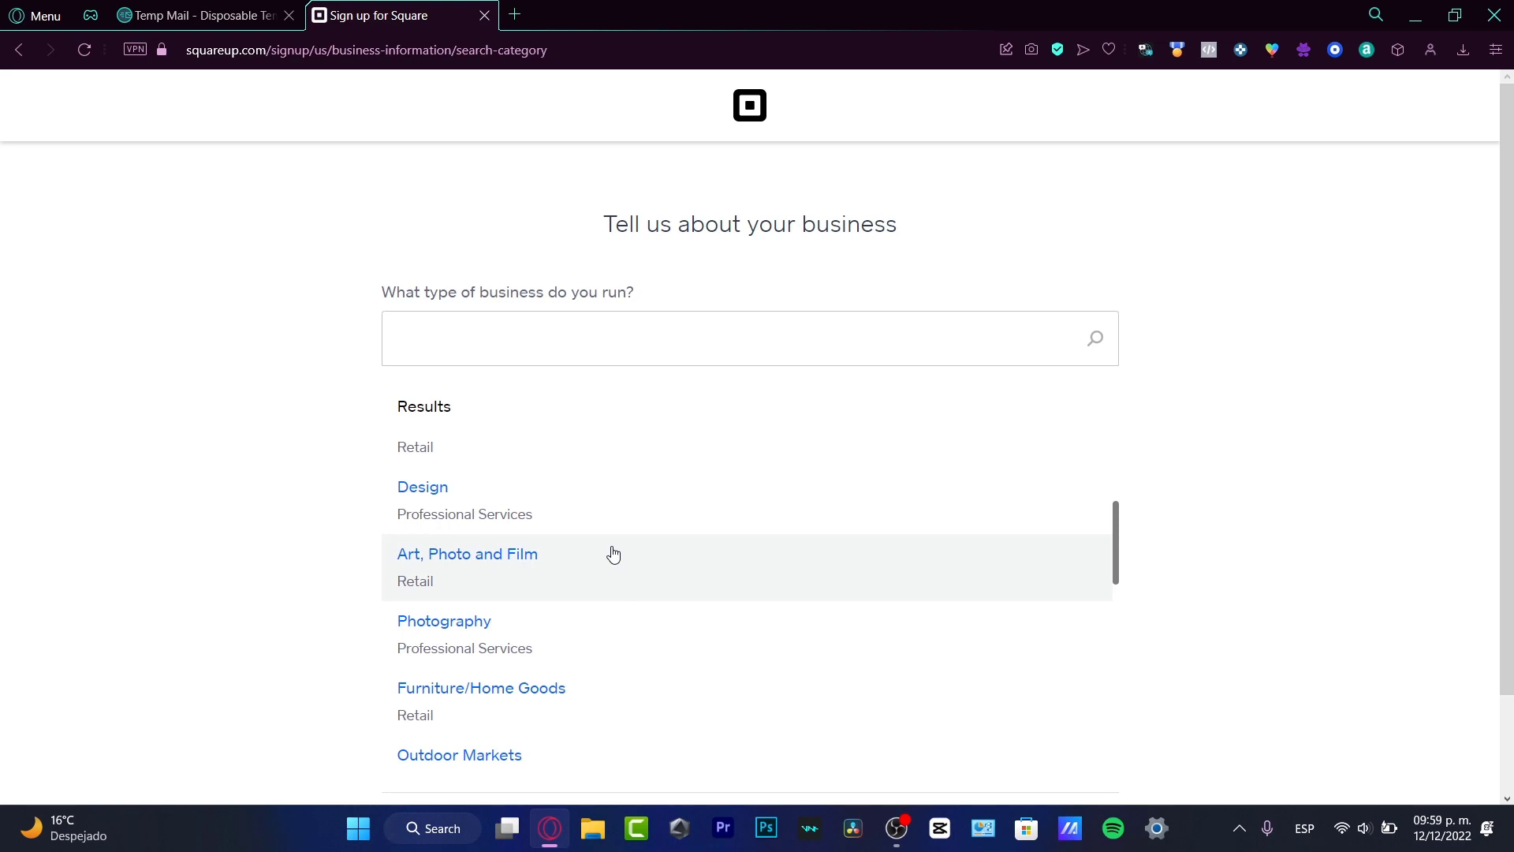
{"action": "left_click", "coordinate": [643, 524]}
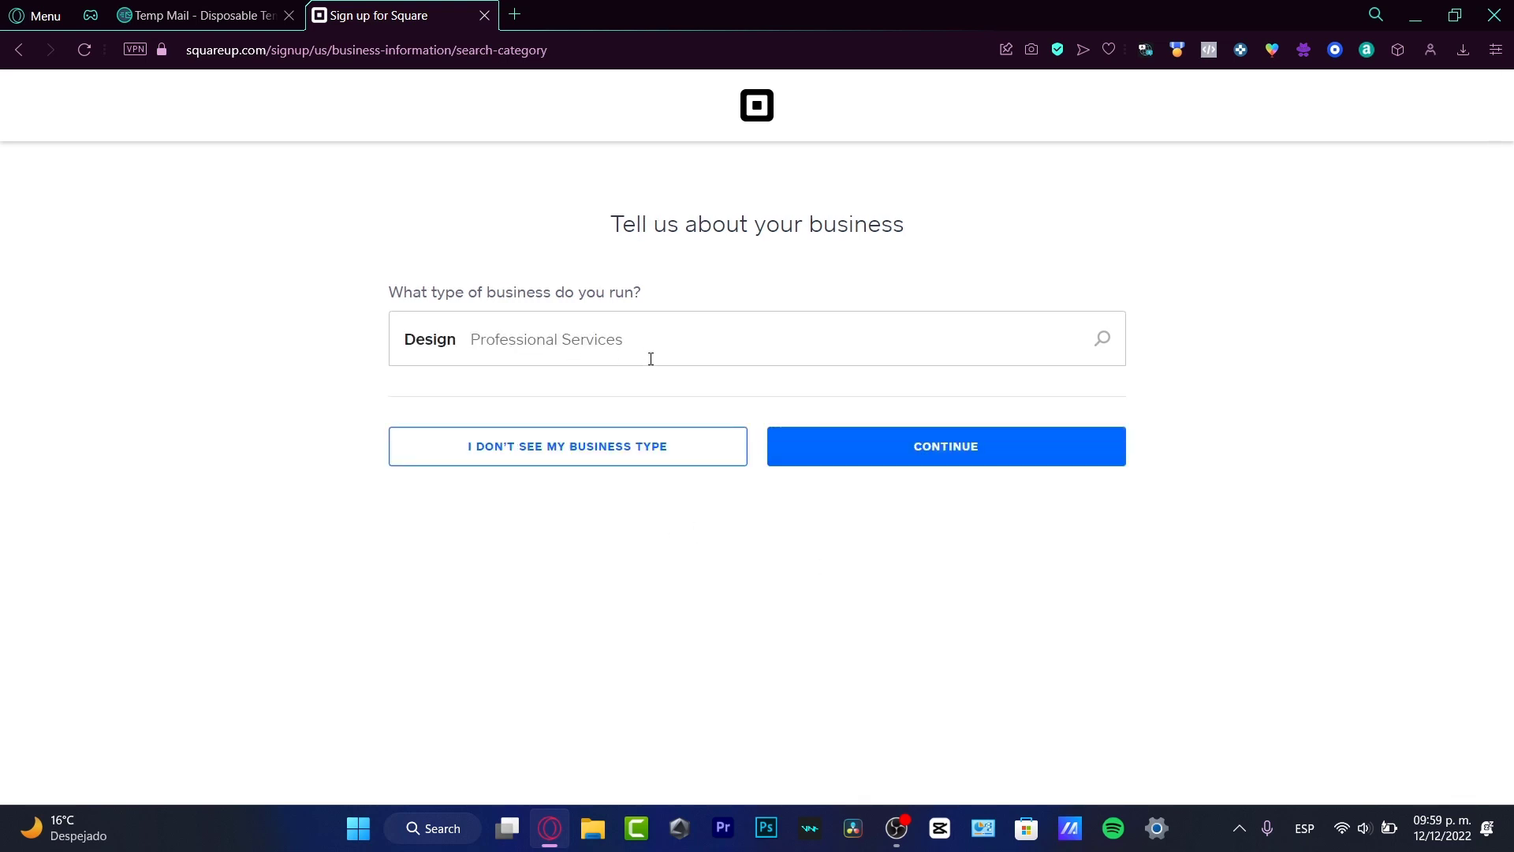
{"action": "left_click", "coordinate": [699, 351]}
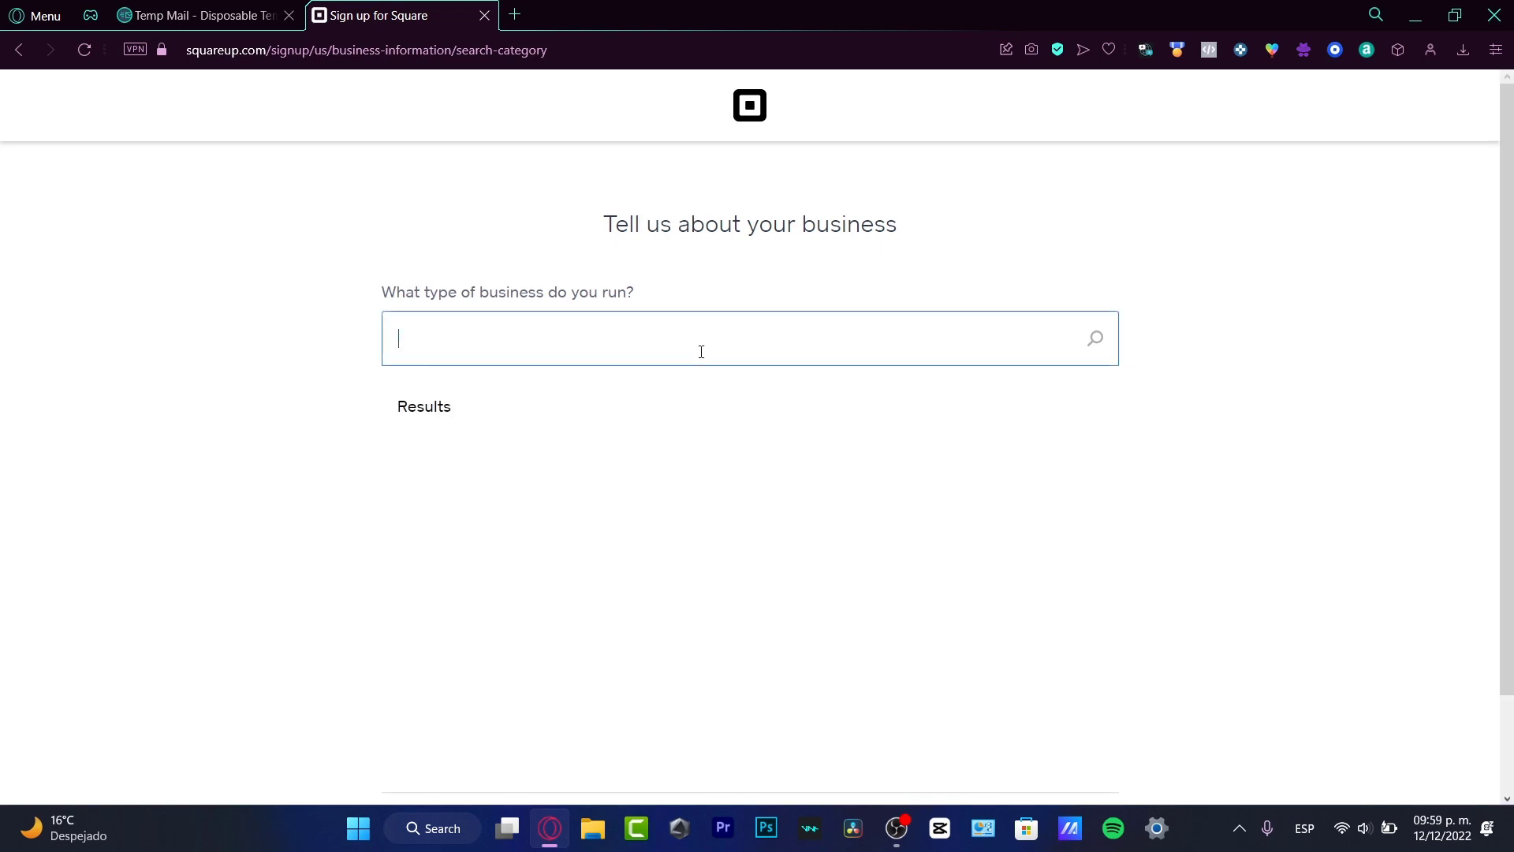
{"action": "left_click", "coordinate": [960, 337]}
{"action": "type", "text": "design"}
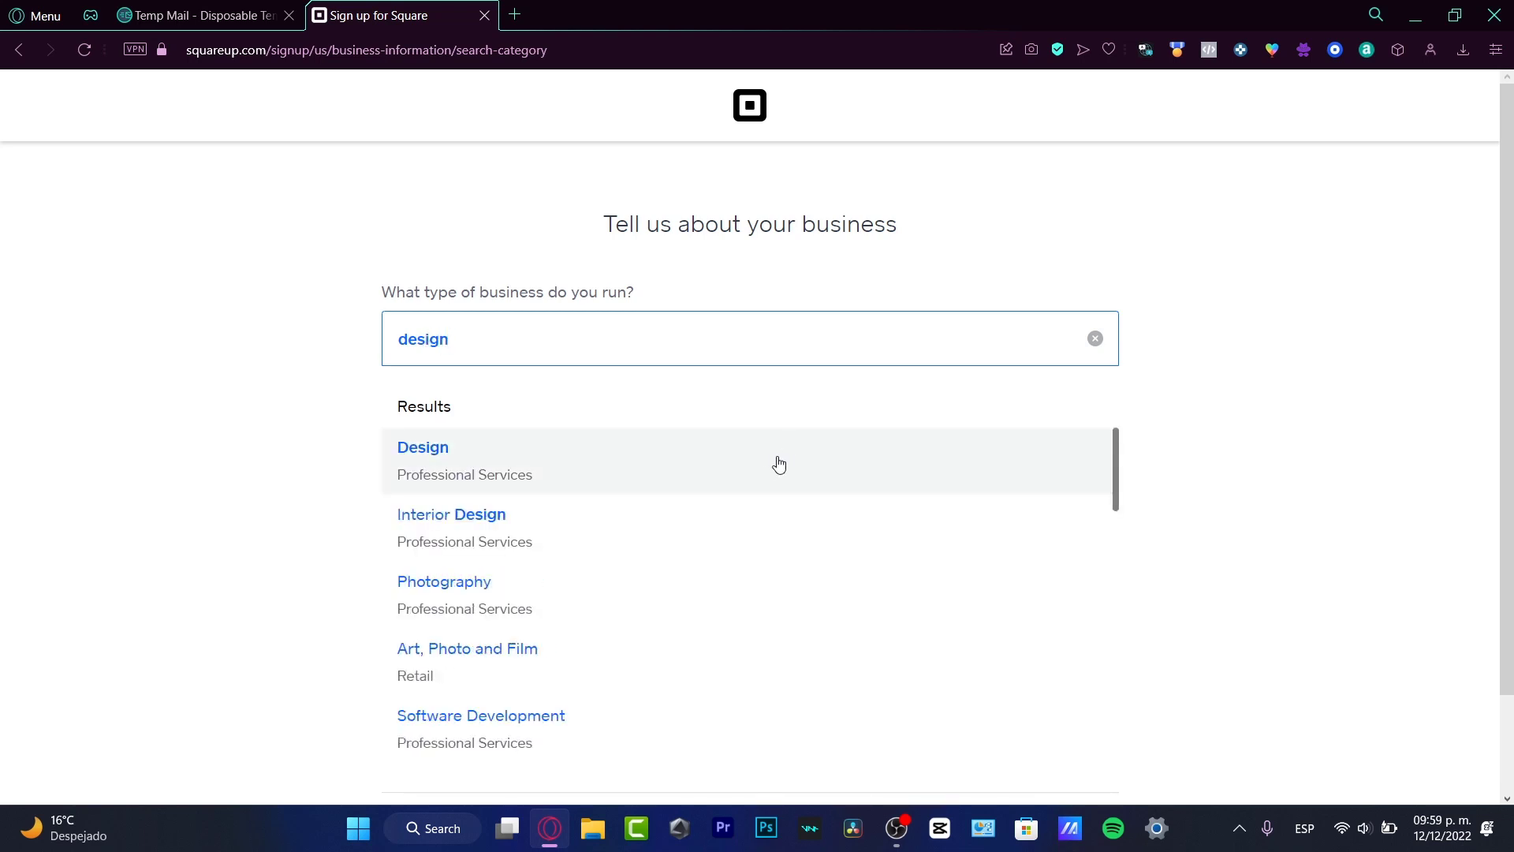
{"action": "left_click", "coordinate": [770, 465]}
{"action": "left_click", "coordinate": [873, 443]}
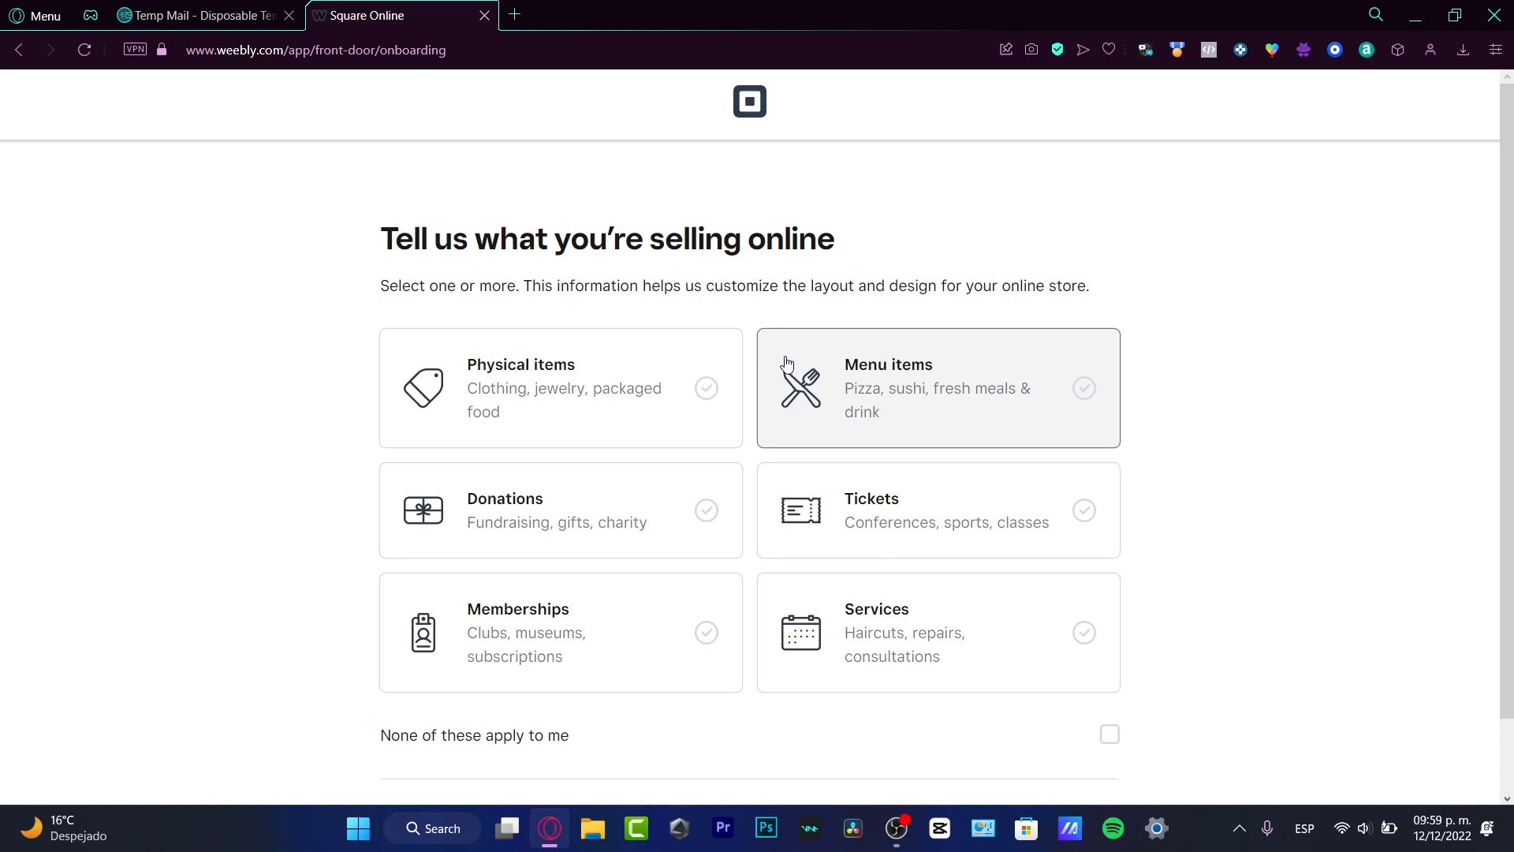
Mark Services as what the store sells and continue.
{"action": "left_click", "coordinate": [1089, 631]}
{"action": "scroll", "coordinate": [1156, 626], "scroll_direction": "down", "scroll_amount": 1}
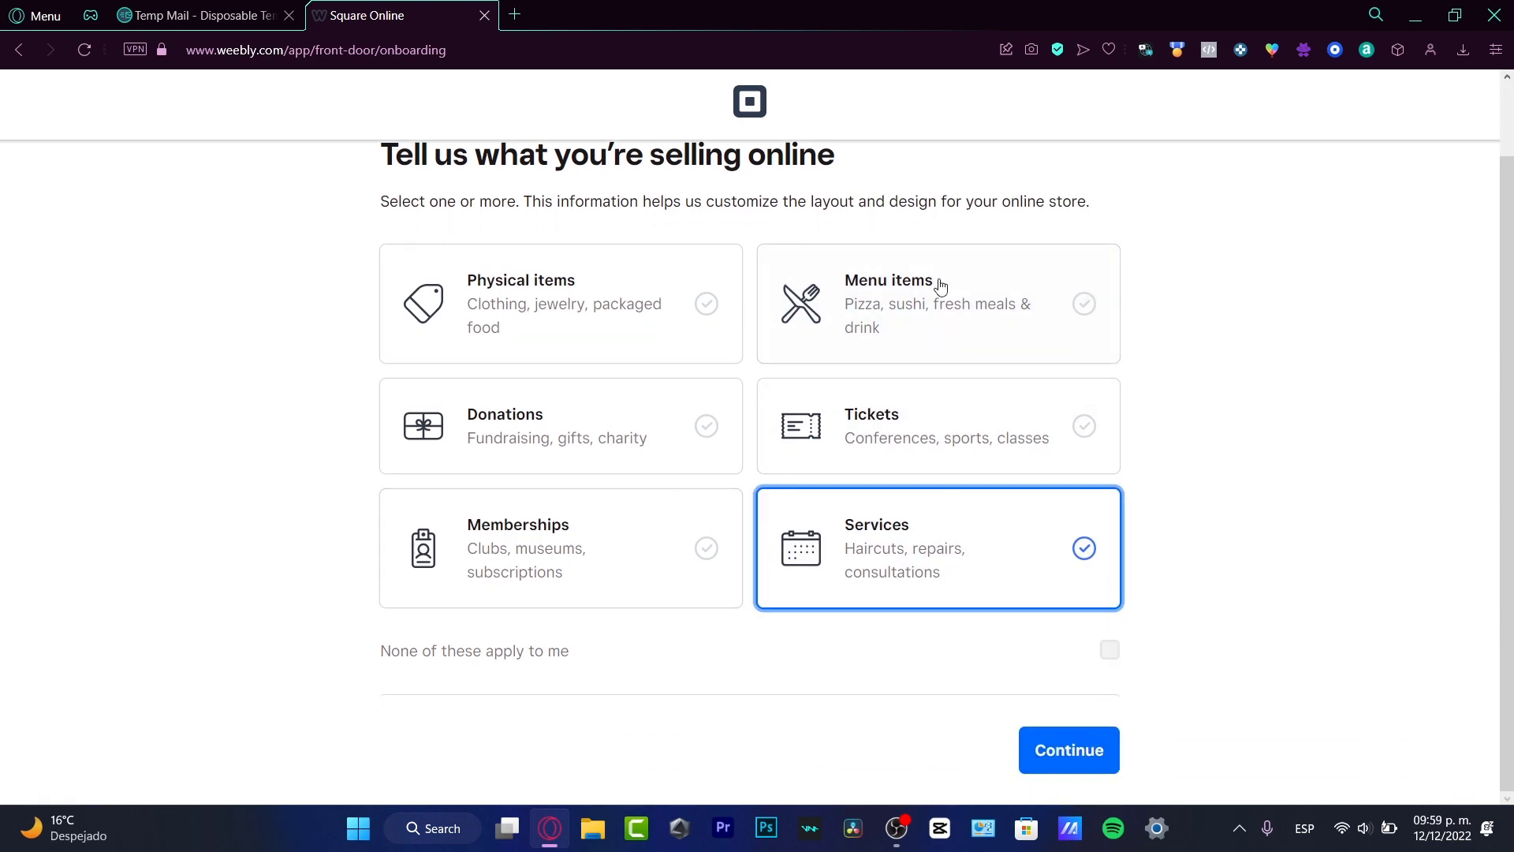
{"action": "left_click_drag", "start_coordinate": [410, 653], "coordinate": [568, 664]}
{"action": "left_click", "coordinate": [1125, 661]}
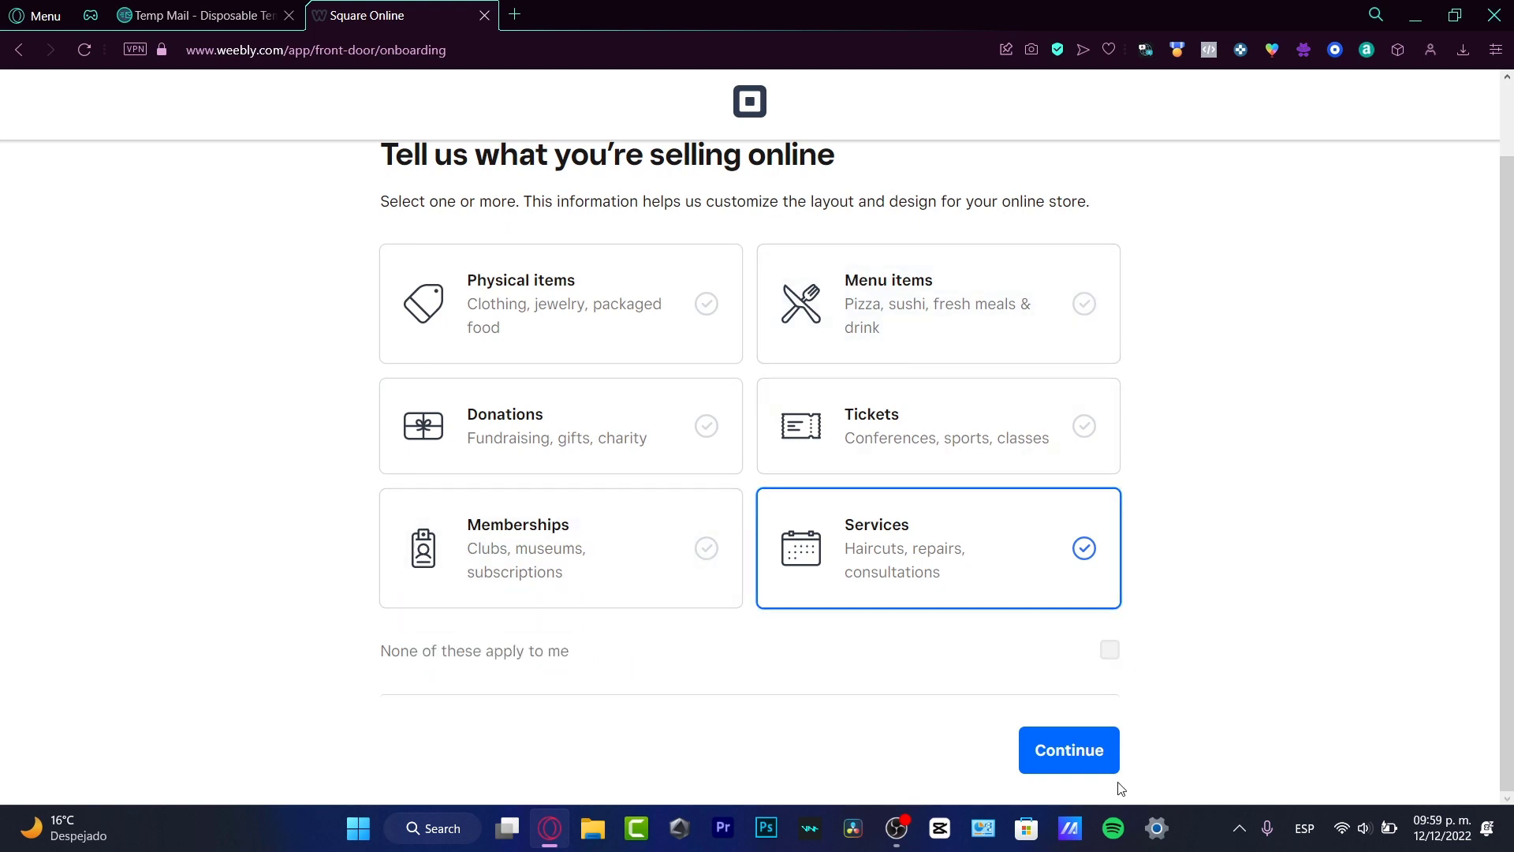
{"action": "left_click", "coordinate": [1067, 756]}
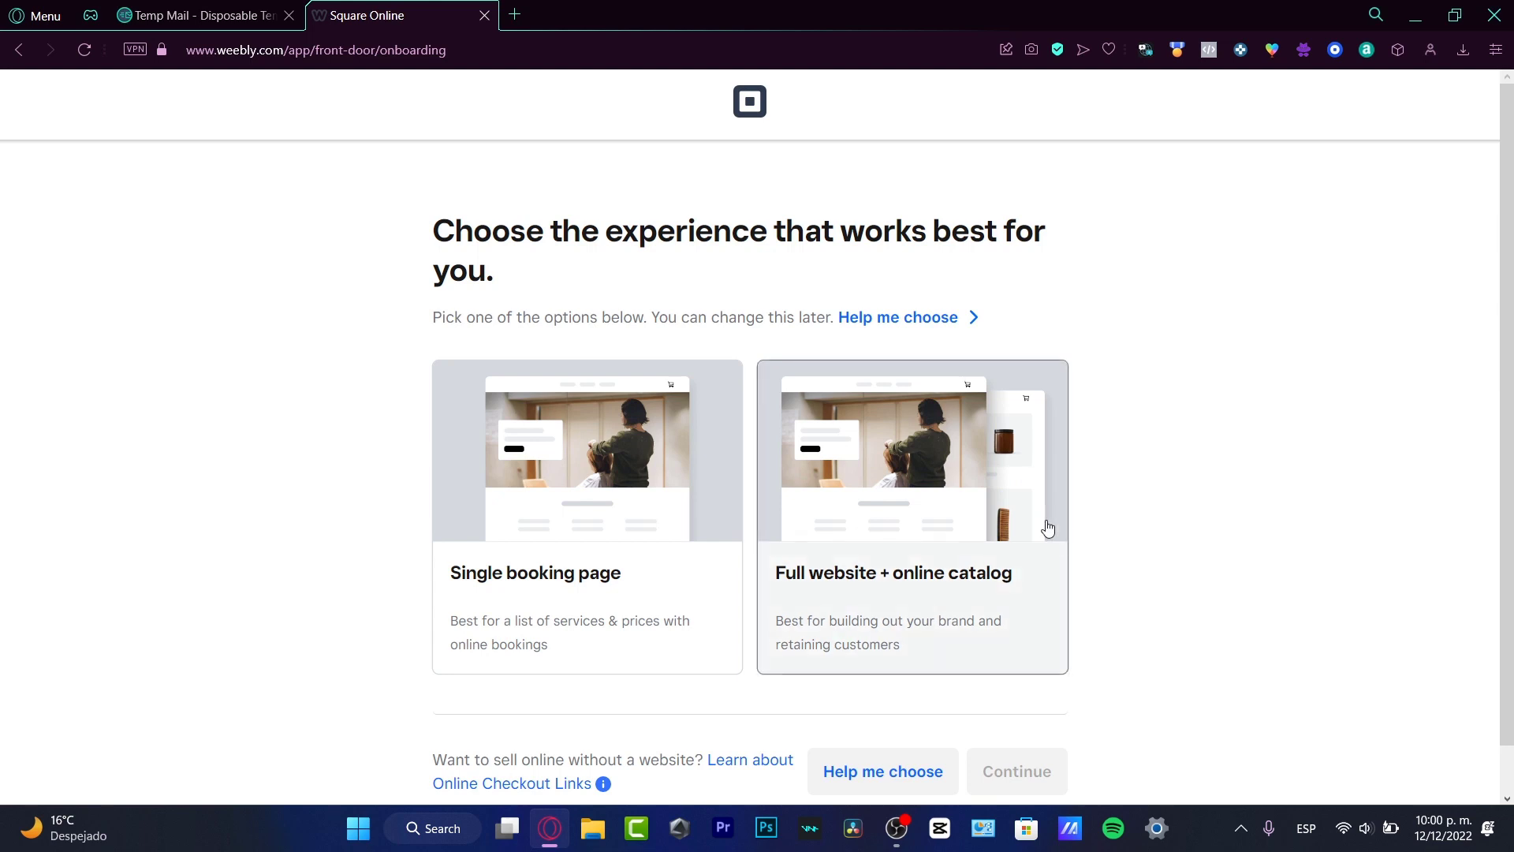
Choose the Single booking page experience and build the store.
{"action": "scroll", "coordinate": [1048, 523], "scroll_direction": "down", "scroll_amount": 1}
{"action": "left_click", "coordinate": [691, 508]}
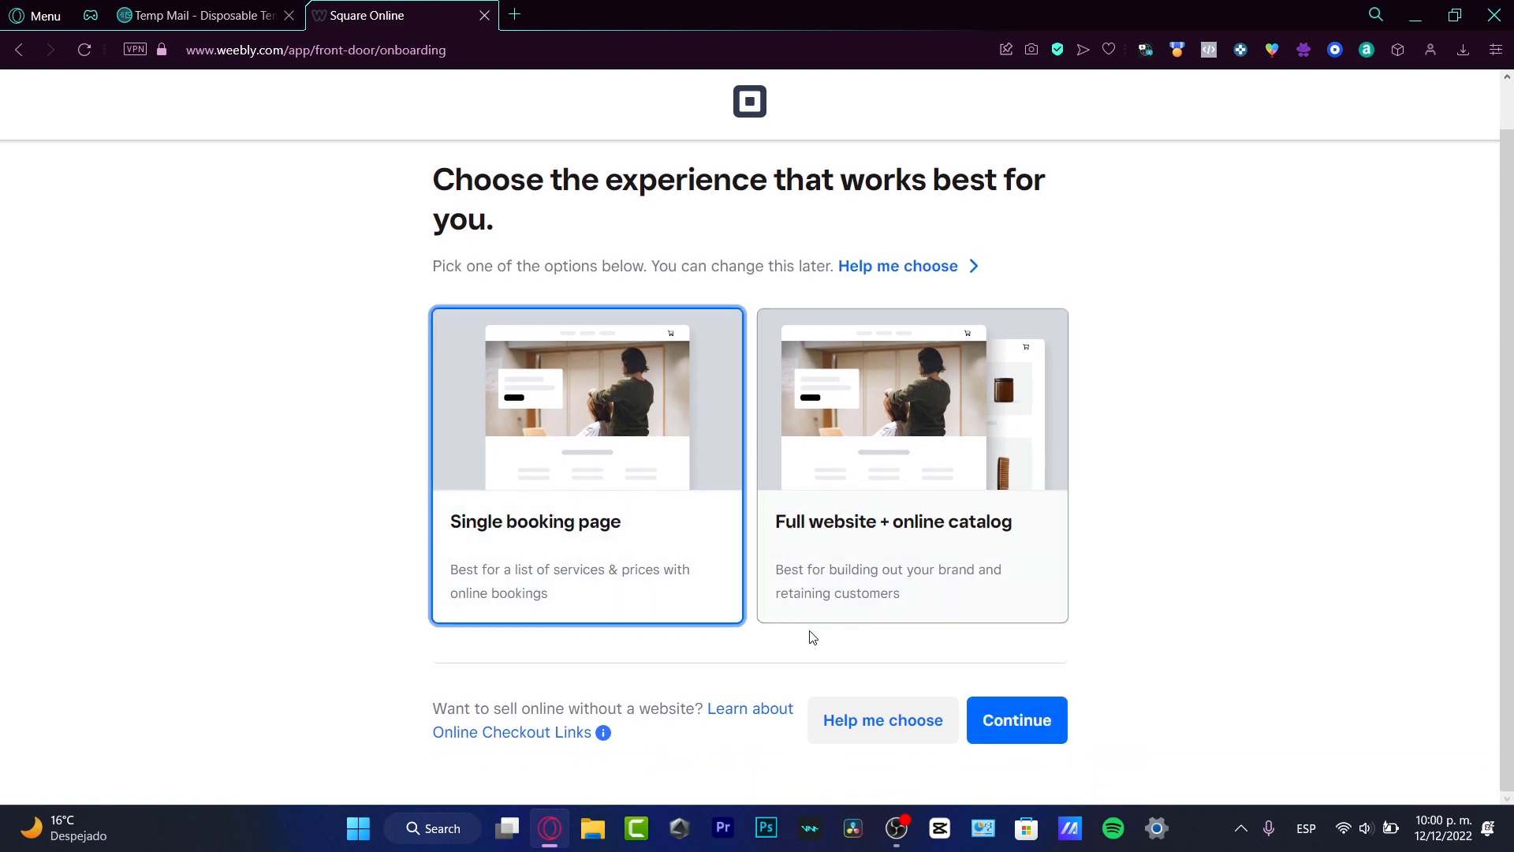
{"action": "left_click", "coordinate": [991, 721]}
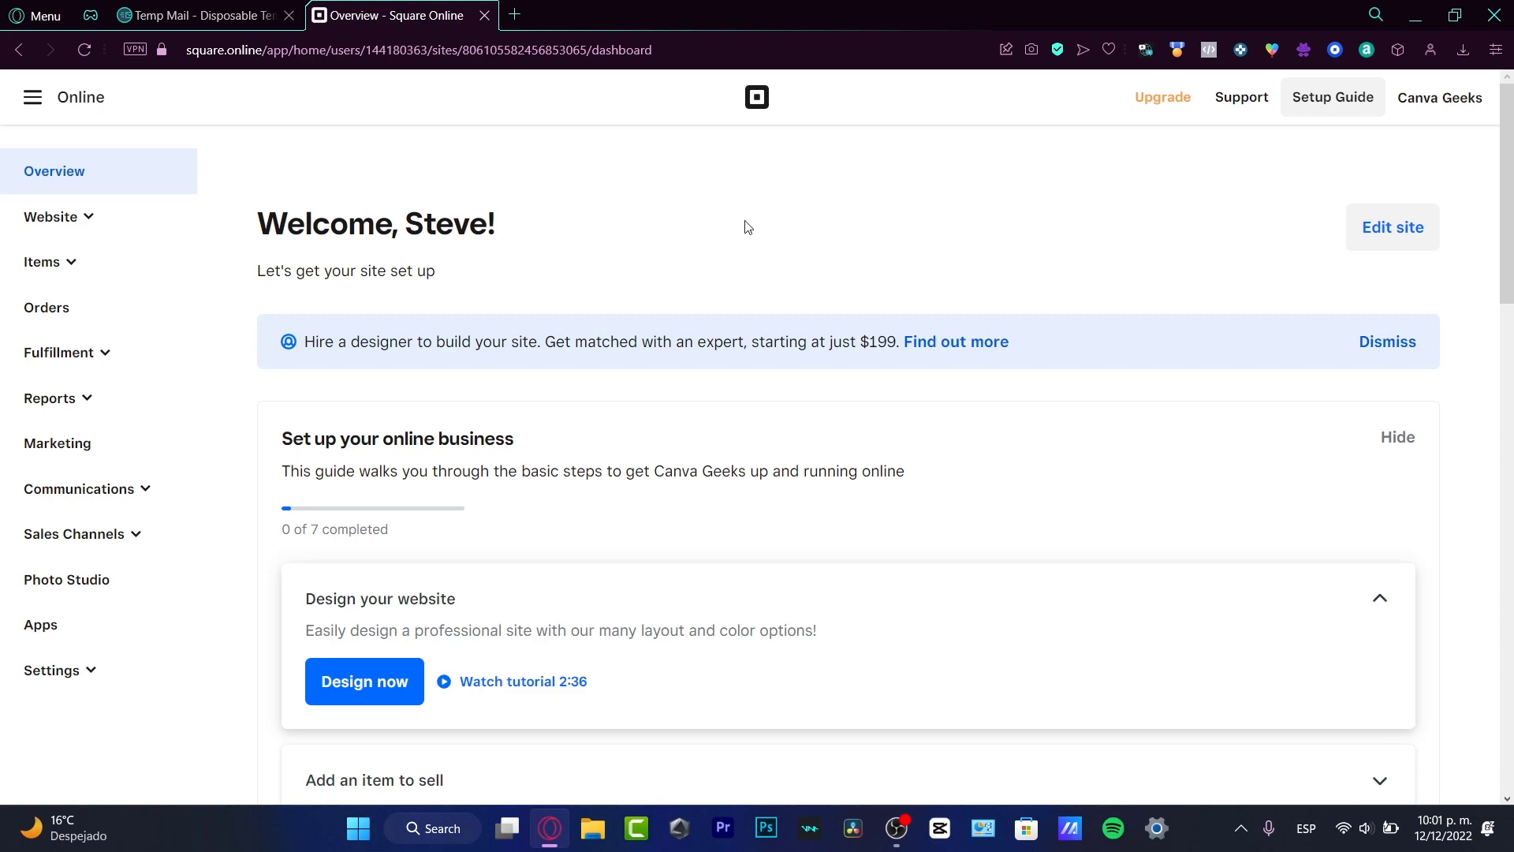
Open the website design editor from the guide's 'Design your website' step.
{"action": "scroll", "coordinate": [631, 473], "scroll_direction": "down", "scroll_amount": 4}
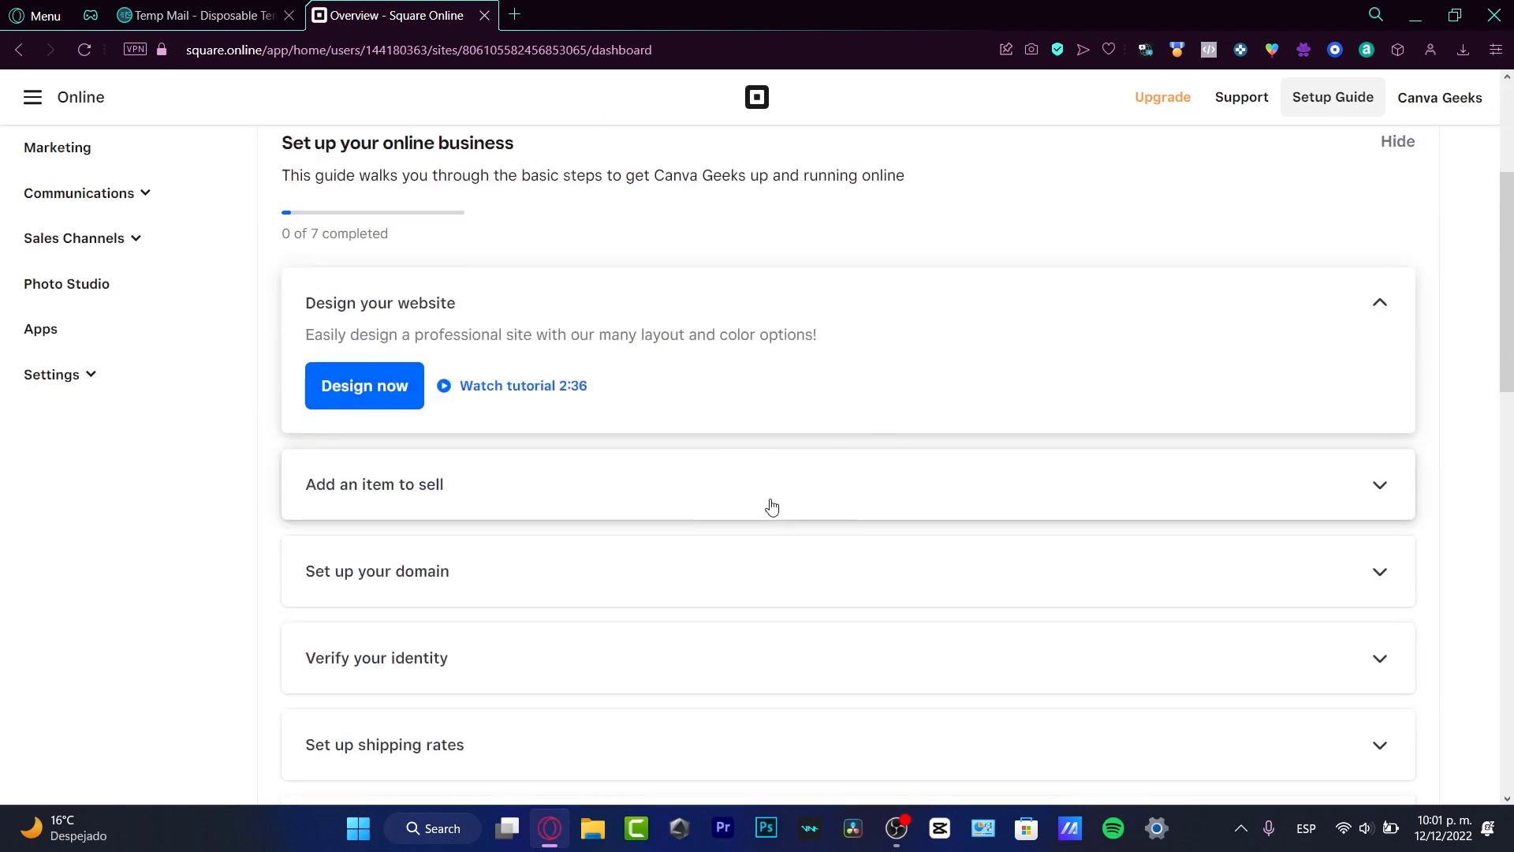
{"action": "scroll", "coordinate": [717, 583], "scroll_direction": "down", "scroll_amount": 3}
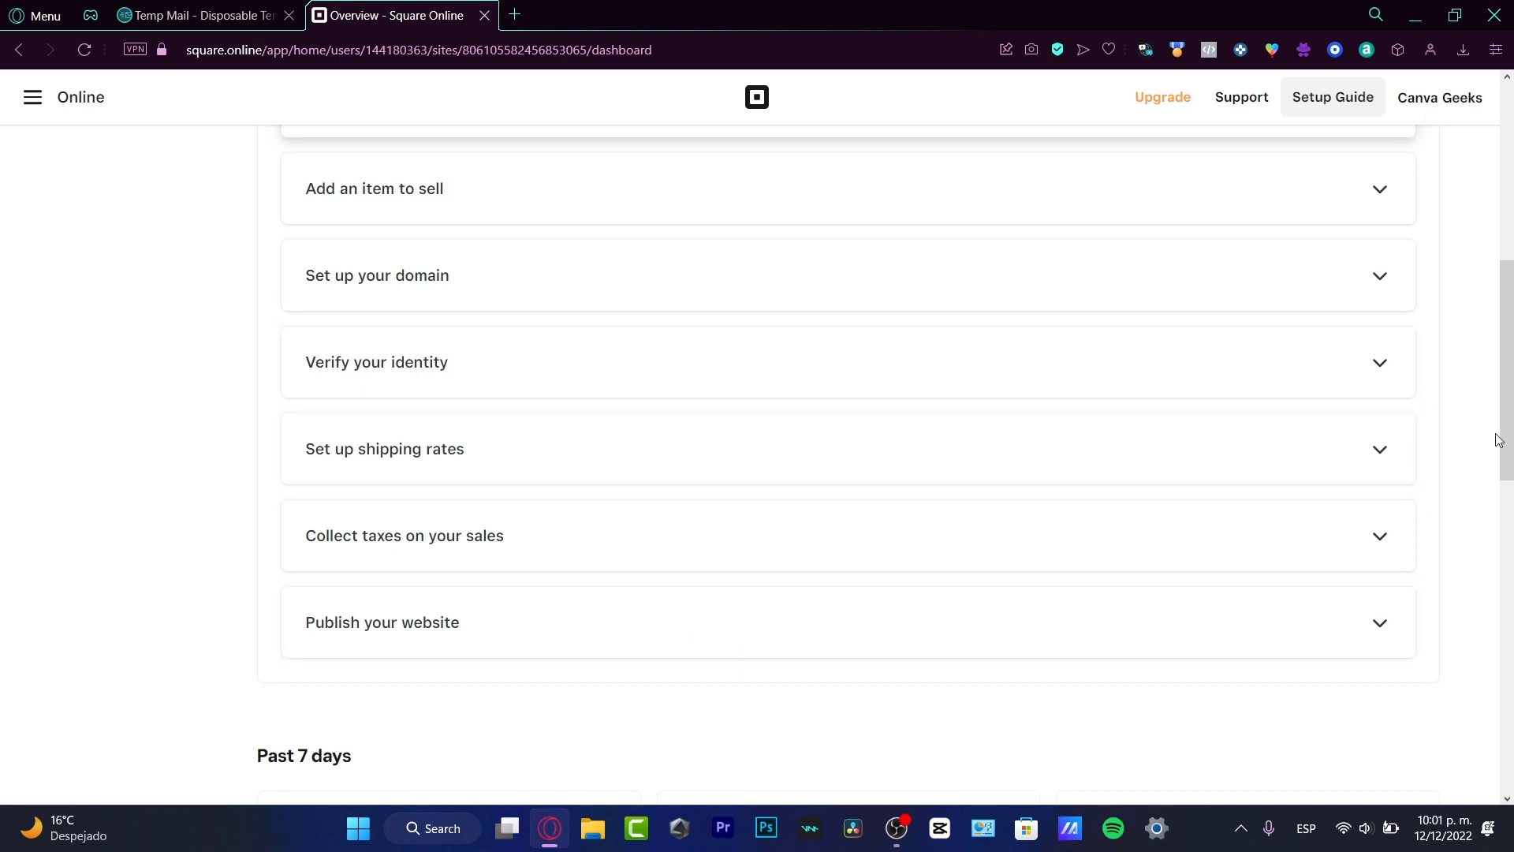
{"action": "scroll", "coordinate": [1501, 443], "scroll_direction": "up", "scroll_amount": 3}
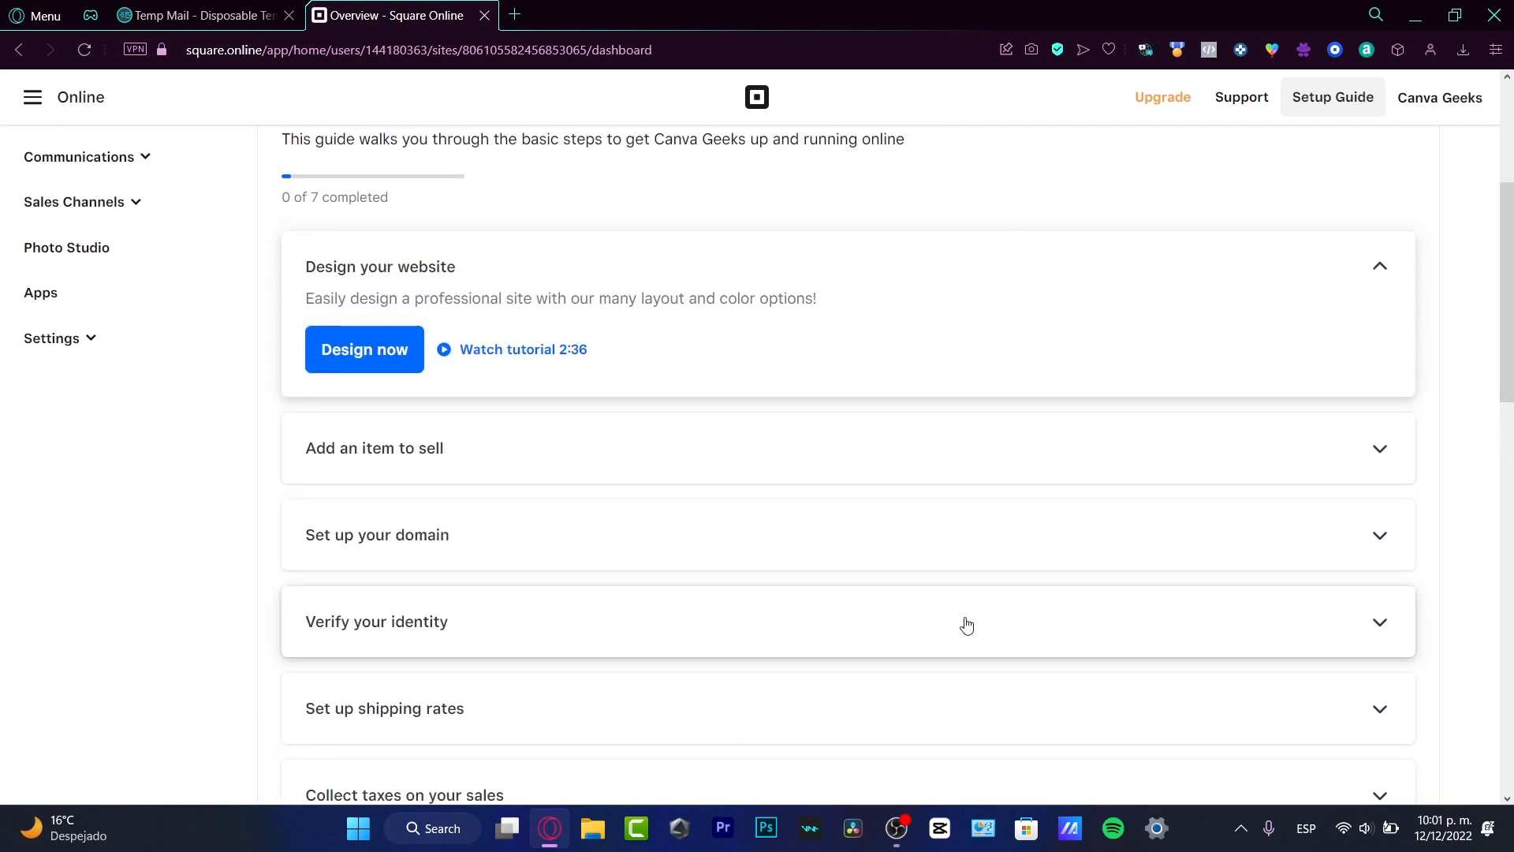
{"action": "left_click_drag", "start_coordinate": [1508, 314], "coordinate": [1510, 244]}
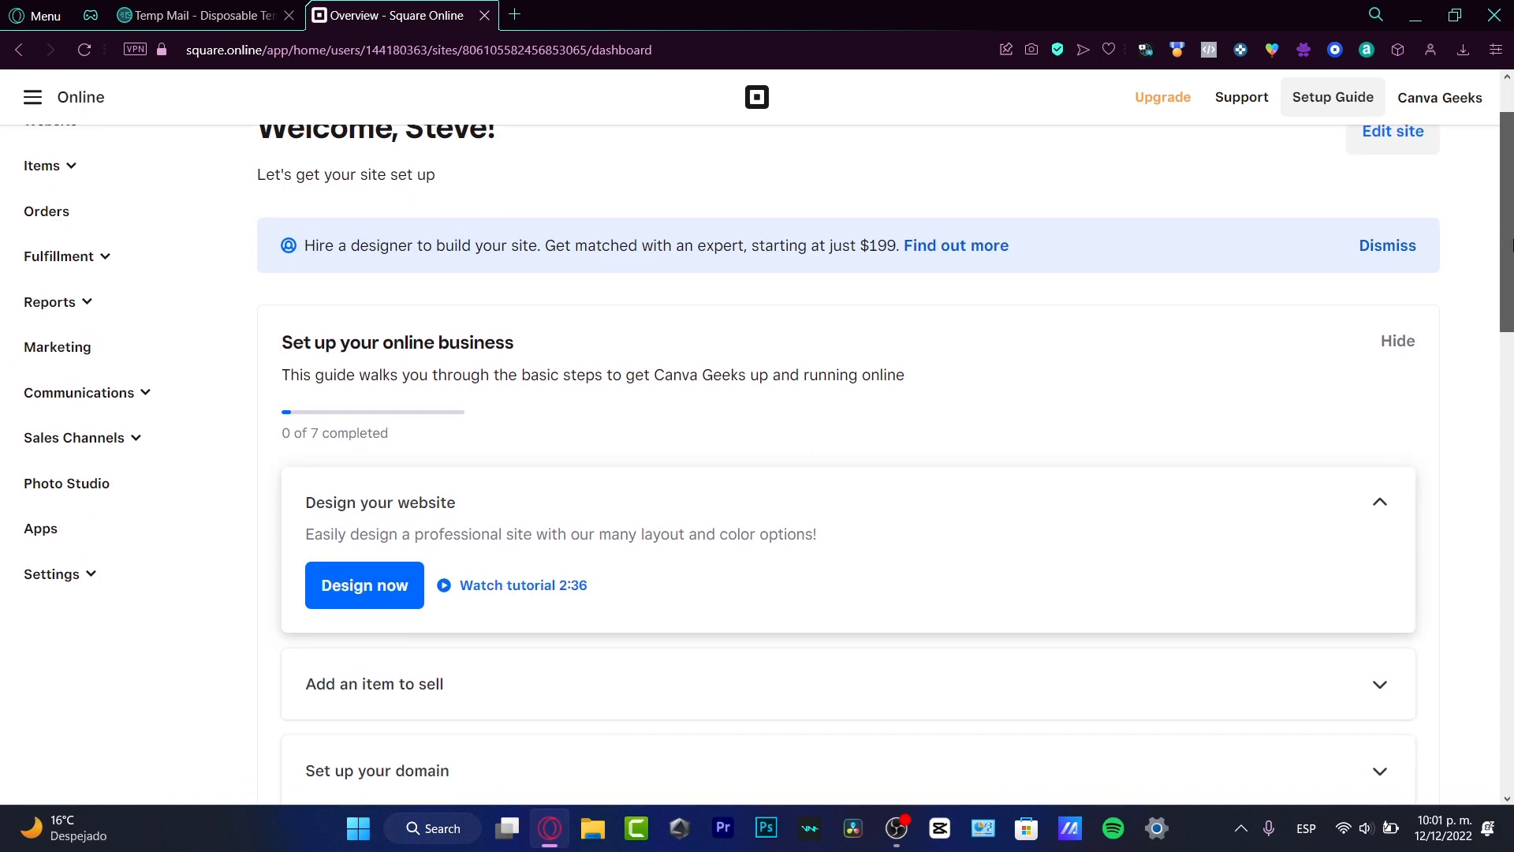
{"action": "scroll", "coordinate": [1354, 323], "scroll_direction": "down", "scroll_amount": 2}
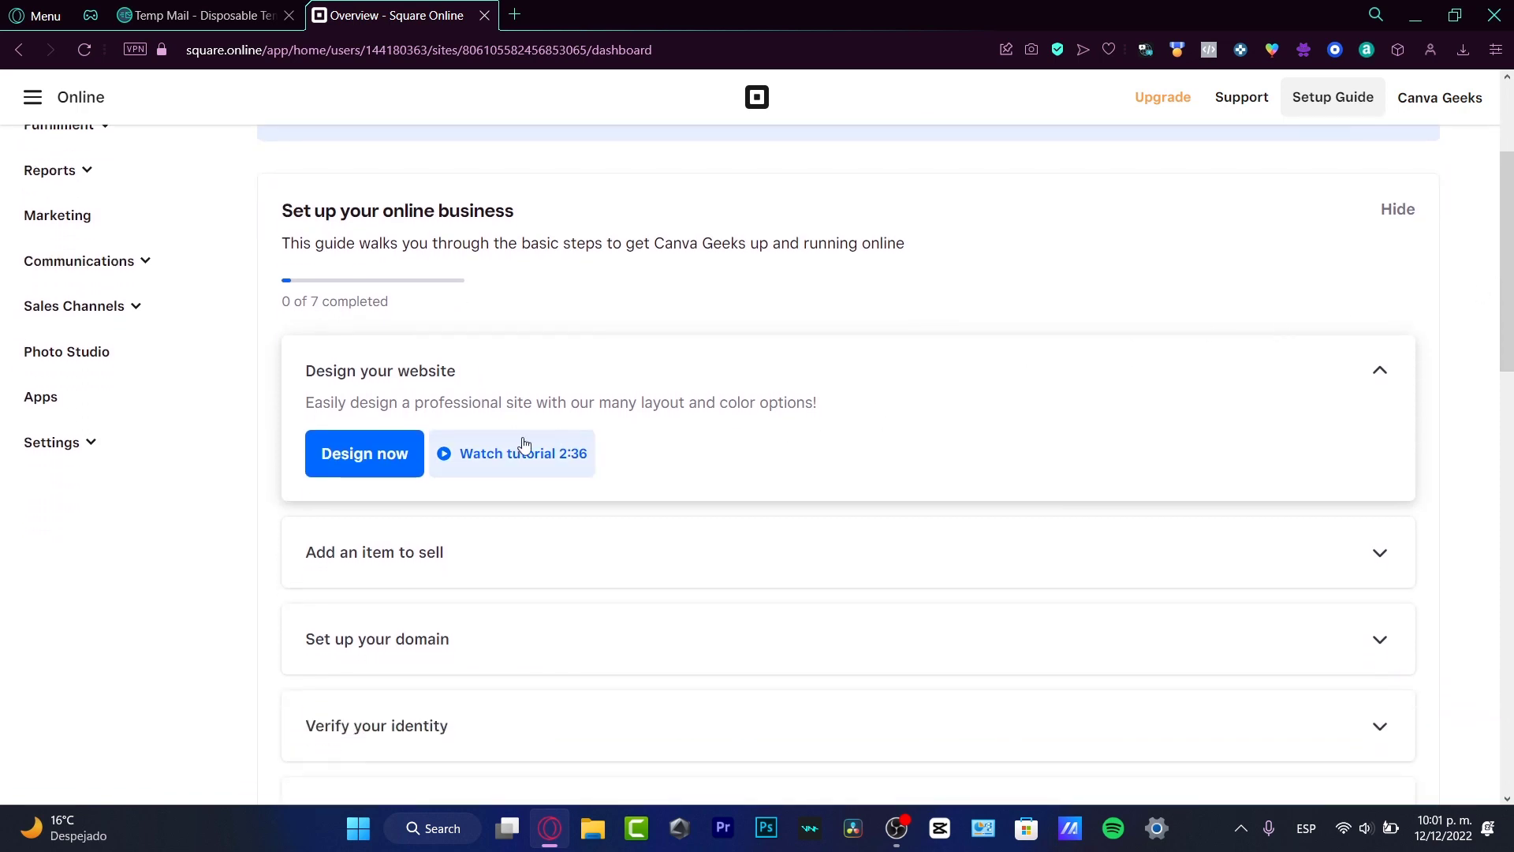
{"action": "left_click", "coordinate": [389, 453]}
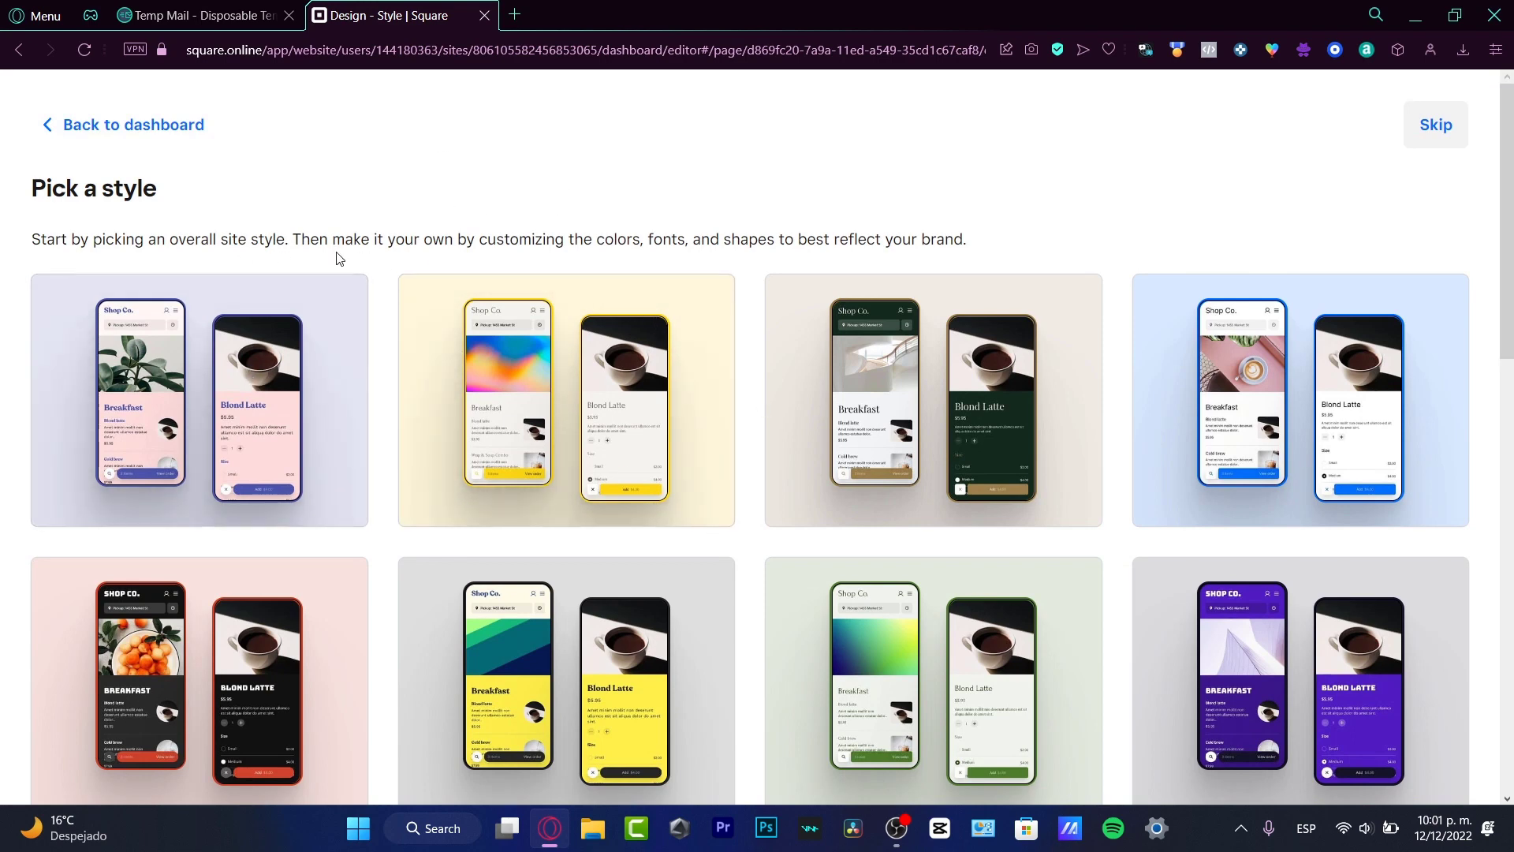
Browse the style grid and pick the light blue style, fourth in the top row.
{"action": "scroll", "coordinate": [342, 269], "scroll_direction": "down", "scroll_amount": 7}
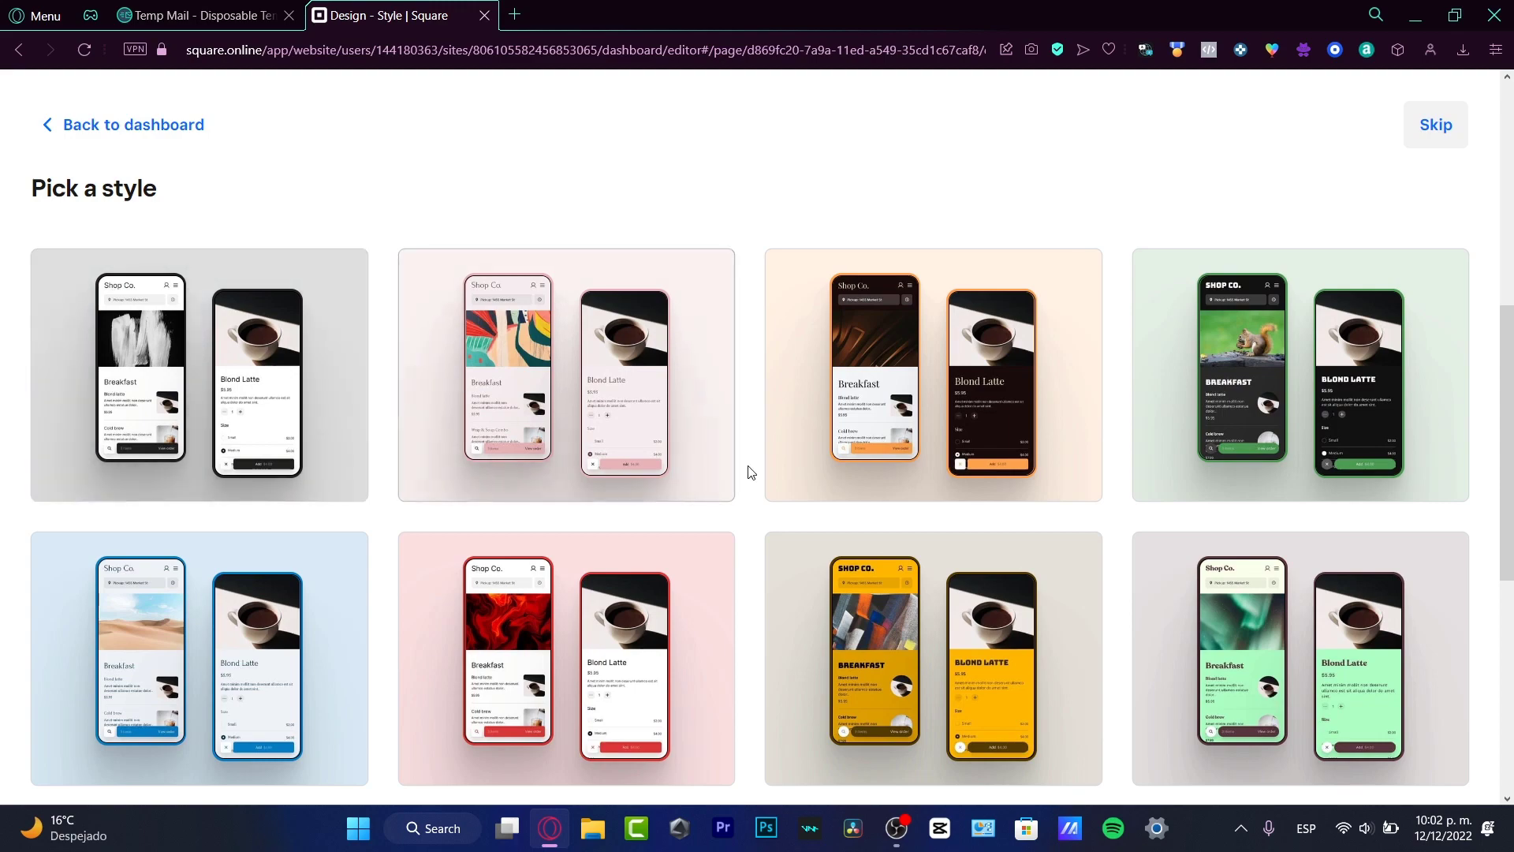
{"action": "scroll", "coordinate": [750, 473], "scroll_direction": "down", "scroll_amount": 7}
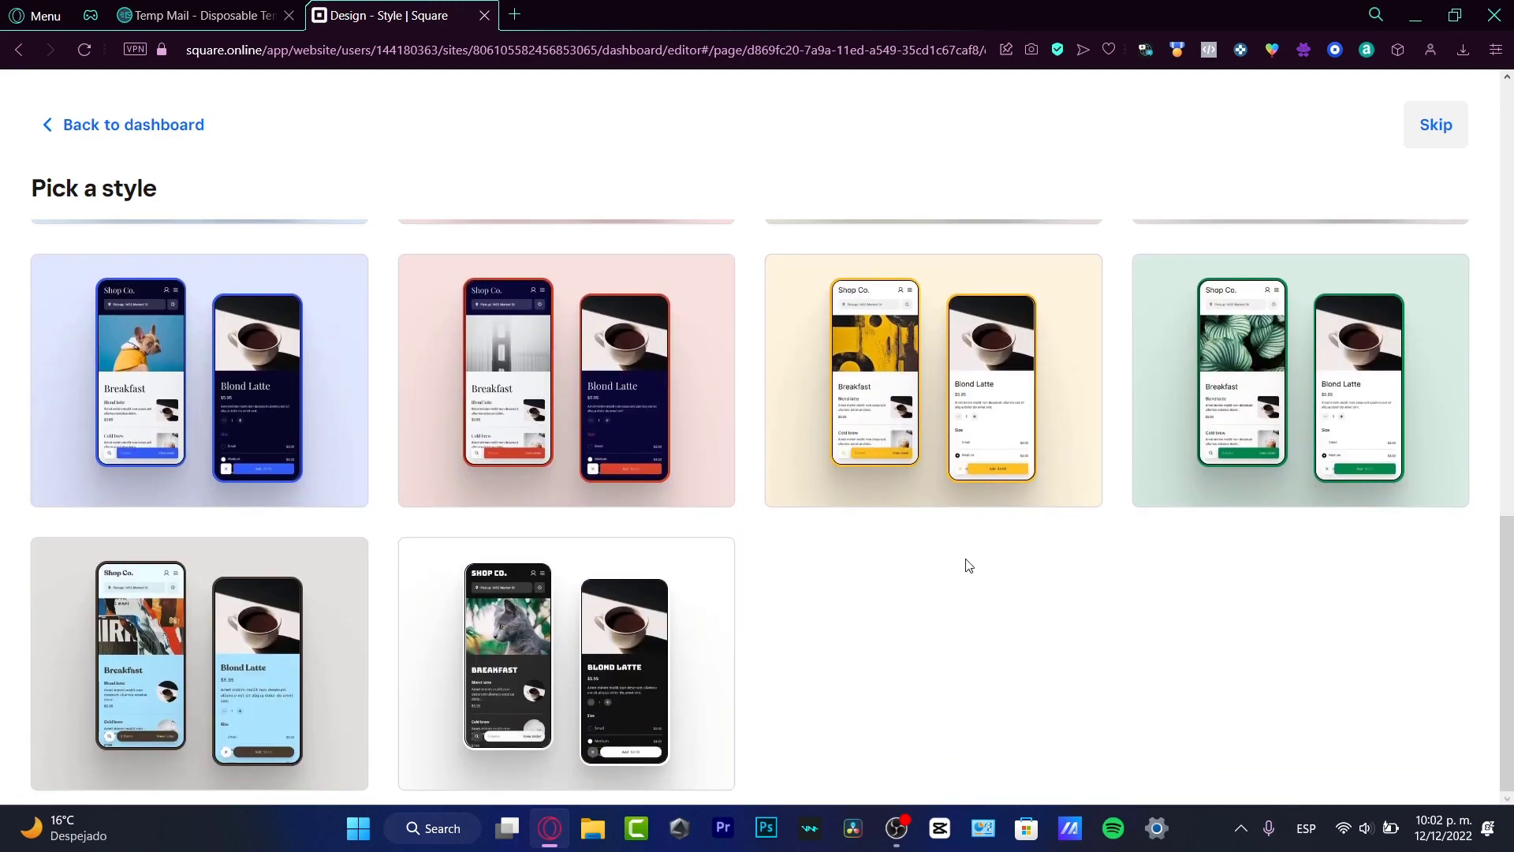
{"action": "scroll", "coordinate": [878, 604], "scroll_direction": "up", "scroll_amount": 10}
{"action": "scroll", "coordinate": [873, 606], "scroll_direction": "up", "scroll_amount": 3}
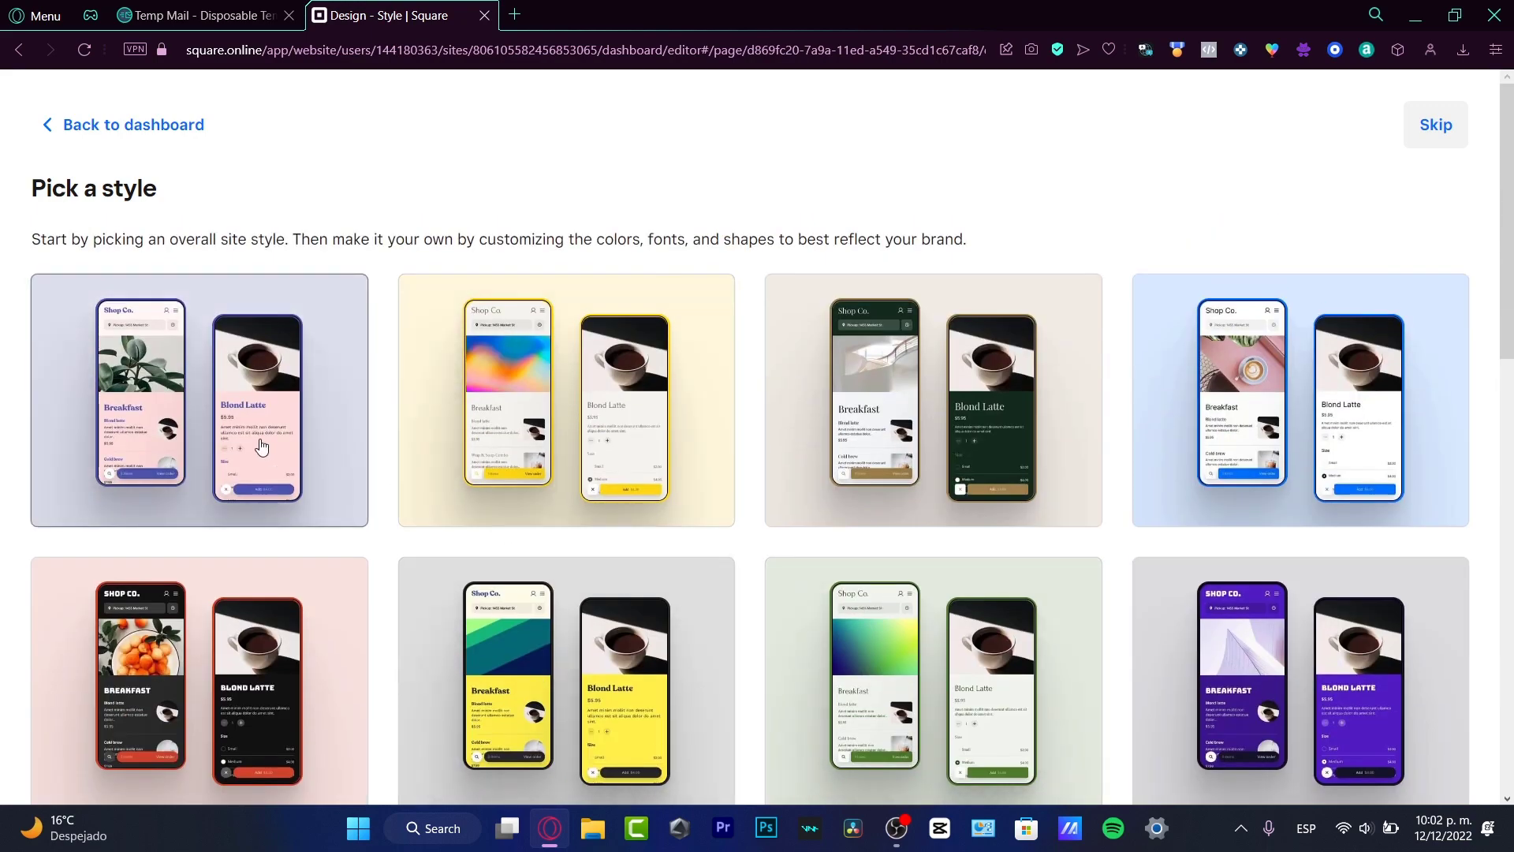
{"action": "scroll", "coordinate": [755, 394], "scroll_direction": "down", "scroll_amount": 3}
{"action": "scroll", "coordinate": [755, 394], "scroll_direction": "up", "scroll_amount": 3}
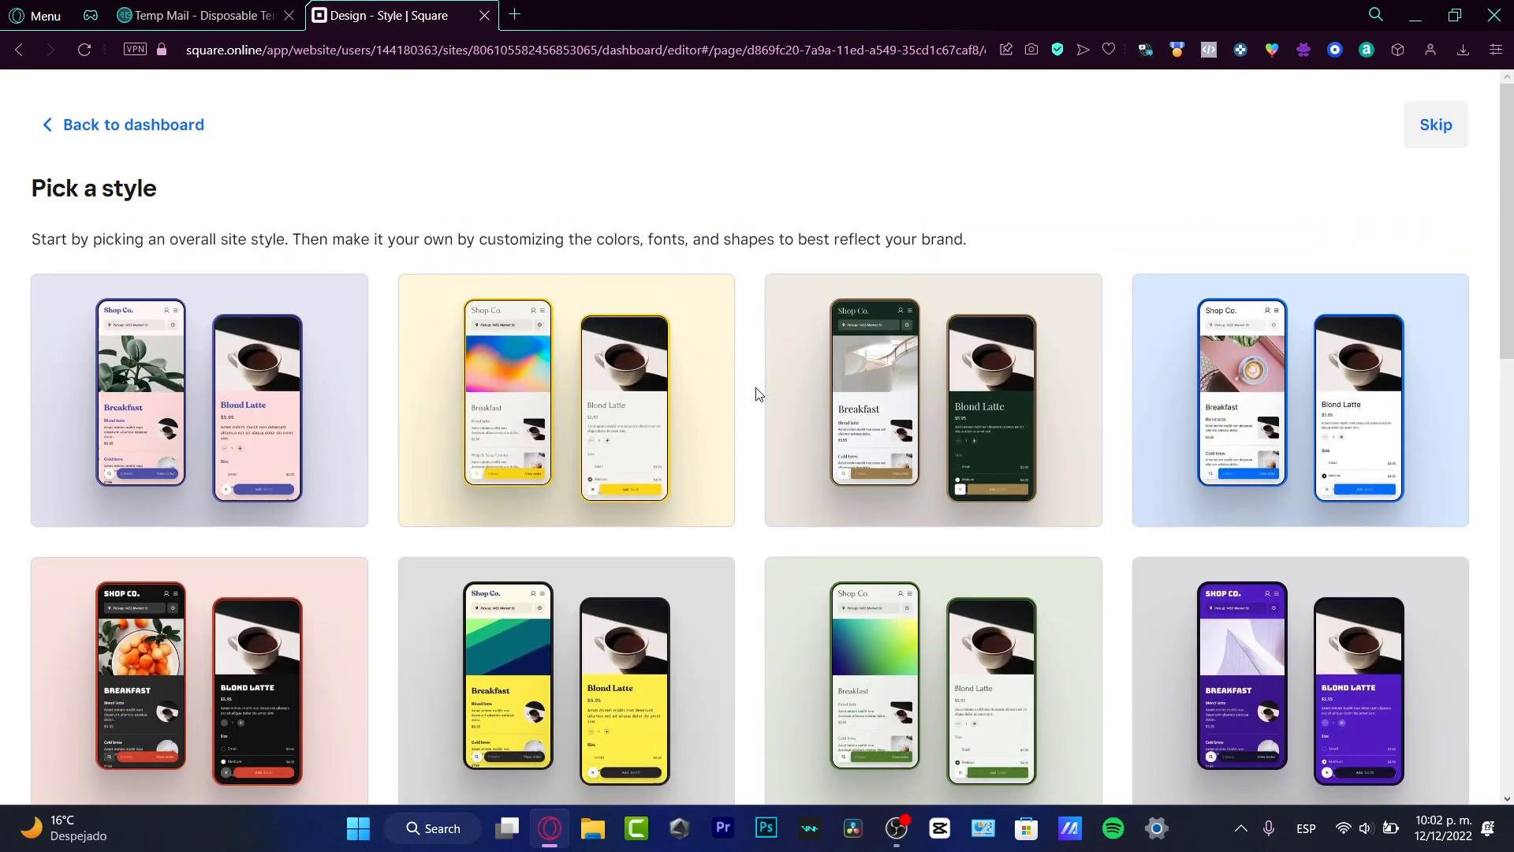
{"action": "left_click", "coordinate": [1290, 411]}
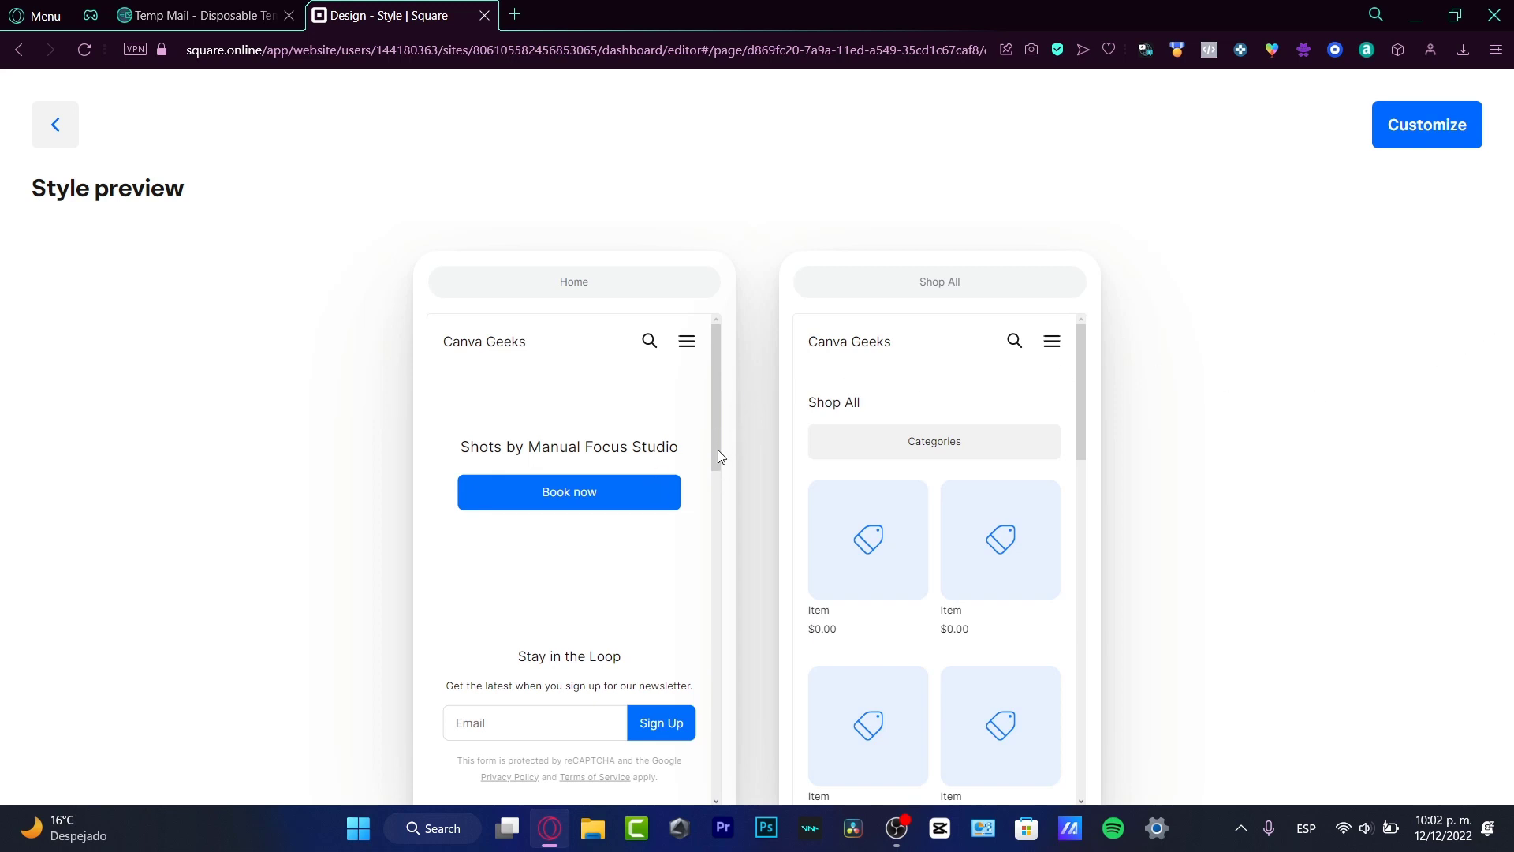
Apply the previewed blue style, accepting the reset of earlier design customizations.
{"action": "scroll", "coordinate": [873, 512], "scroll_direction": "down", "scroll_amount": 4}
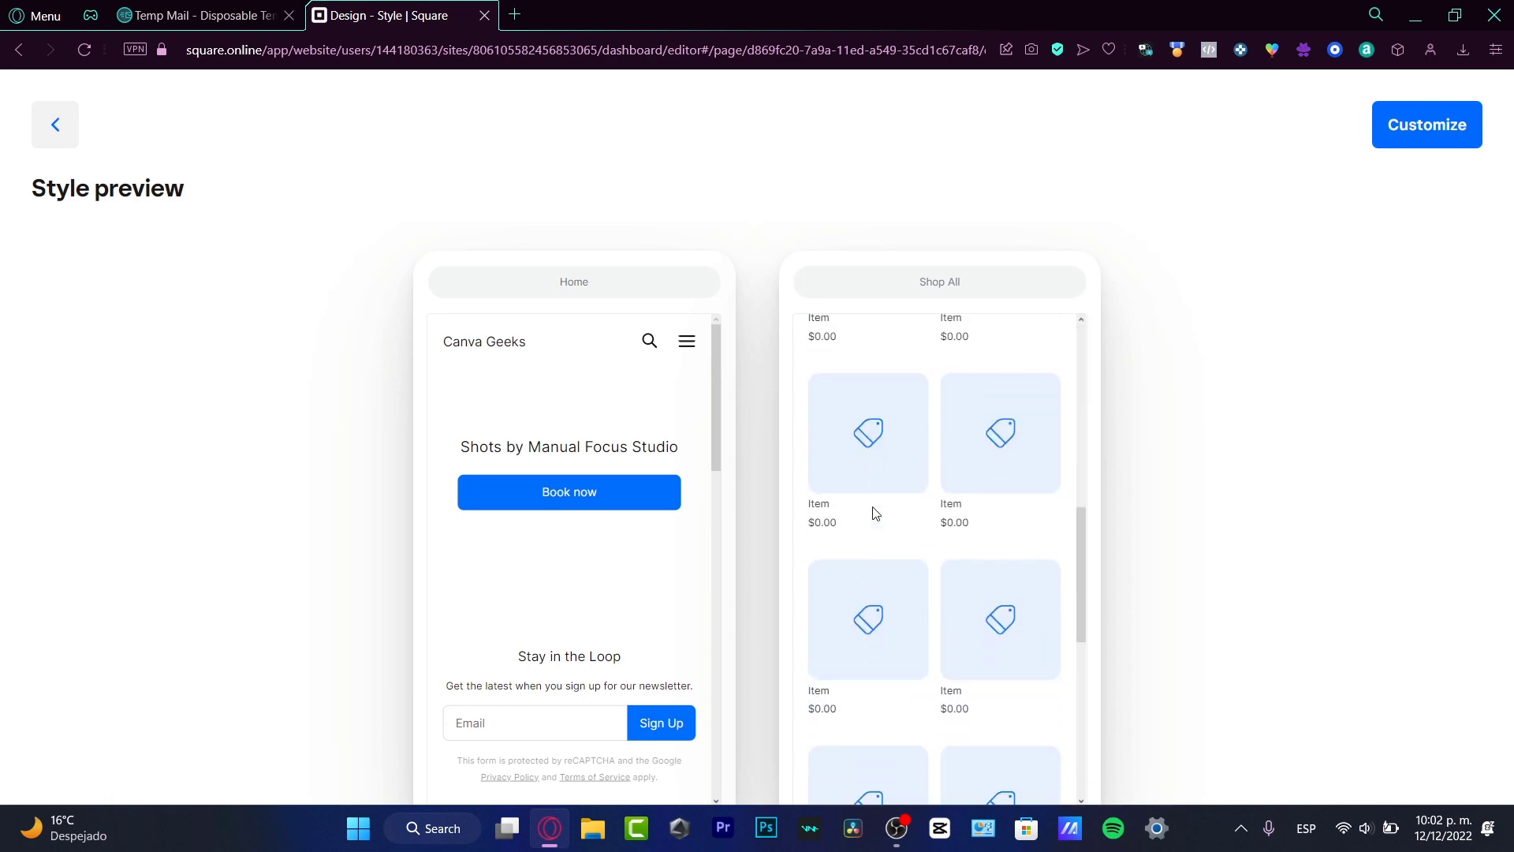
{"action": "scroll", "coordinate": [872, 512], "scroll_direction": "up", "scroll_amount": 4}
{"action": "scroll", "coordinate": [963, 512], "scroll_direction": "down", "scroll_amount": 3}
{"action": "scroll", "coordinate": [508, 450], "scroll_direction": "down", "scroll_amount": 10}
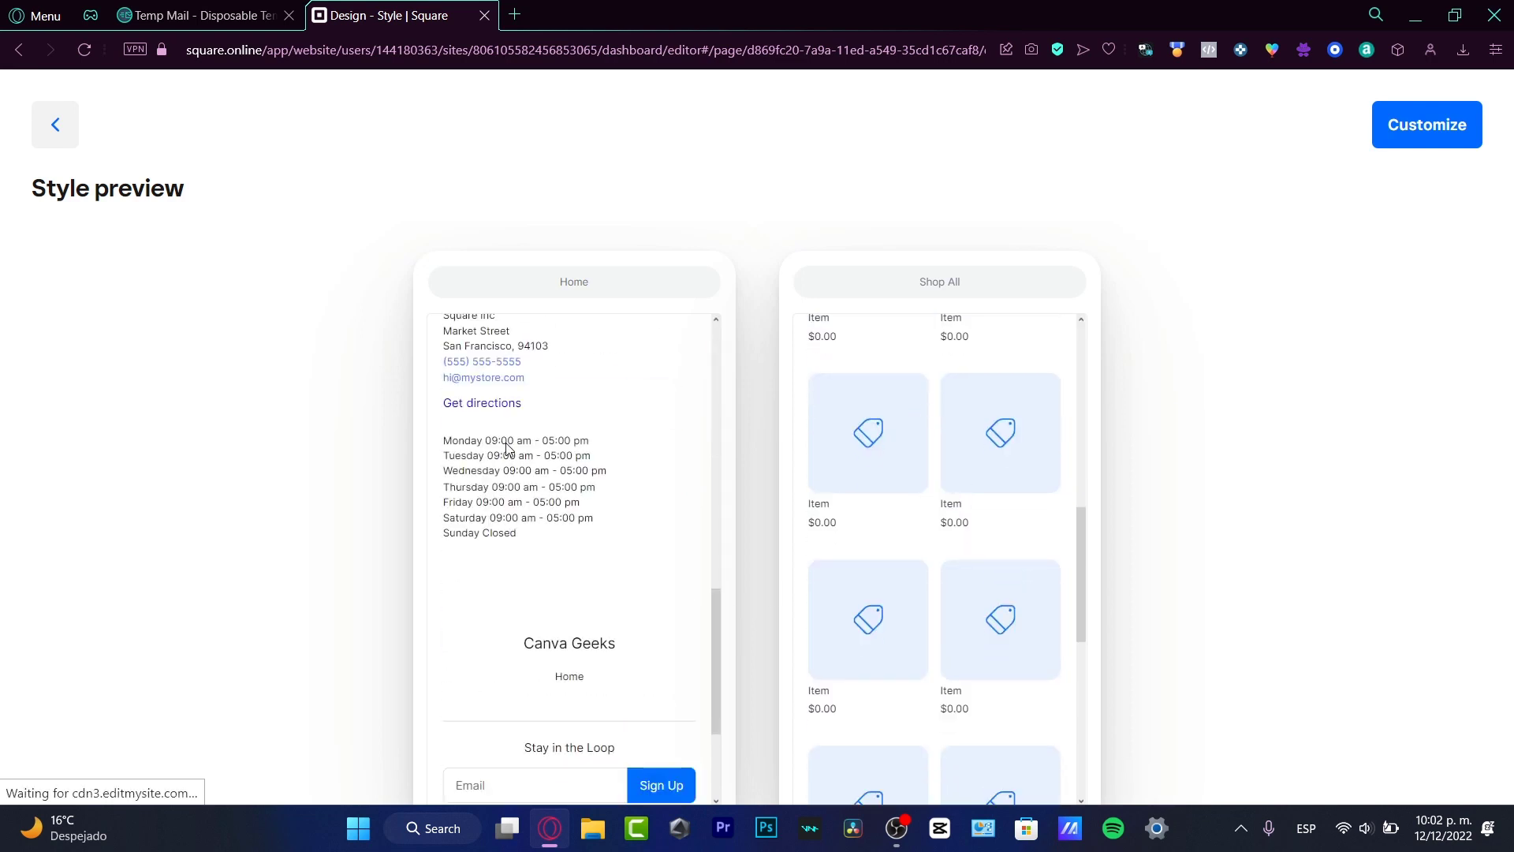
{"action": "scroll", "coordinate": [513, 454], "scroll_direction": "up", "scroll_amount": 3}
{"action": "scroll", "coordinate": [528, 464], "scroll_direction": "down", "scroll_amount": 3}
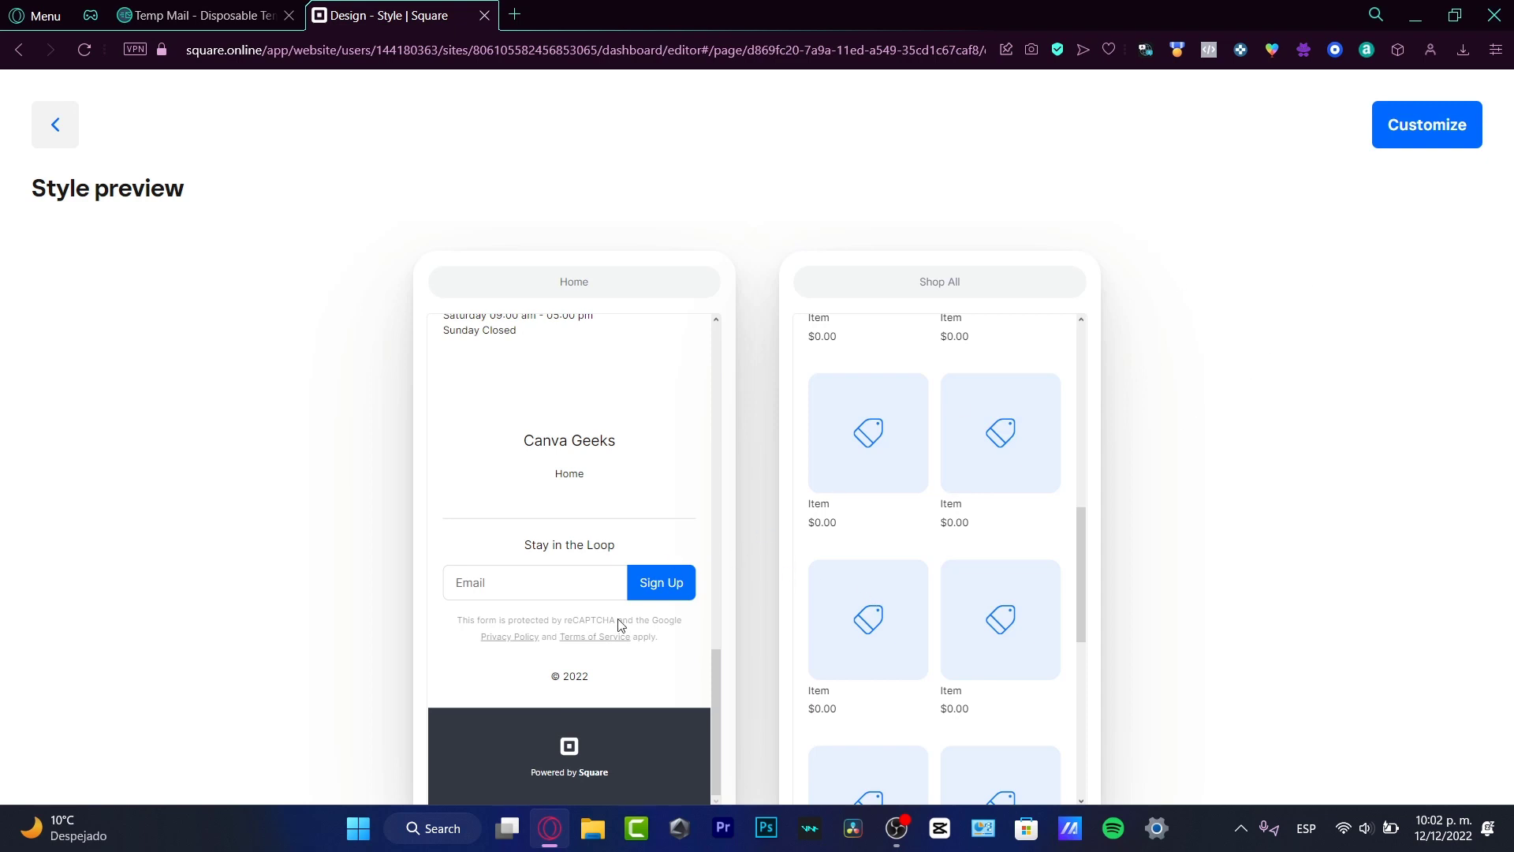
{"action": "scroll", "coordinate": [617, 625], "scroll_direction": "up", "scroll_amount": 15}
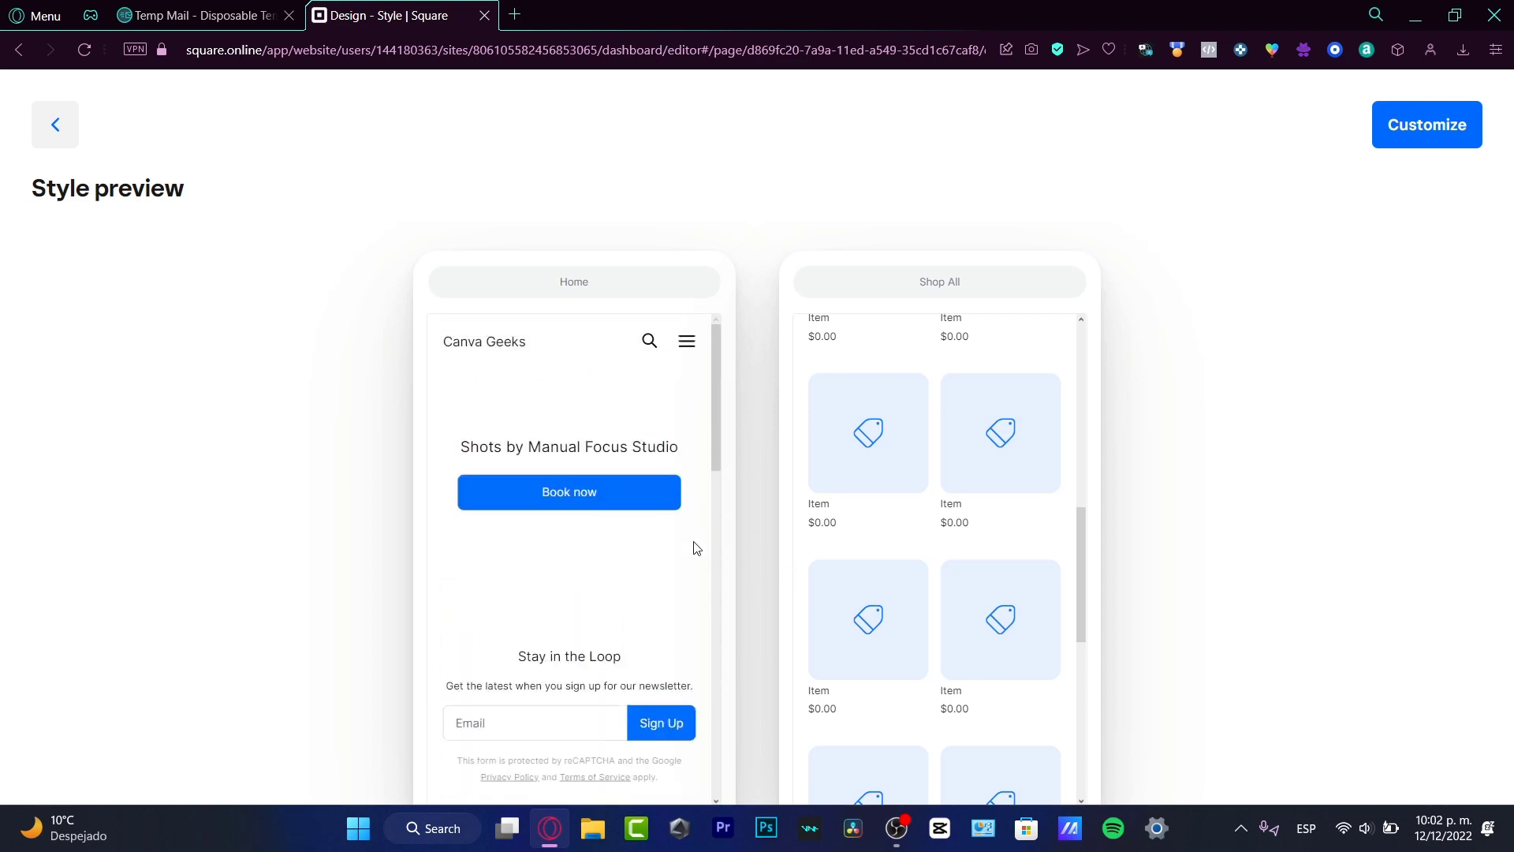
{"action": "left_click", "coordinate": [1459, 134]}
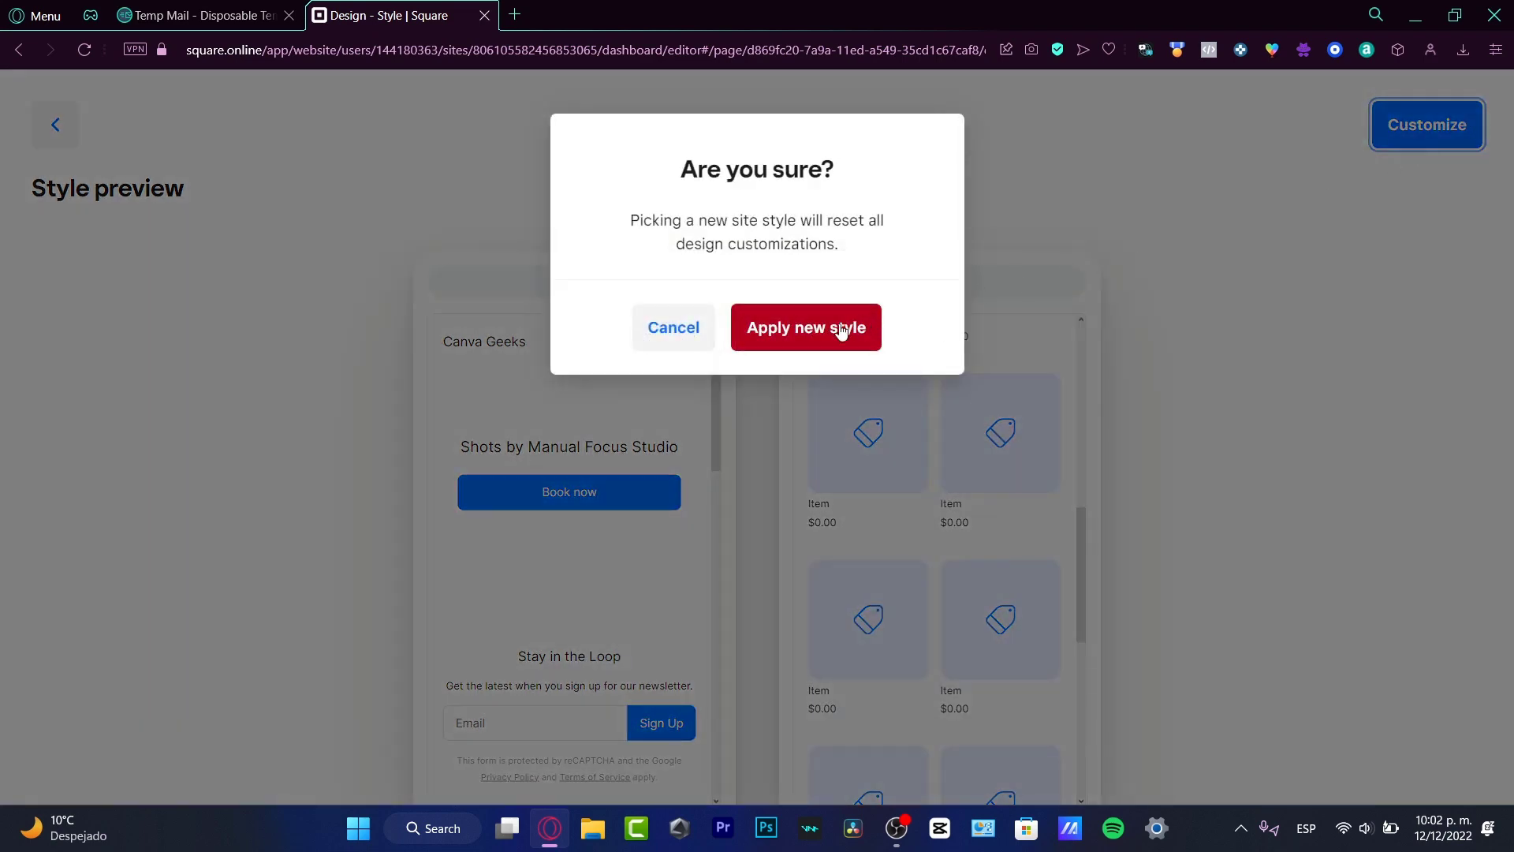
{"action": "left_click", "coordinate": [841, 329]}
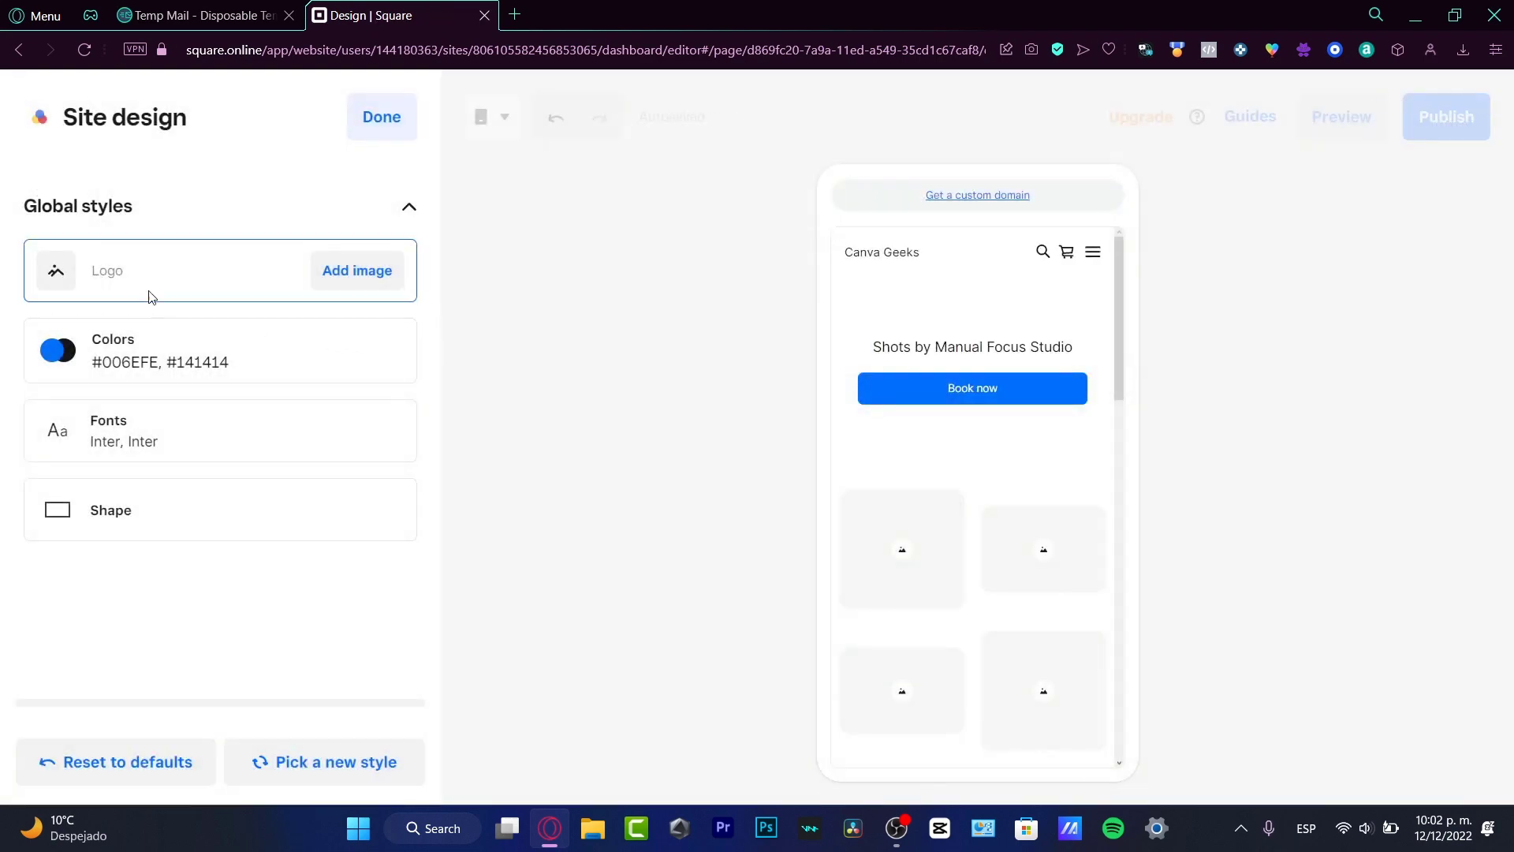
Upload the DALL·E astronaut image as the site logo shown in the header.
{"action": "left_click", "coordinate": [388, 272]}
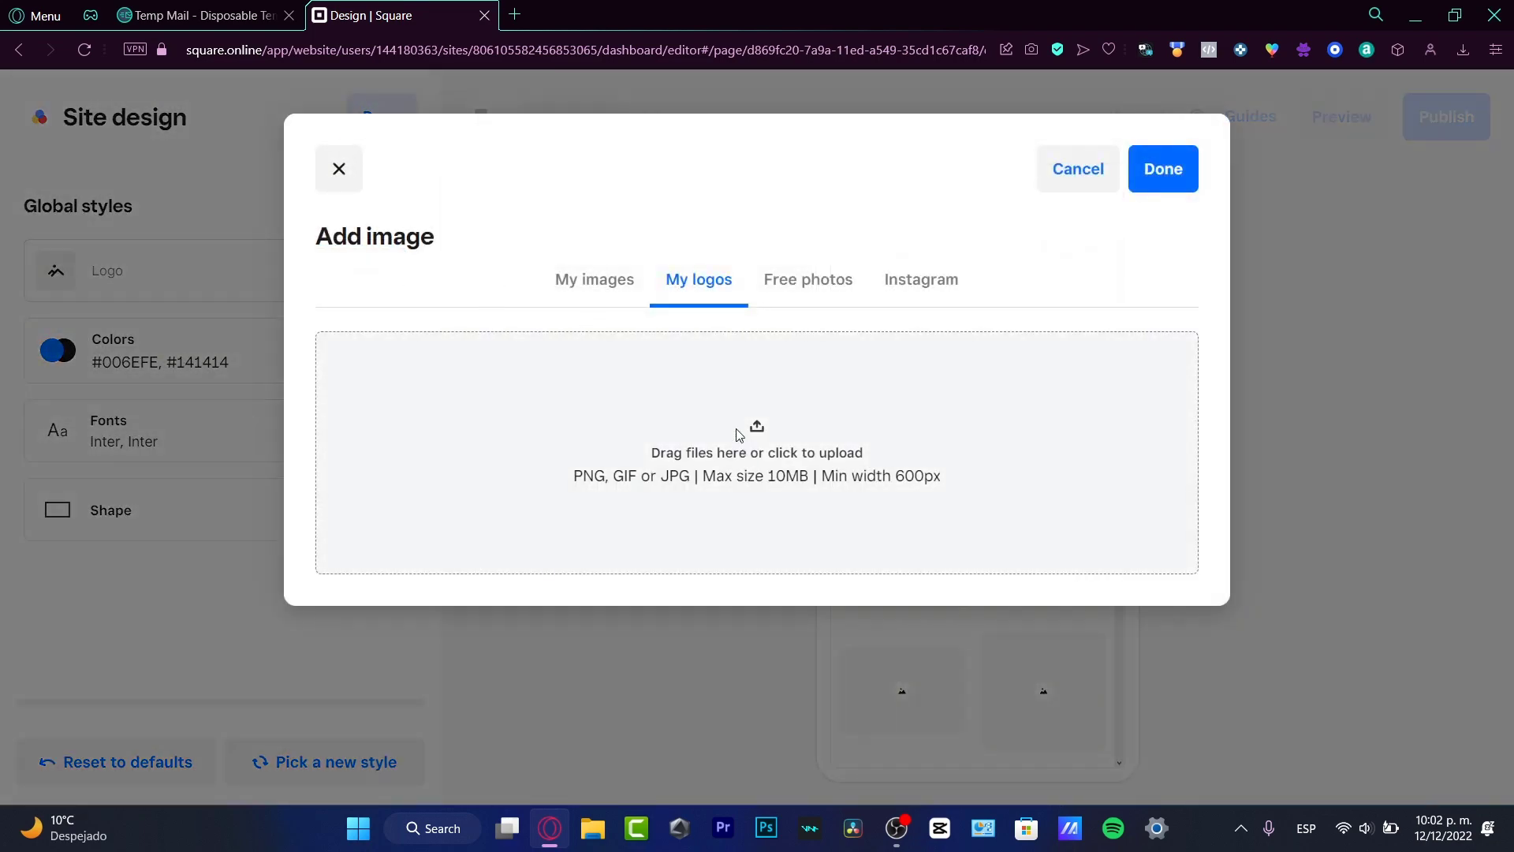
{"action": "left_click", "coordinate": [745, 434]}
{"action": "left_click", "coordinate": [534, 195]}
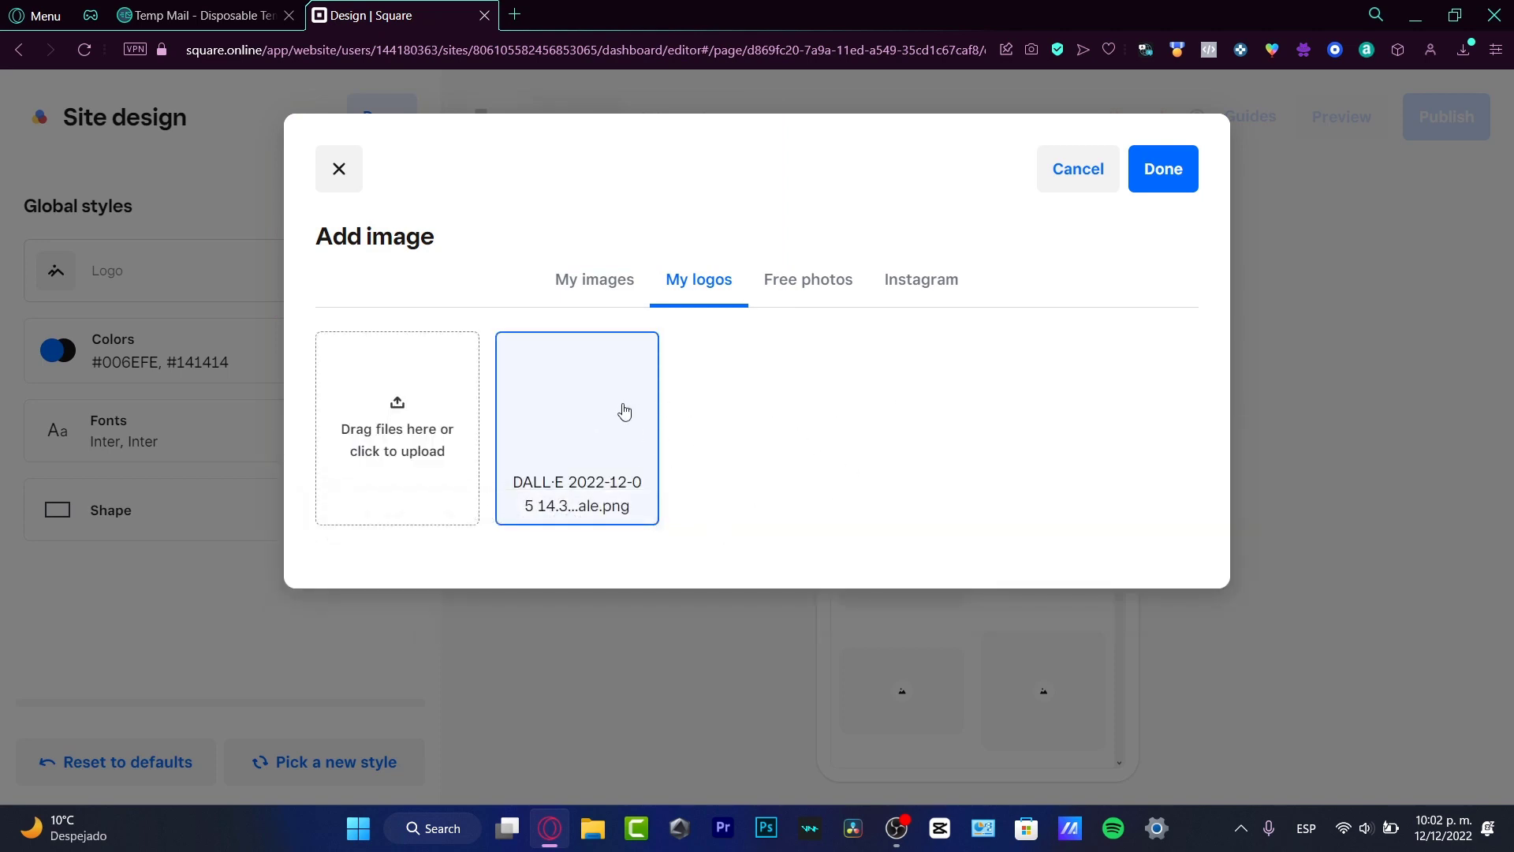
{"action": "left_click", "coordinate": [1148, 177]}
{"action": "mouse_move", "coordinate": [362, 291]}
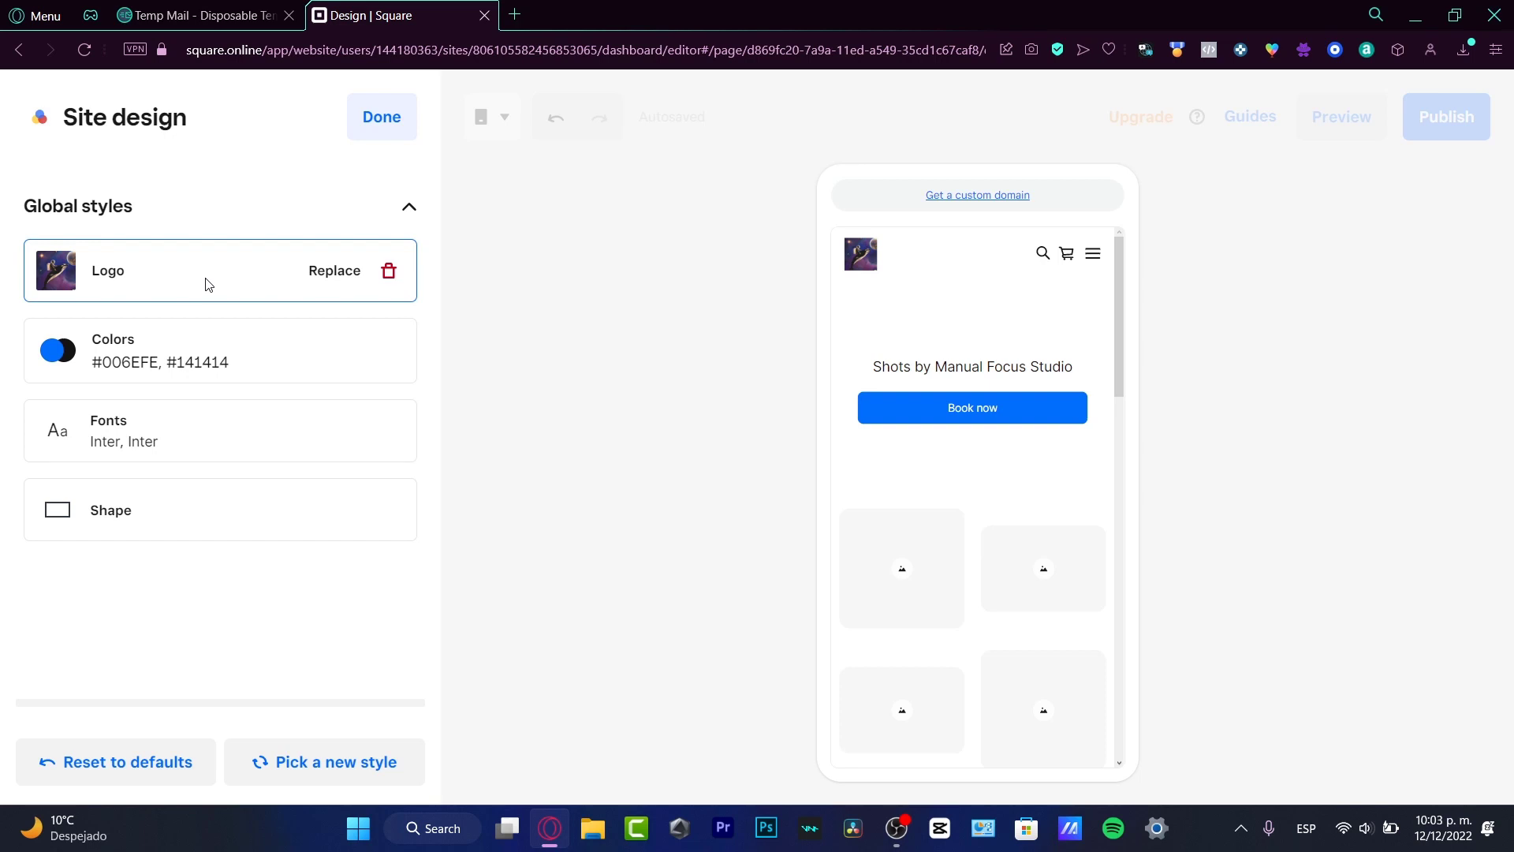
Close site design and check custom domain prices for 'canvageeks'.
{"action": "left_click", "coordinate": [377, 130]}
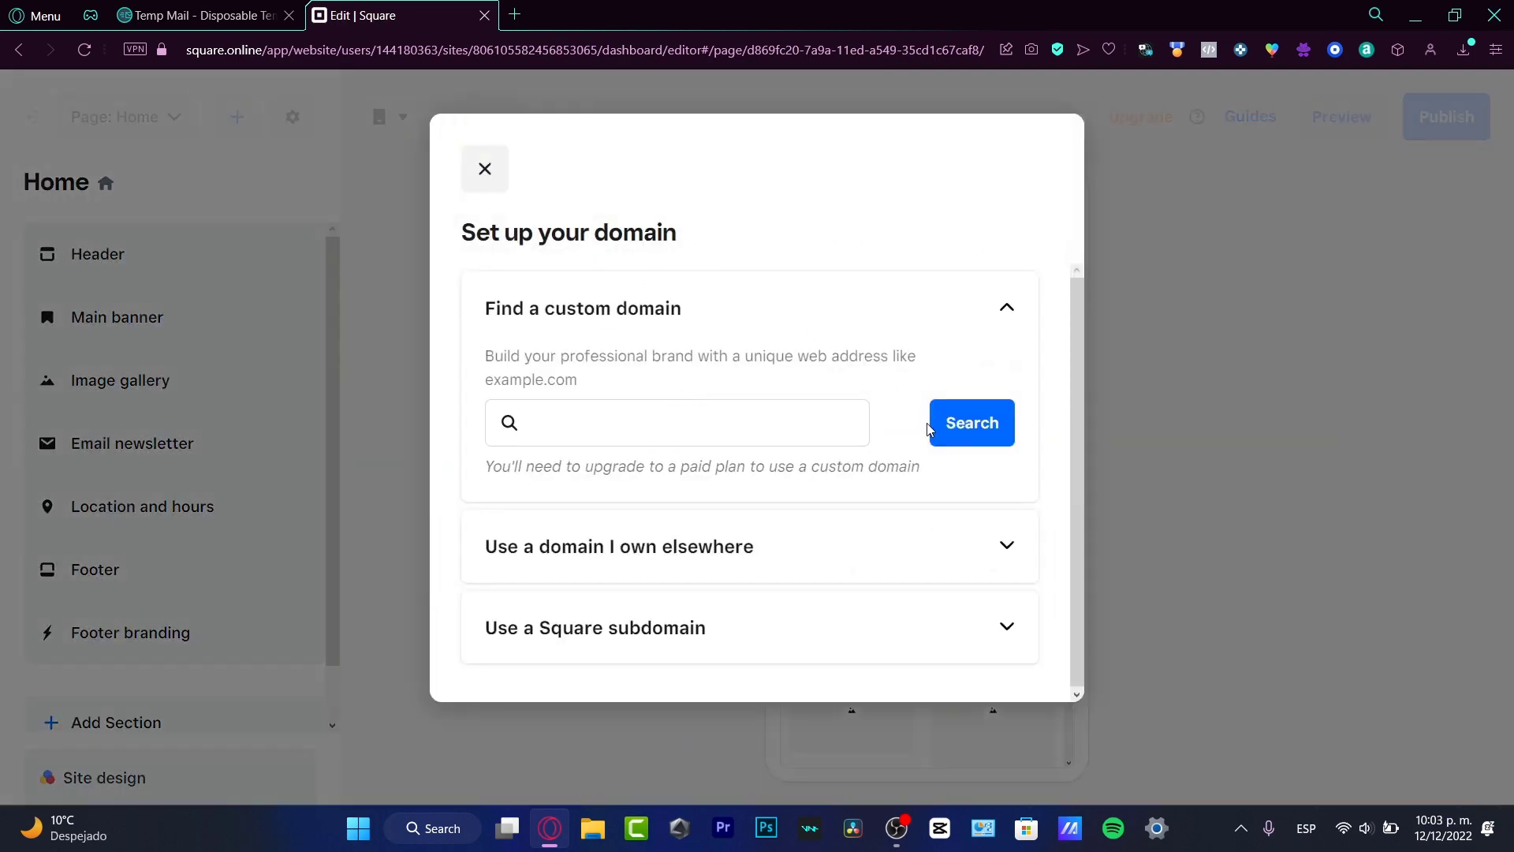
{"action": "left_click", "coordinate": [744, 441]}
{"action": "type", "text": "canva"}
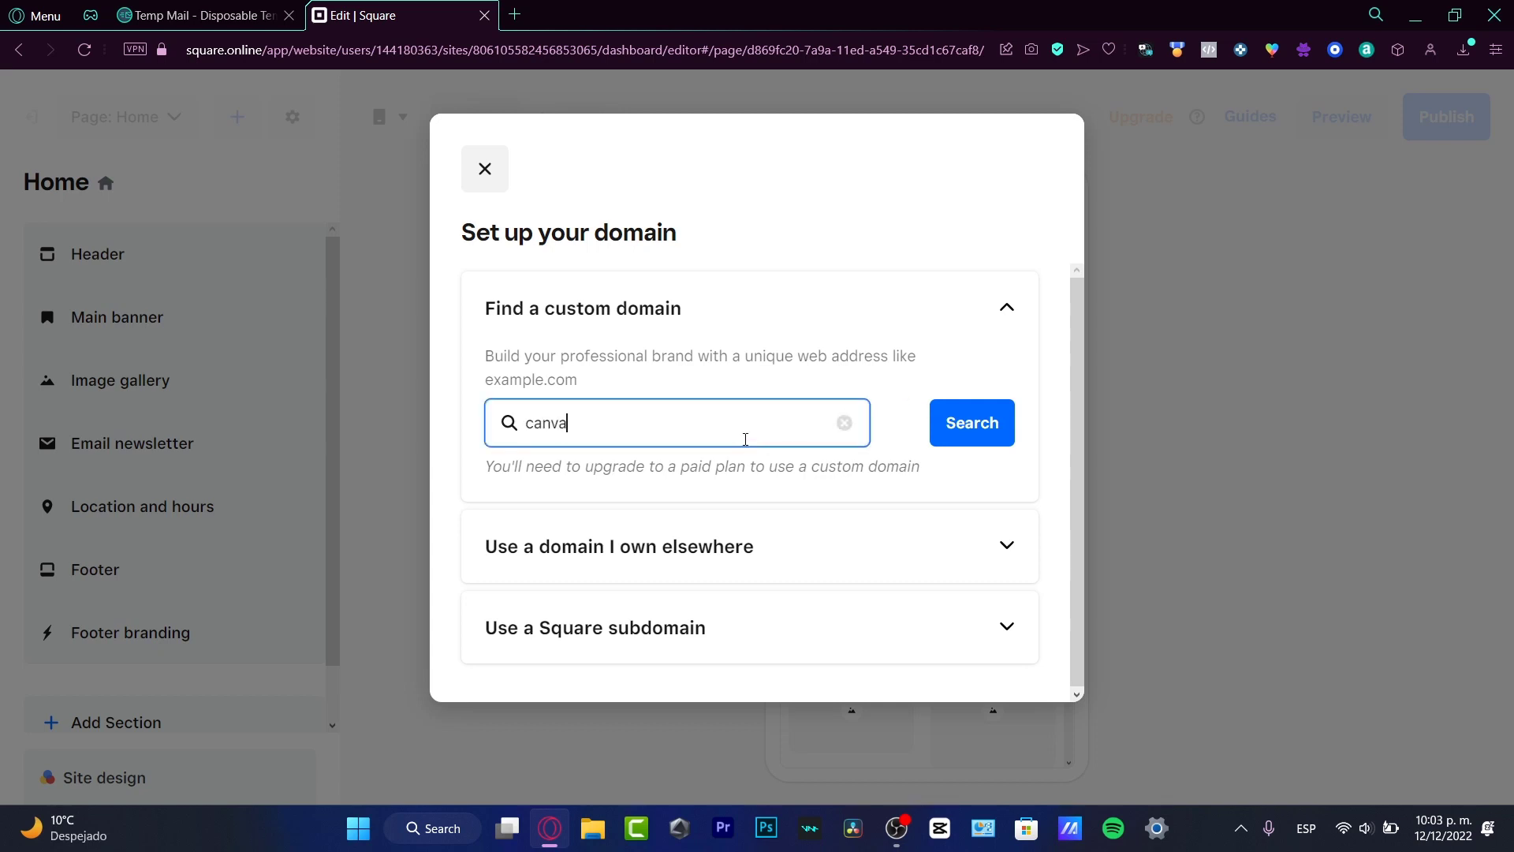
{"action": "type", "text": "geeks"}
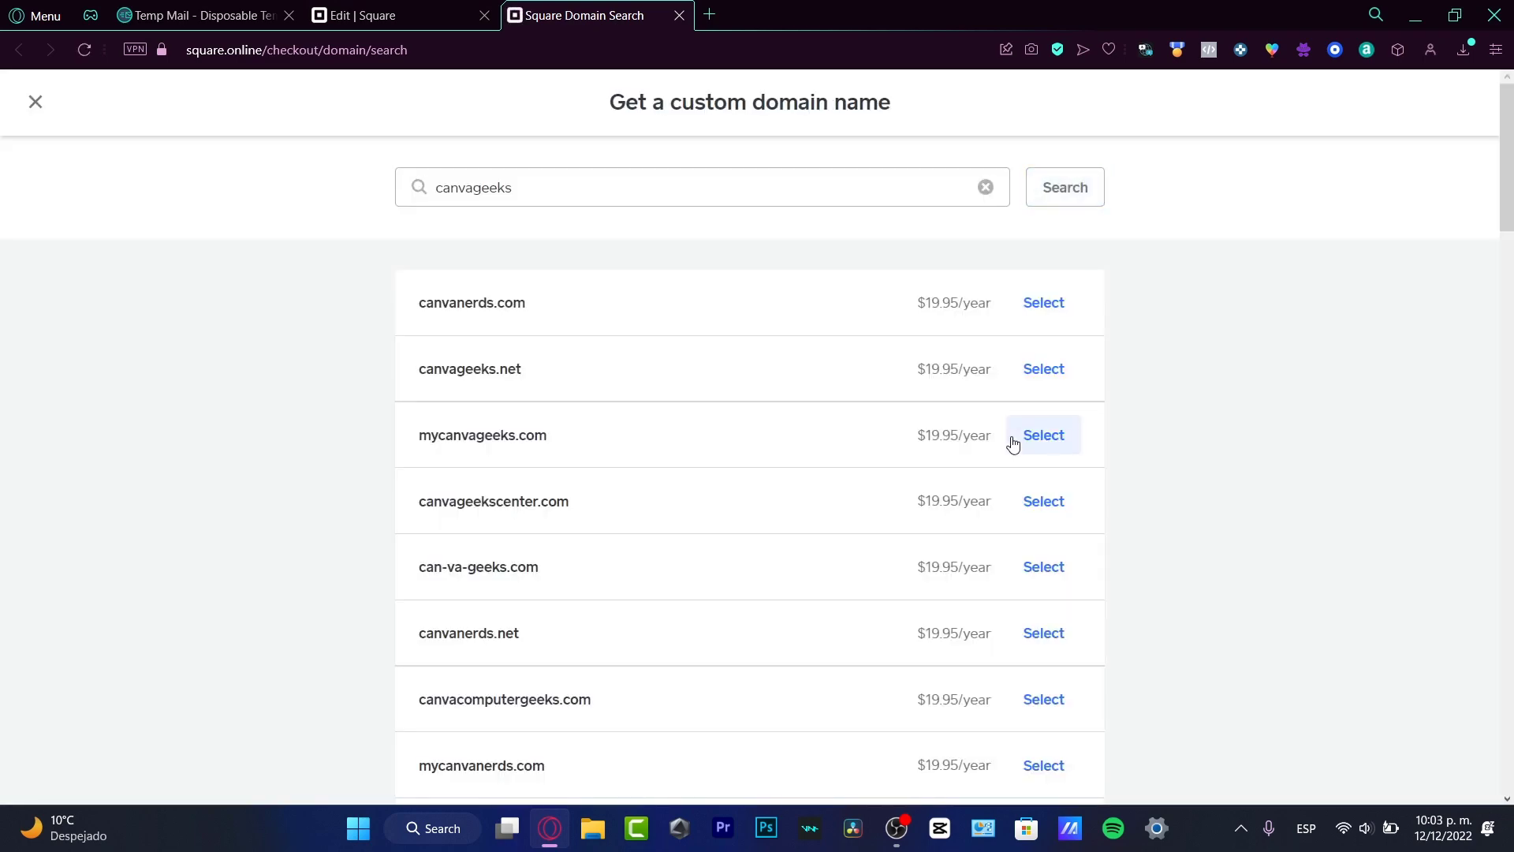
{"action": "scroll", "coordinate": [862, 524], "scroll_direction": "down", "scroll_amount": 20}
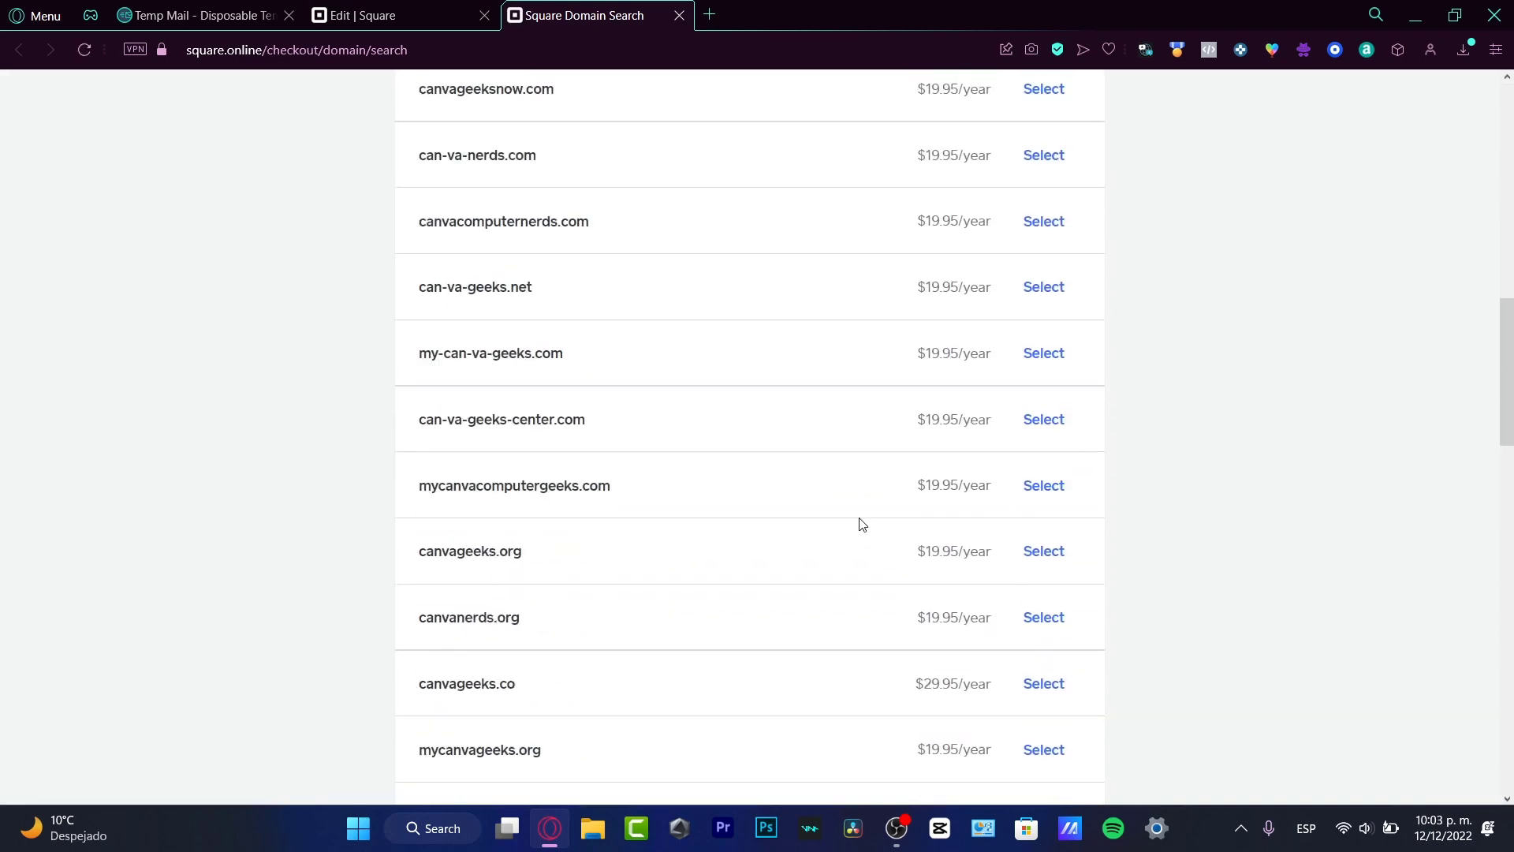
{"action": "scroll", "coordinate": [856, 514], "scroll_direction": "up", "scroll_amount": 20}
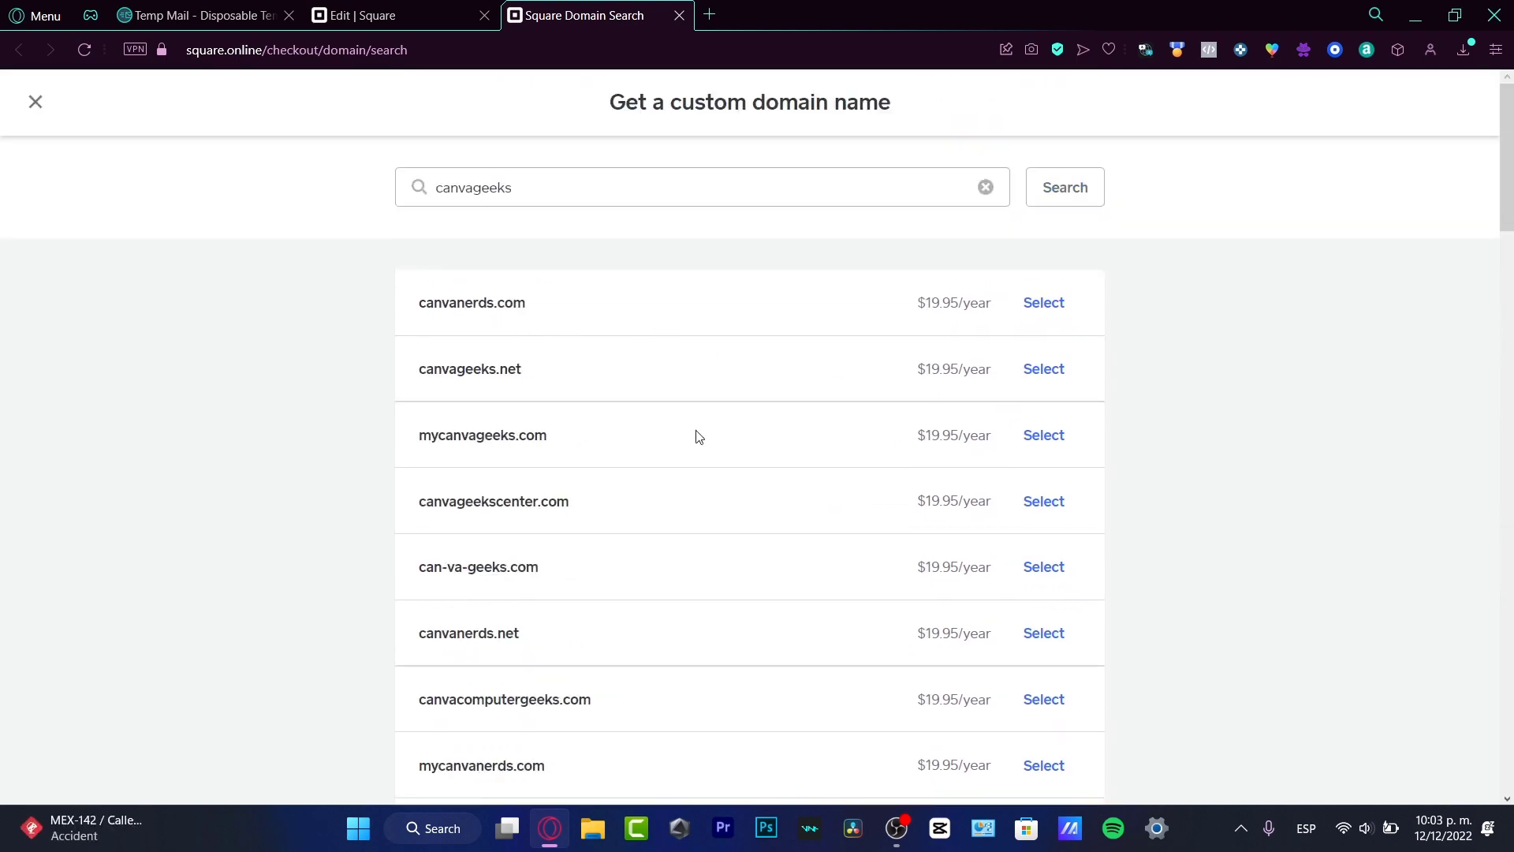
{"action": "scroll", "coordinate": [700, 470], "scroll_direction": "down", "scroll_amount": 14}
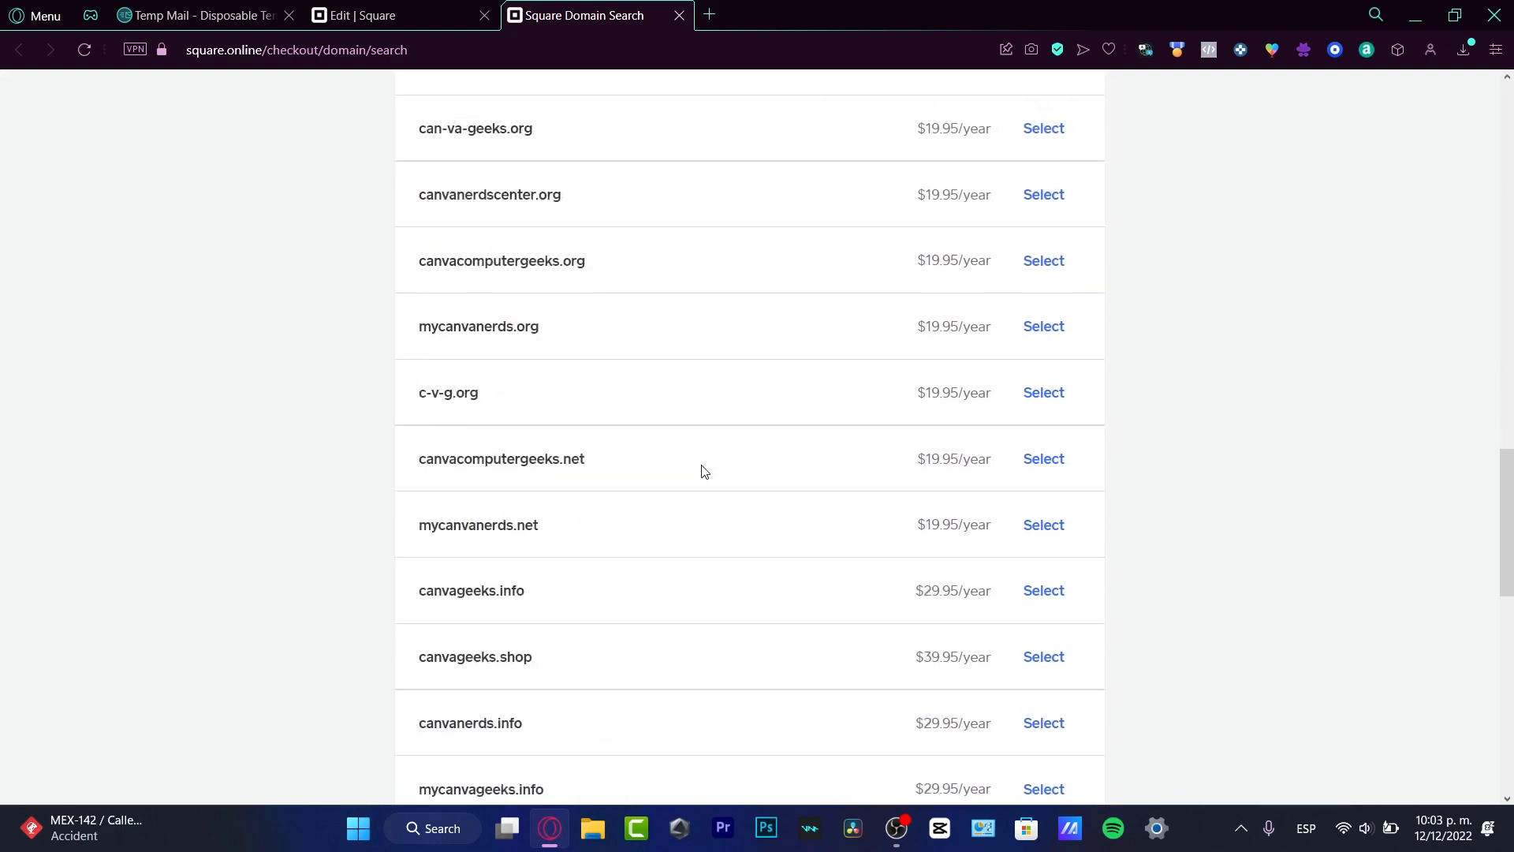
{"action": "scroll", "coordinate": [686, 448], "scroll_direction": "up", "scroll_amount": 14}
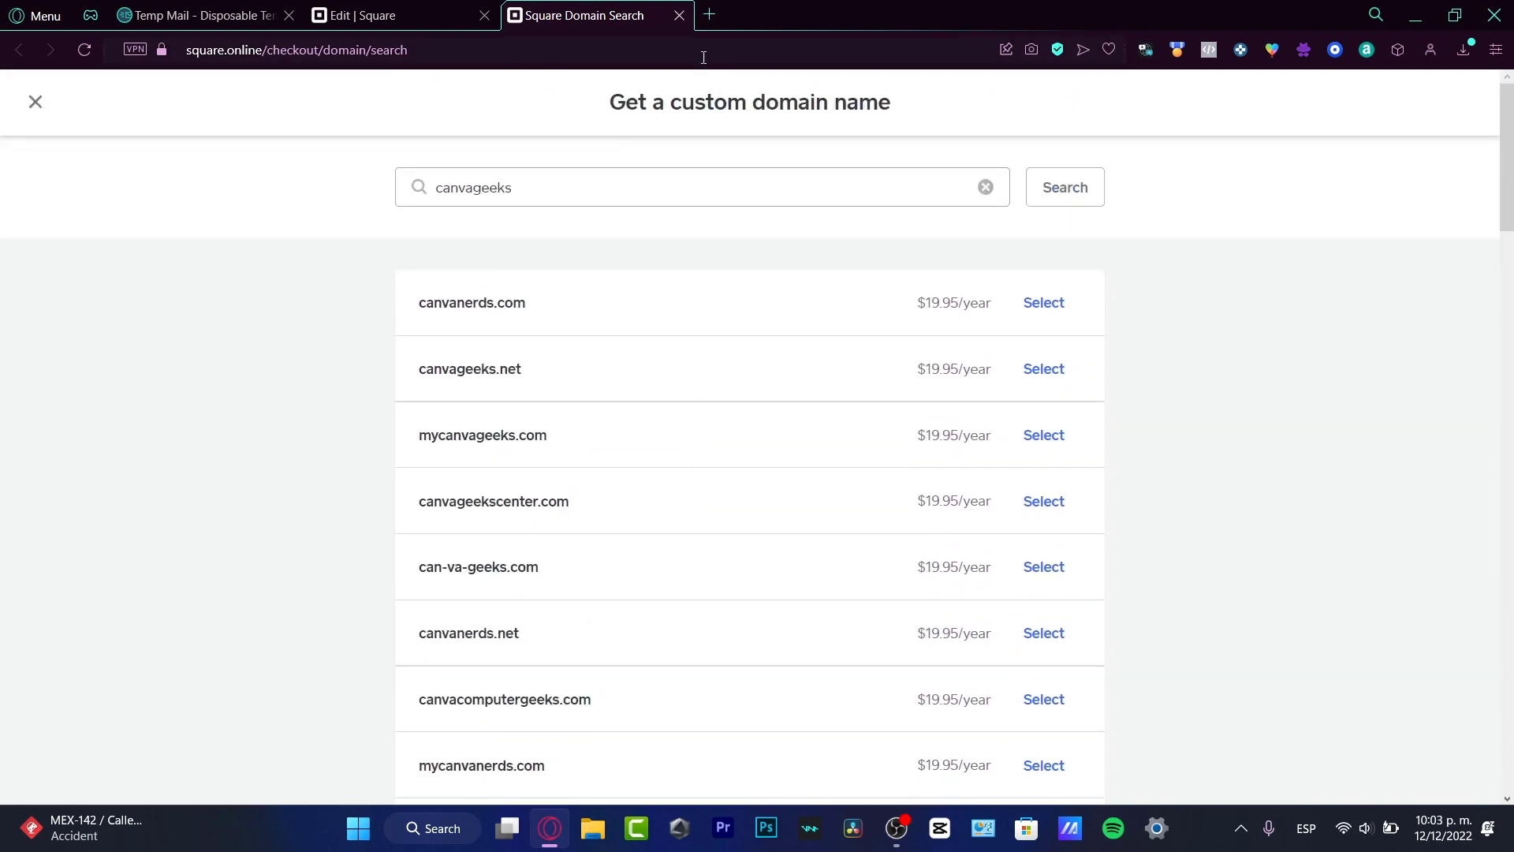
{"action": "left_click", "coordinate": [679, 15]}
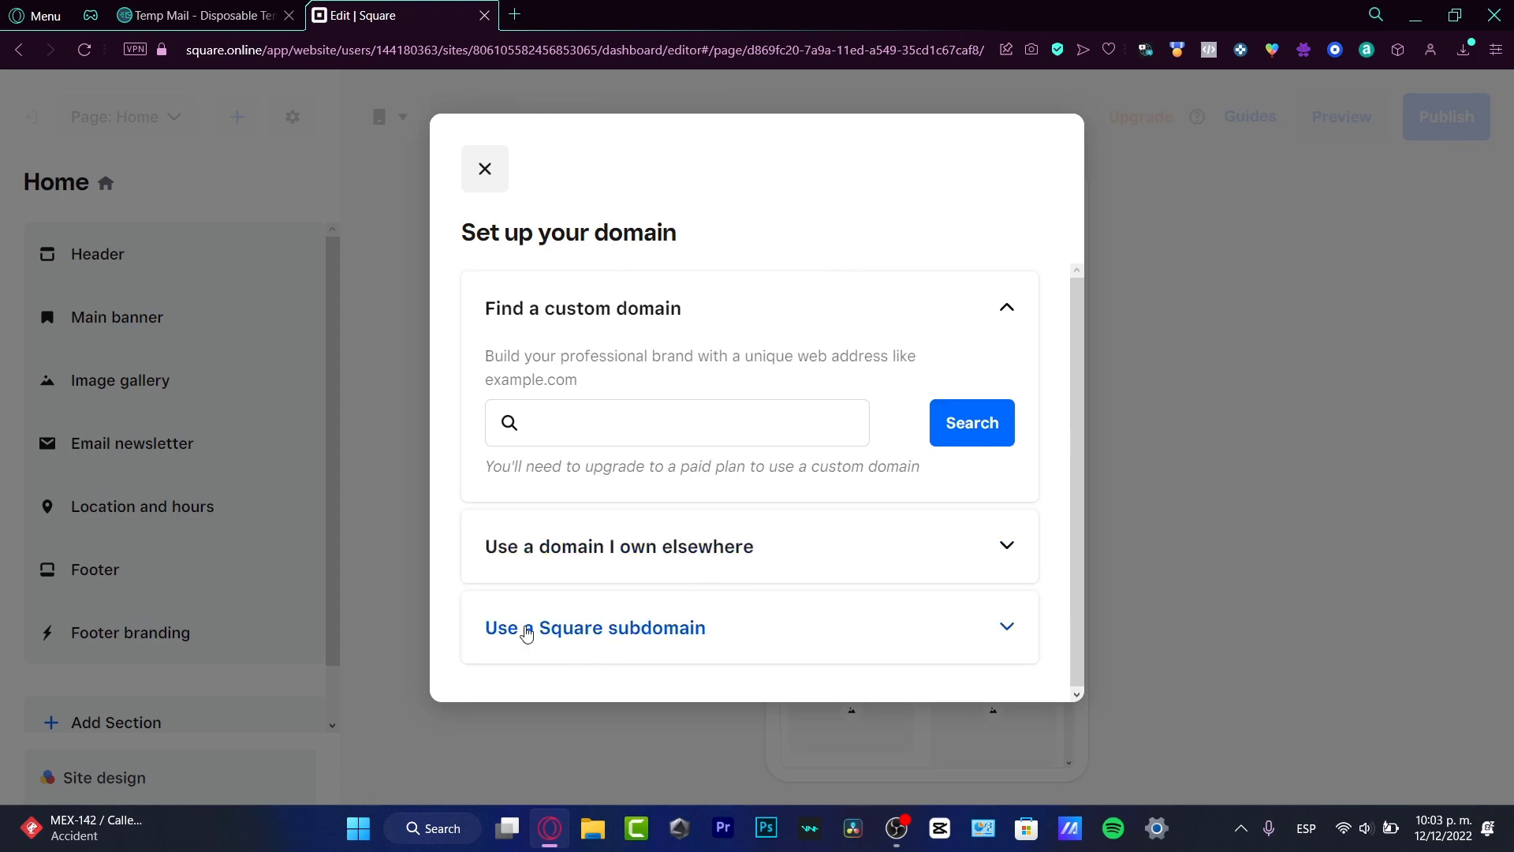
Change the free Square subdomain to canvageeks.square.site and close domain setup.
{"action": "left_click", "coordinate": [646, 639]}
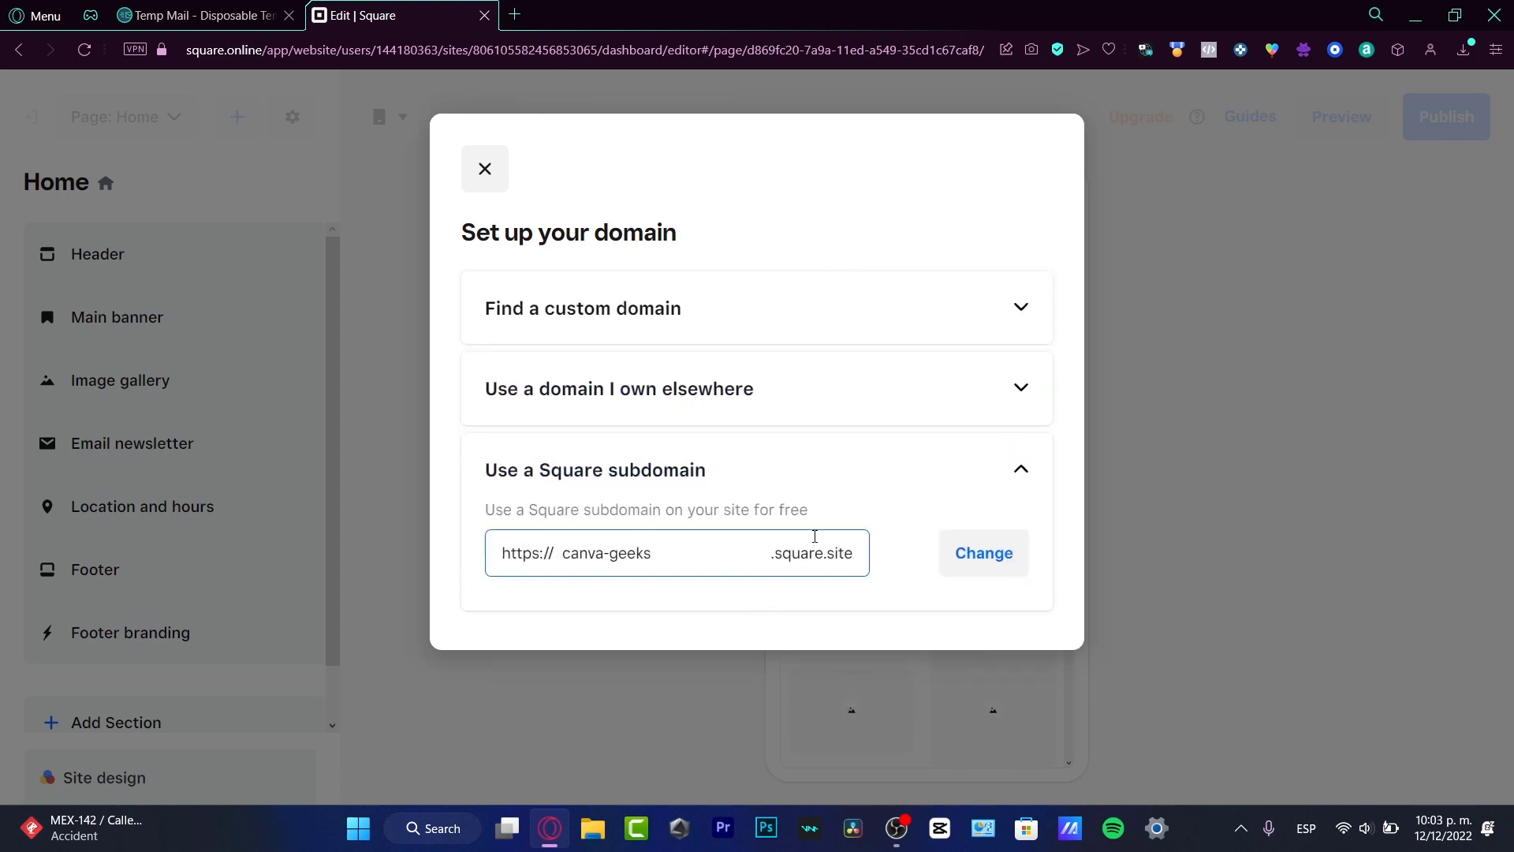
{"action": "left_click", "coordinate": [703, 557]}
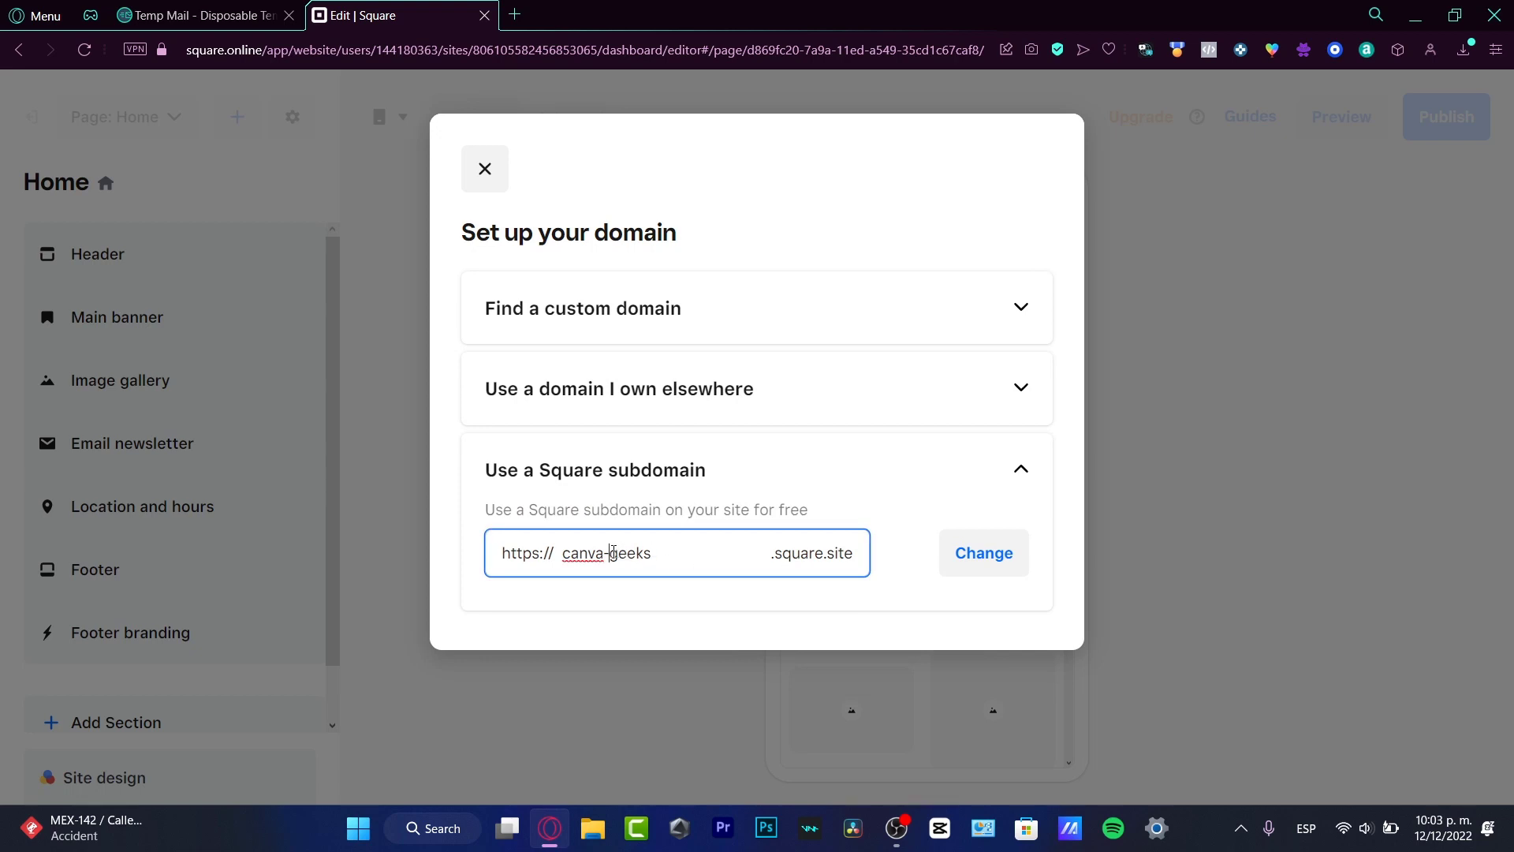
{"action": "key", "text": "BackSpace"}
{"action": "left_click", "coordinate": [828, 493]}
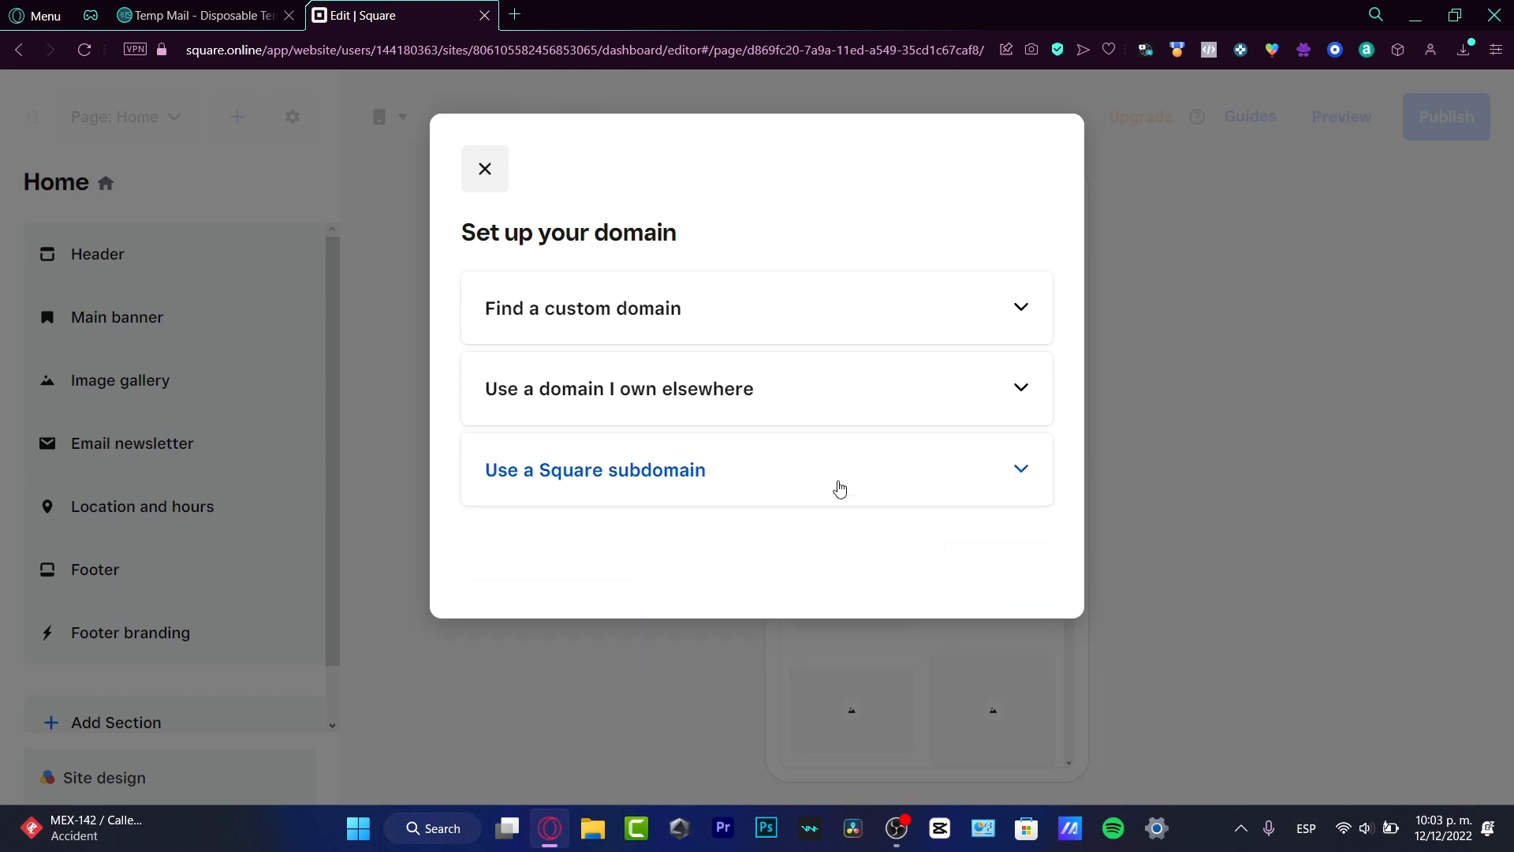
{"action": "left_click", "coordinate": [838, 486]}
{"action": "left_click", "coordinate": [961, 560]}
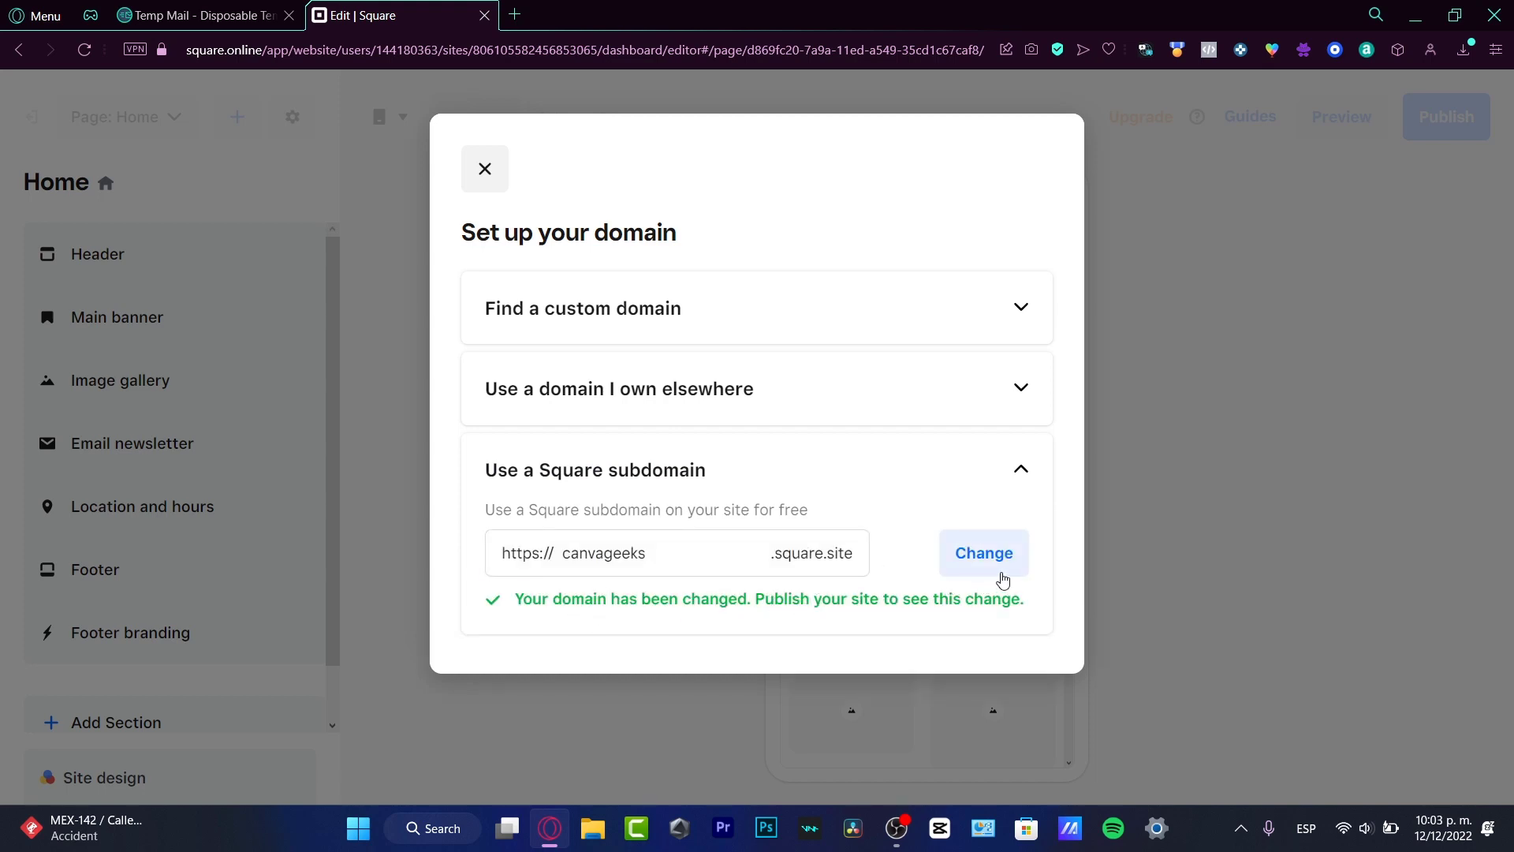
{"action": "left_click", "coordinate": [484, 169]}
Open the Home page's sections and dismiss the remaining editor tour tips.
{"action": "left_click", "coordinate": [349, 292]}
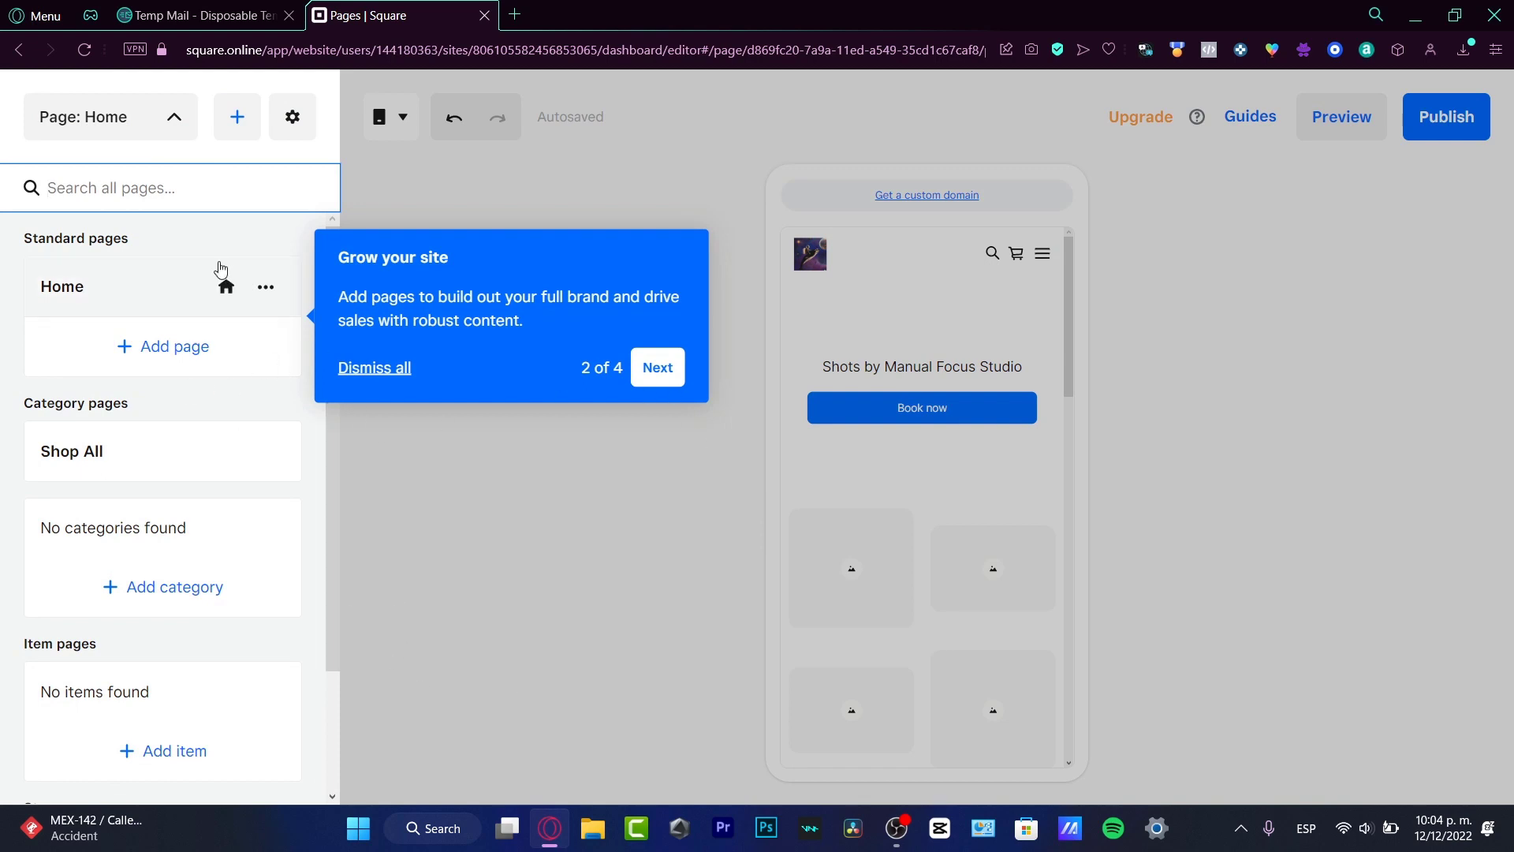
{"action": "left_click", "coordinate": [158, 284]}
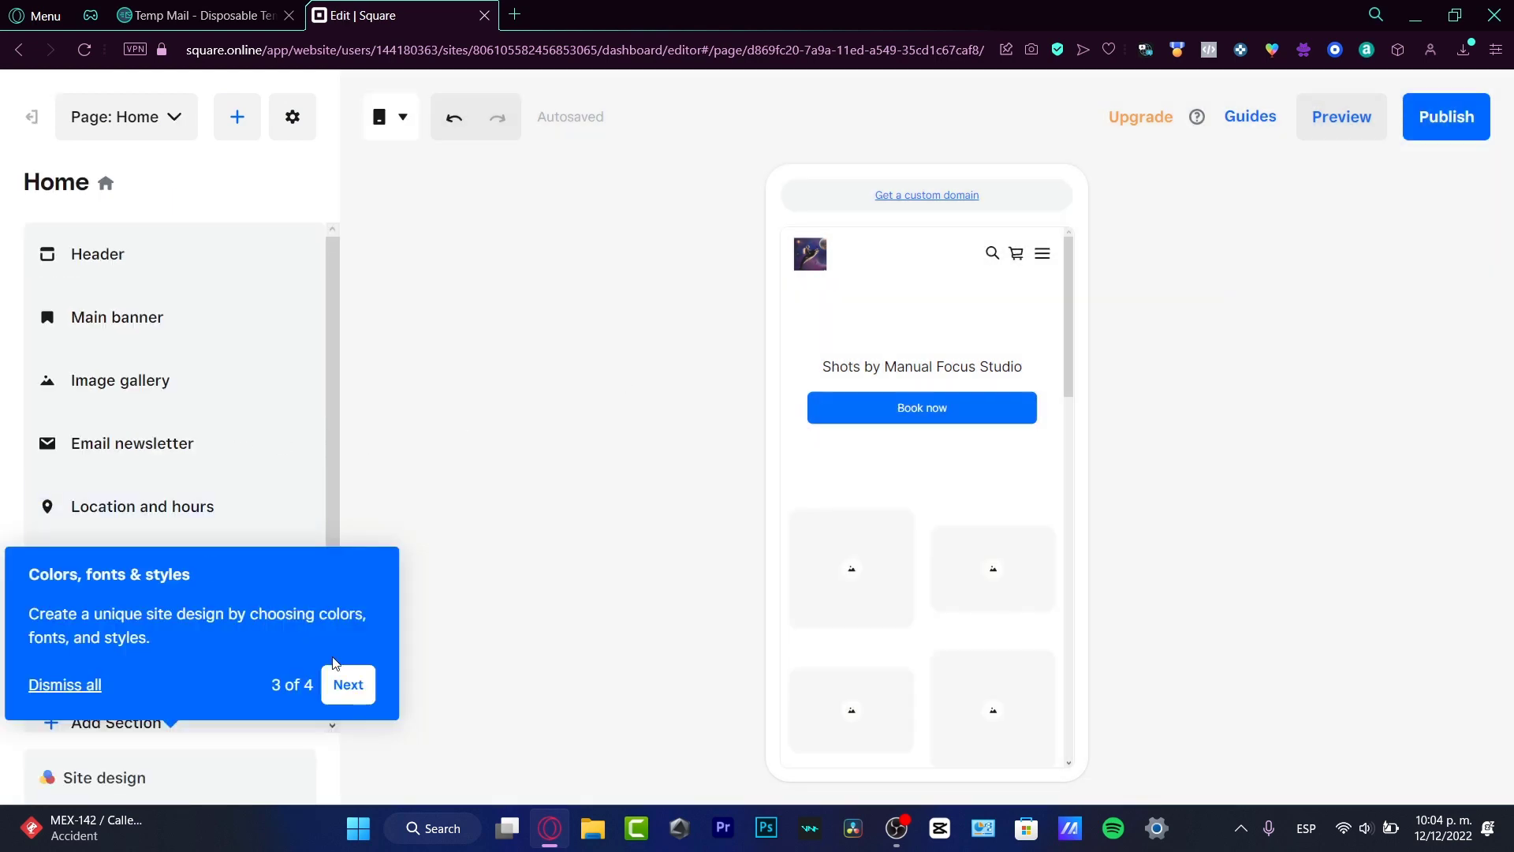
{"action": "left_click", "coordinate": [351, 688]}
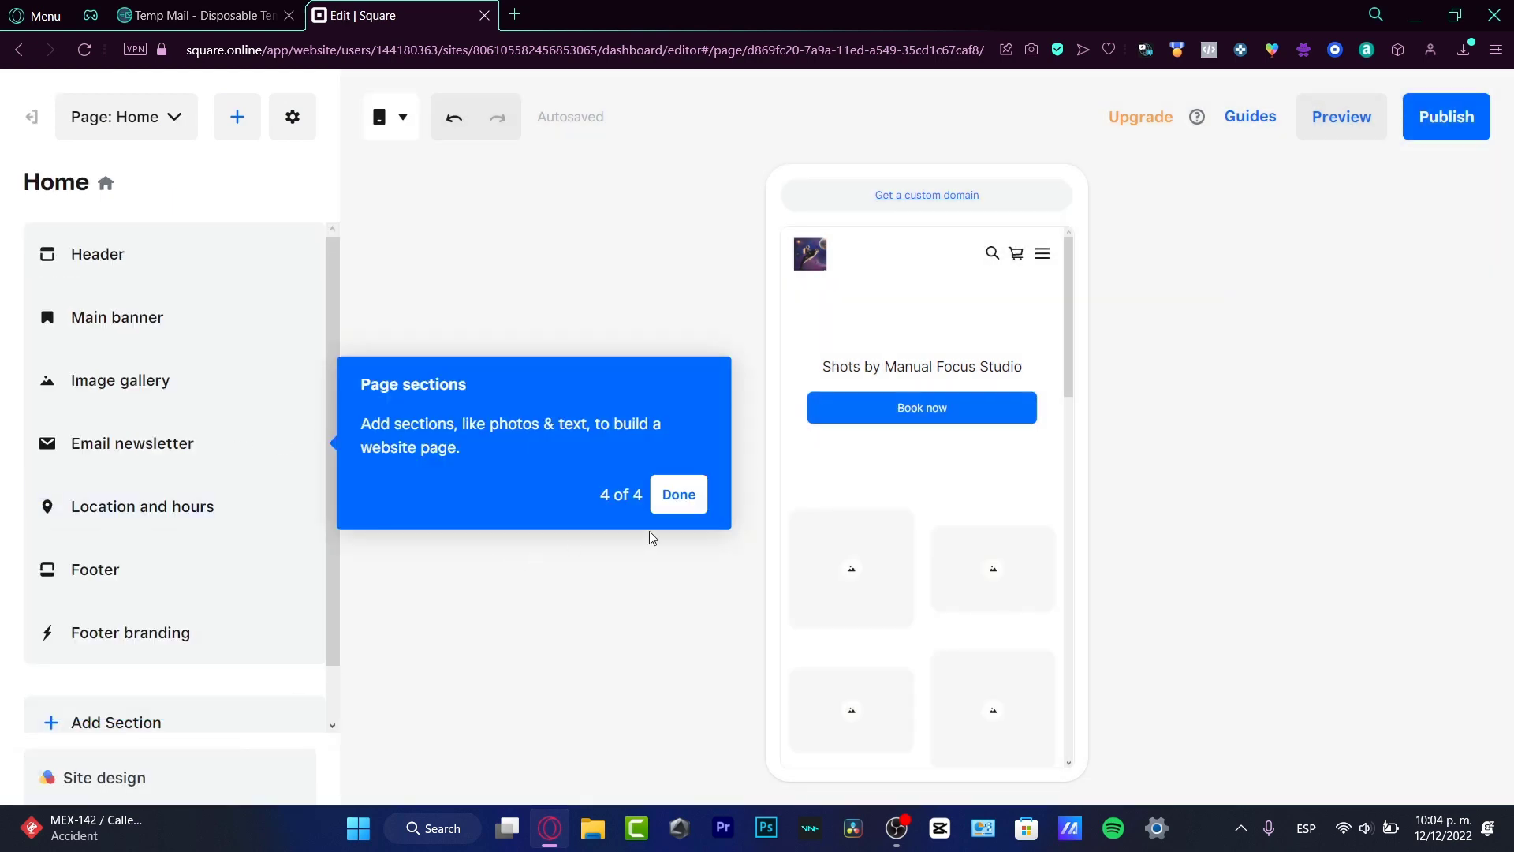
{"action": "left_click", "coordinate": [680, 501]}
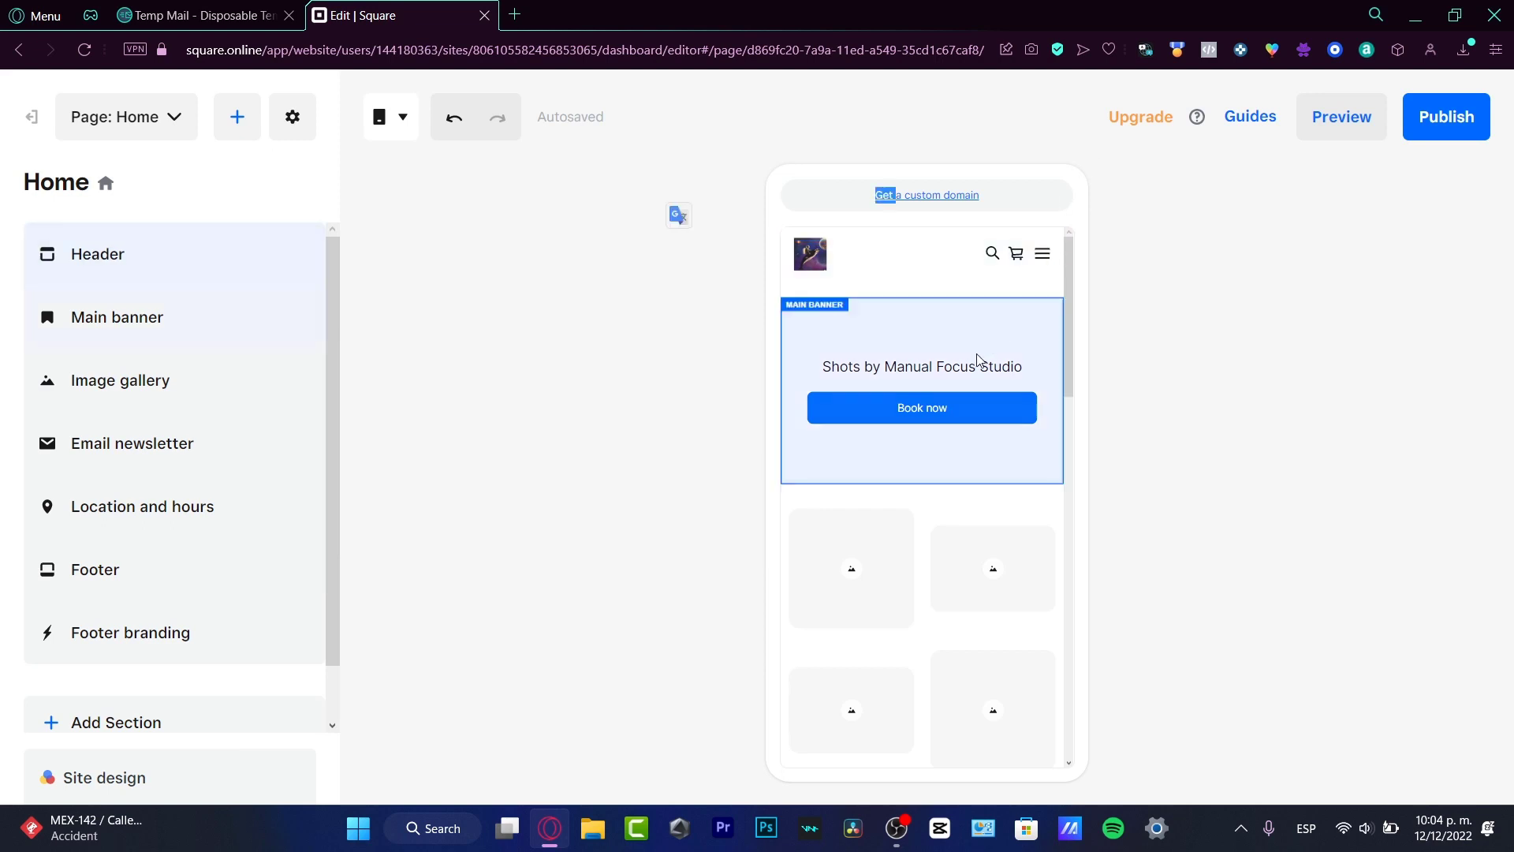
{"action": "left_click_drag", "start_coordinate": [1068, 372], "coordinate": [1112, 316]}
{"action": "left_click", "coordinate": [719, 260]}
Set the main banner image to the free notebook-and-red-pen photo found by searching 'editor'.
{"action": "left_click", "coordinate": [950, 351]}
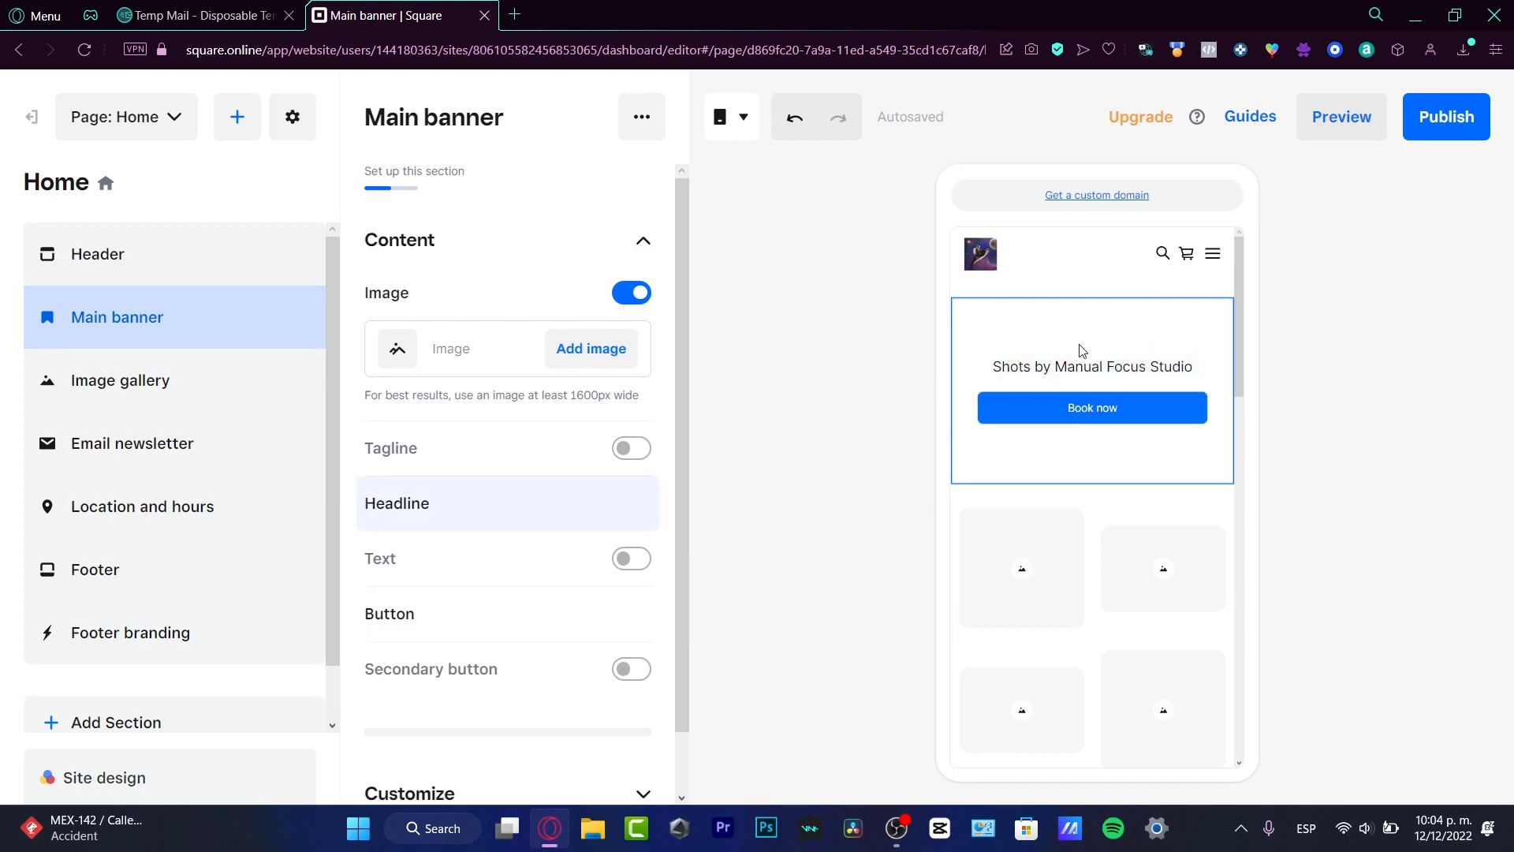
{"action": "left_click", "coordinate": [626, 348]}
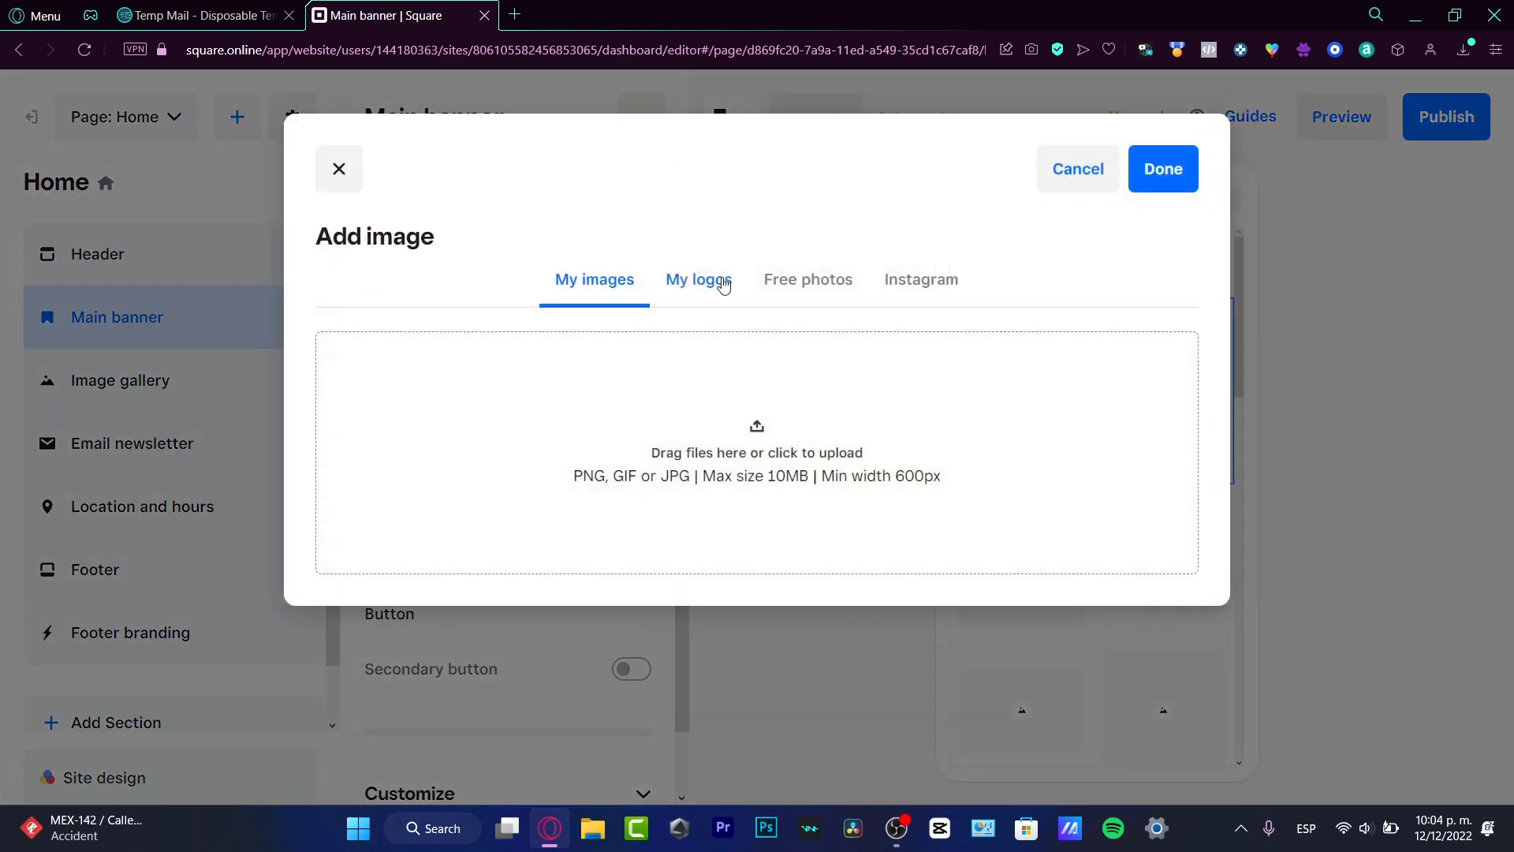
{"action": "left_click", "coordinate": [803, 282]}
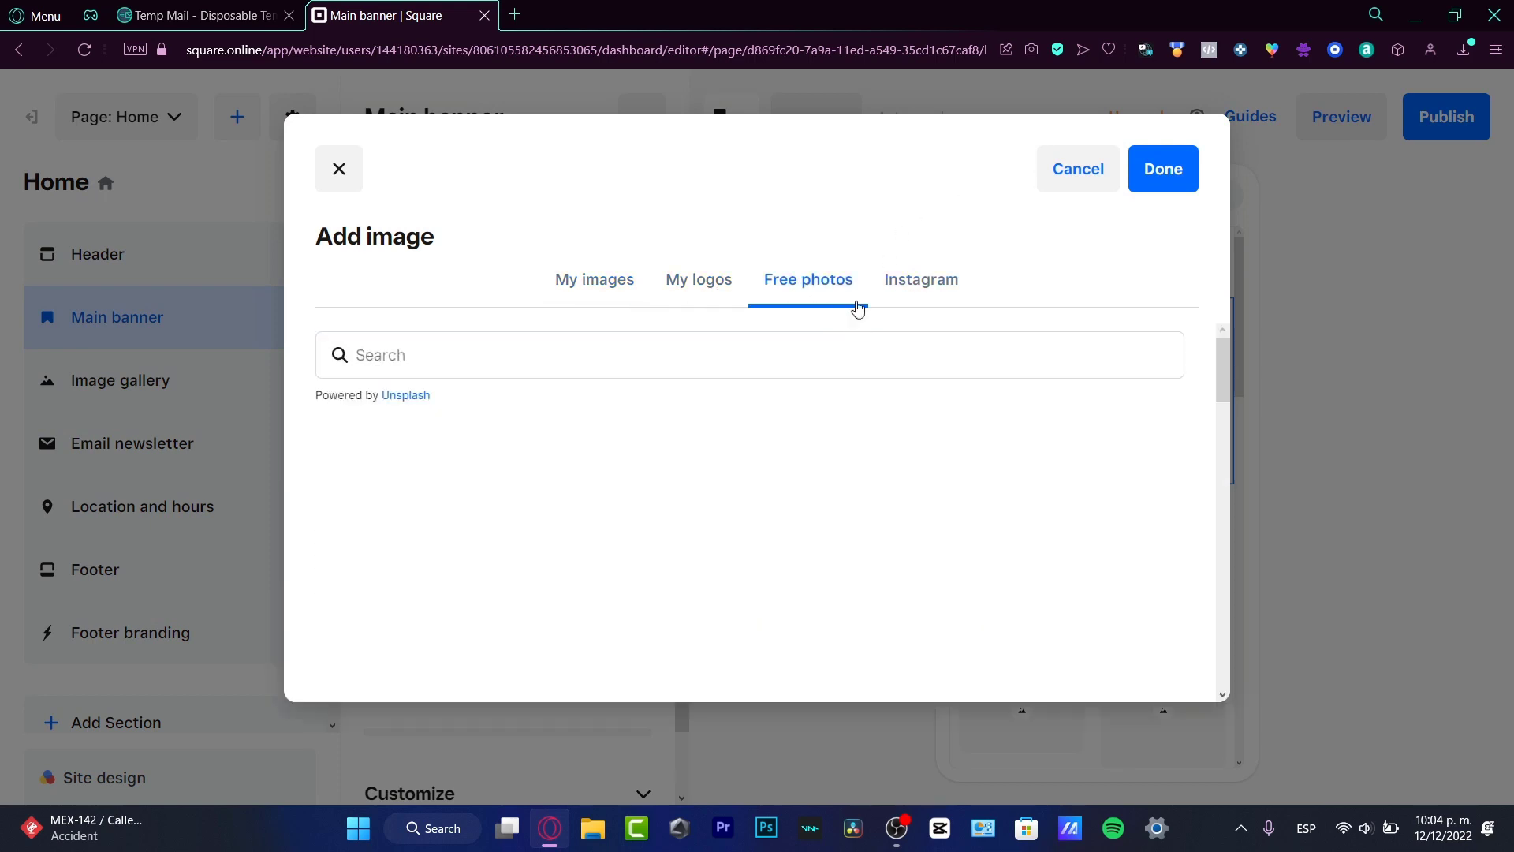
{"action": "left_click", "coordinate": [804, 342]}
{"action": "type", "text": "editor"}
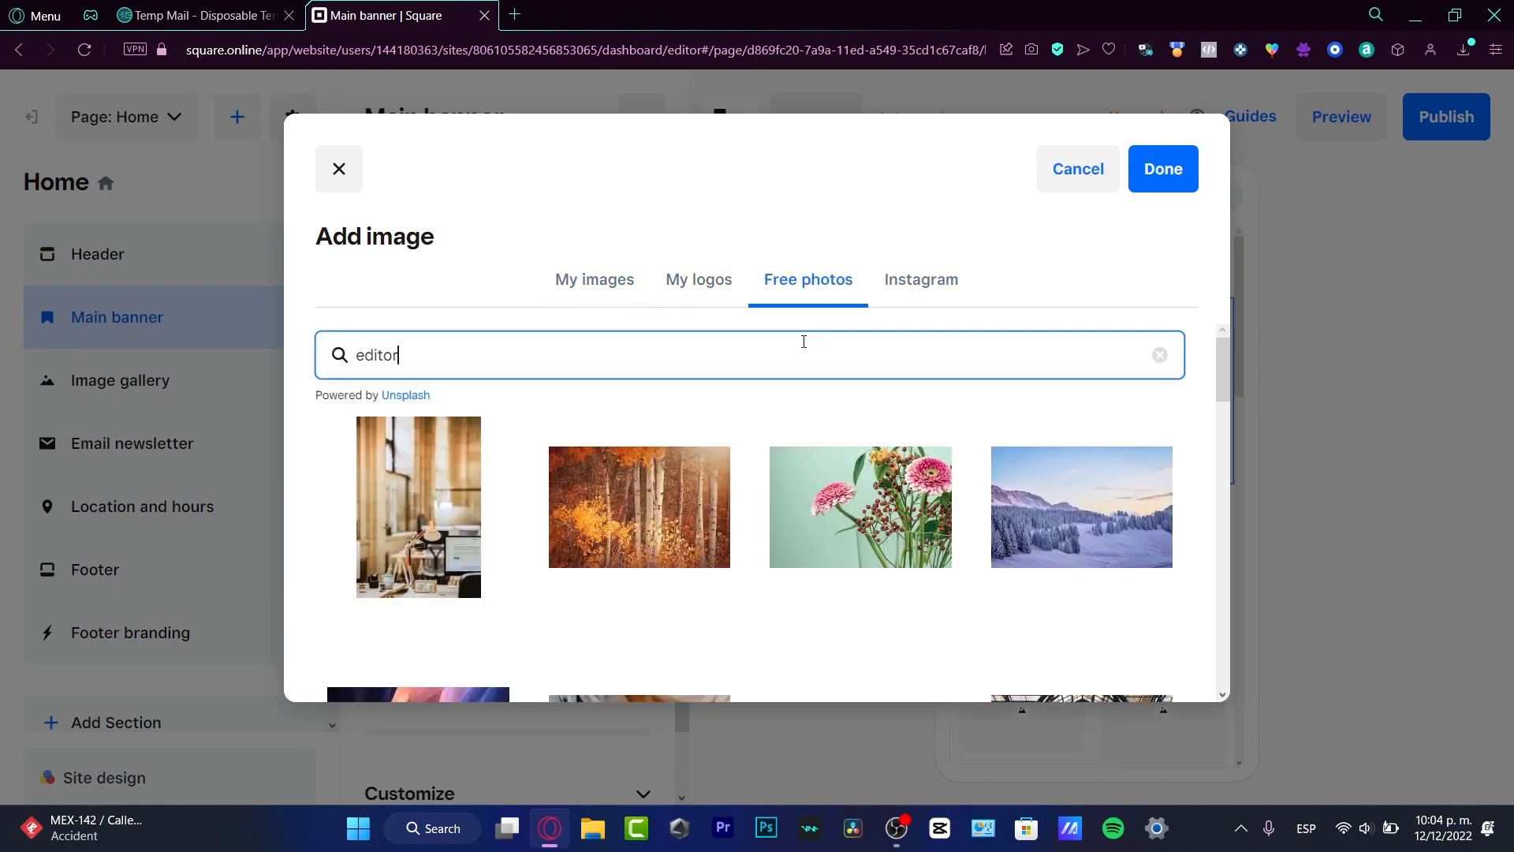
{"action": "key", "text": "Return"}
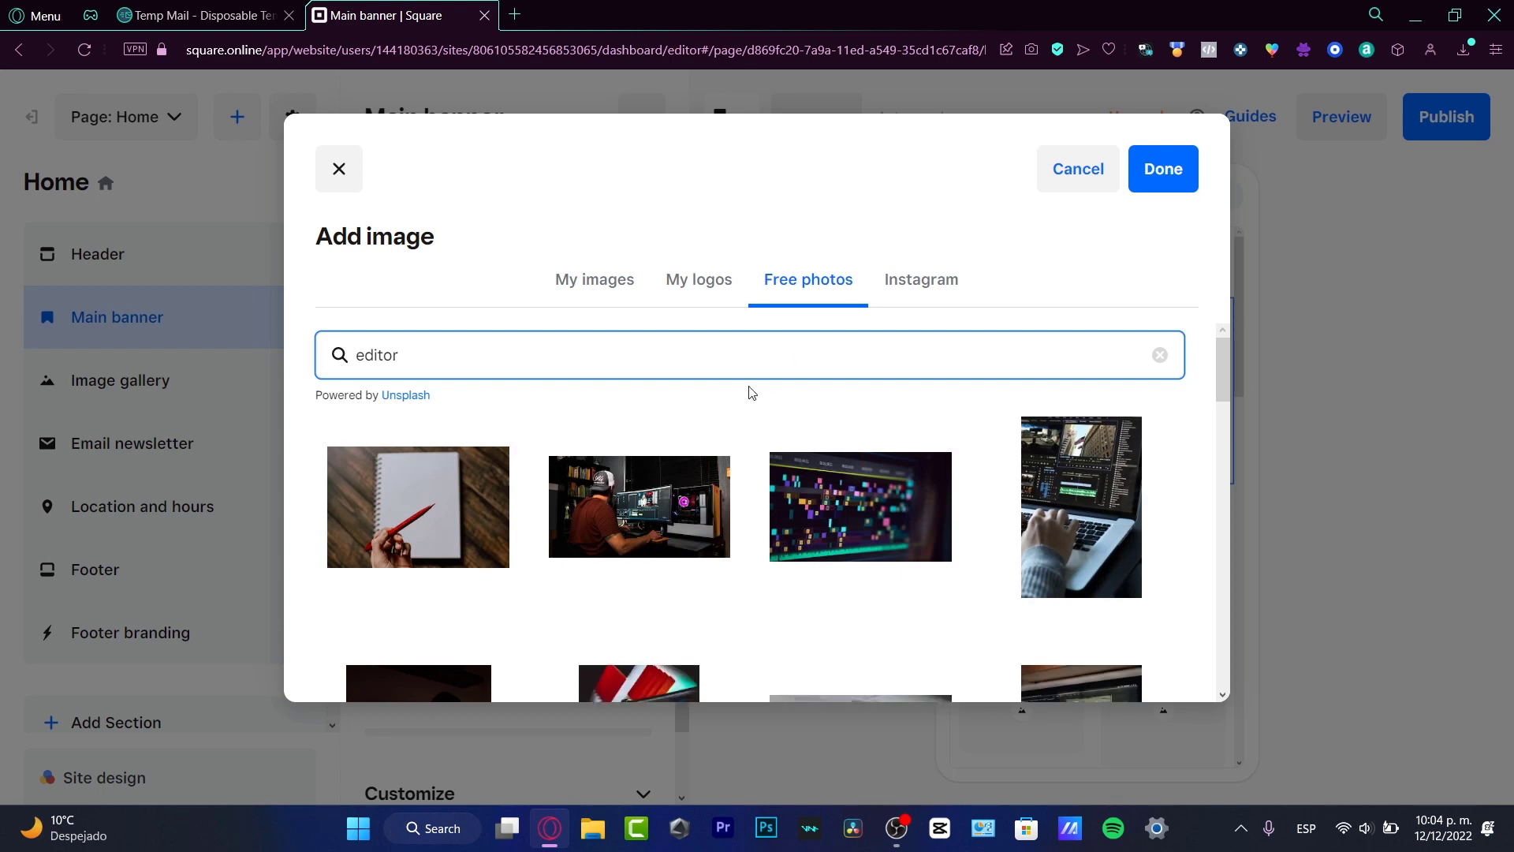
{"action": "left_click", "coordinate": [480, 533]}
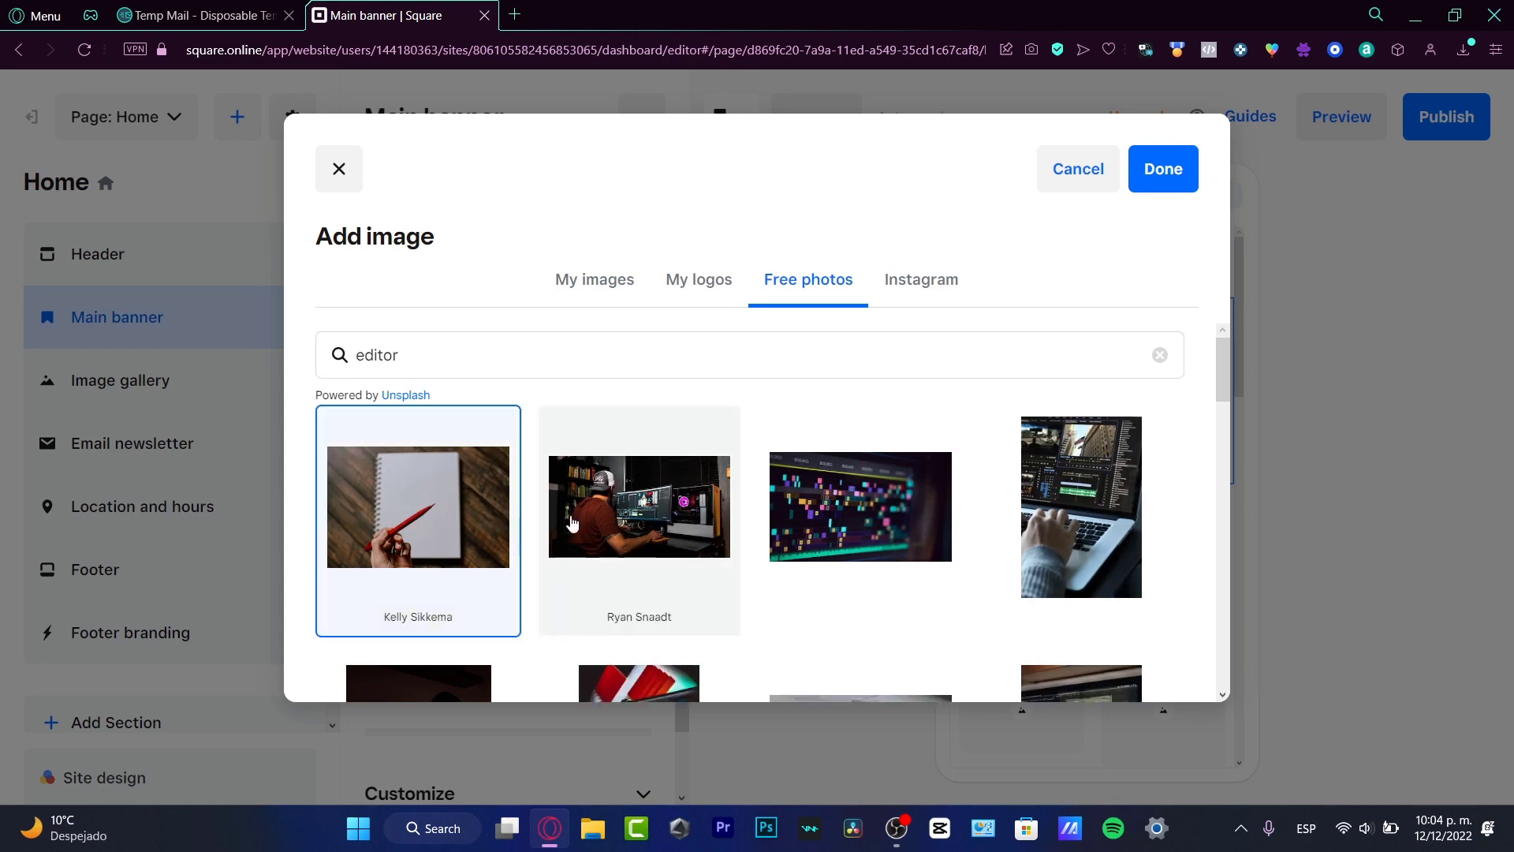
{"action": "left_click", "coordinate": [613, 511]}
{"action": "left_click", "coordinate": [460, 534]}
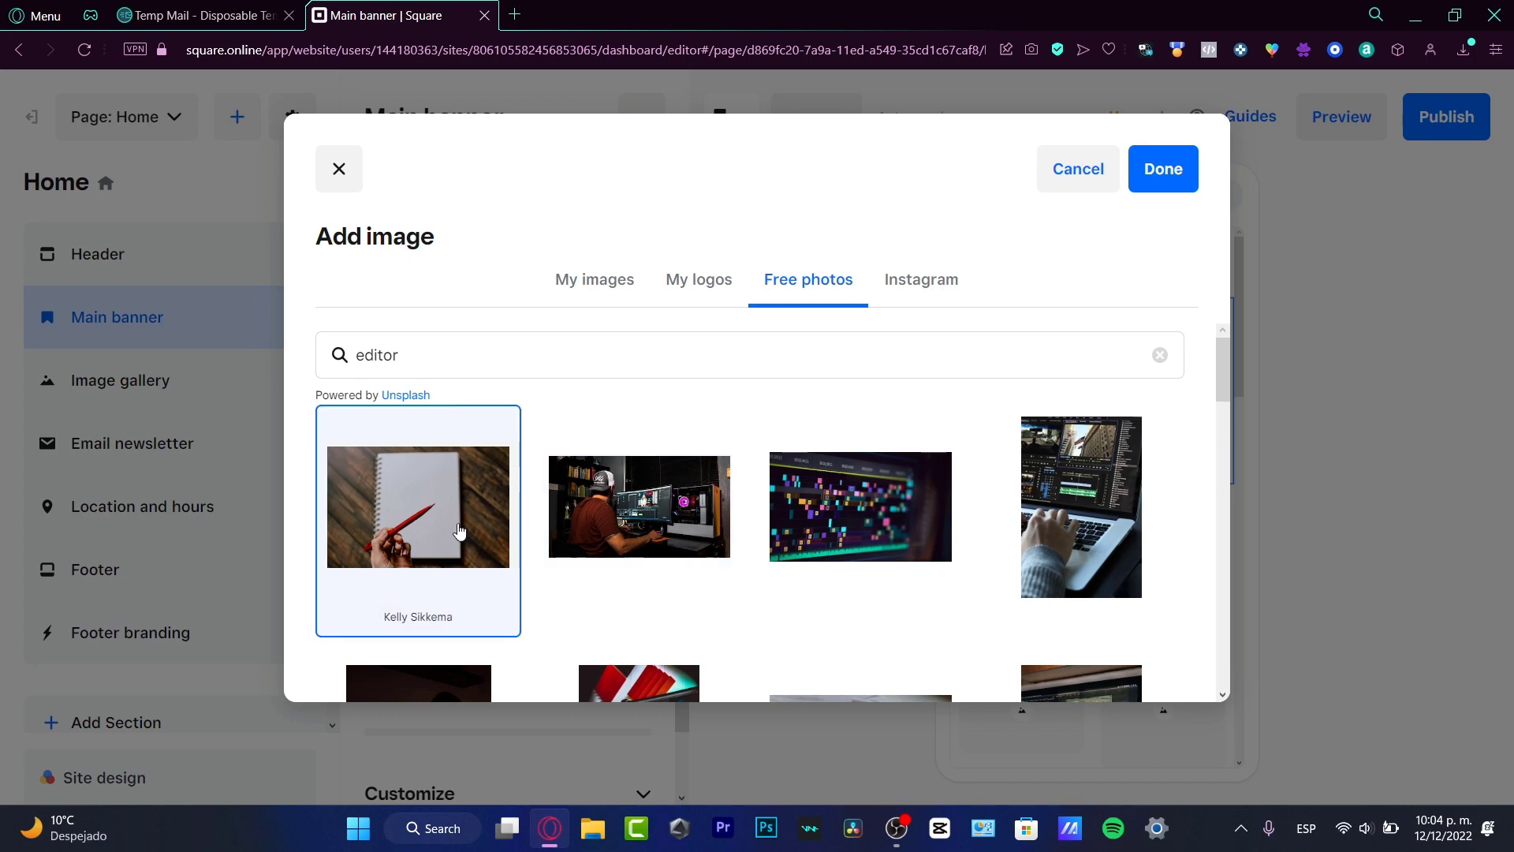
{"action": "left_click", "coordinate": [1139, 192]}
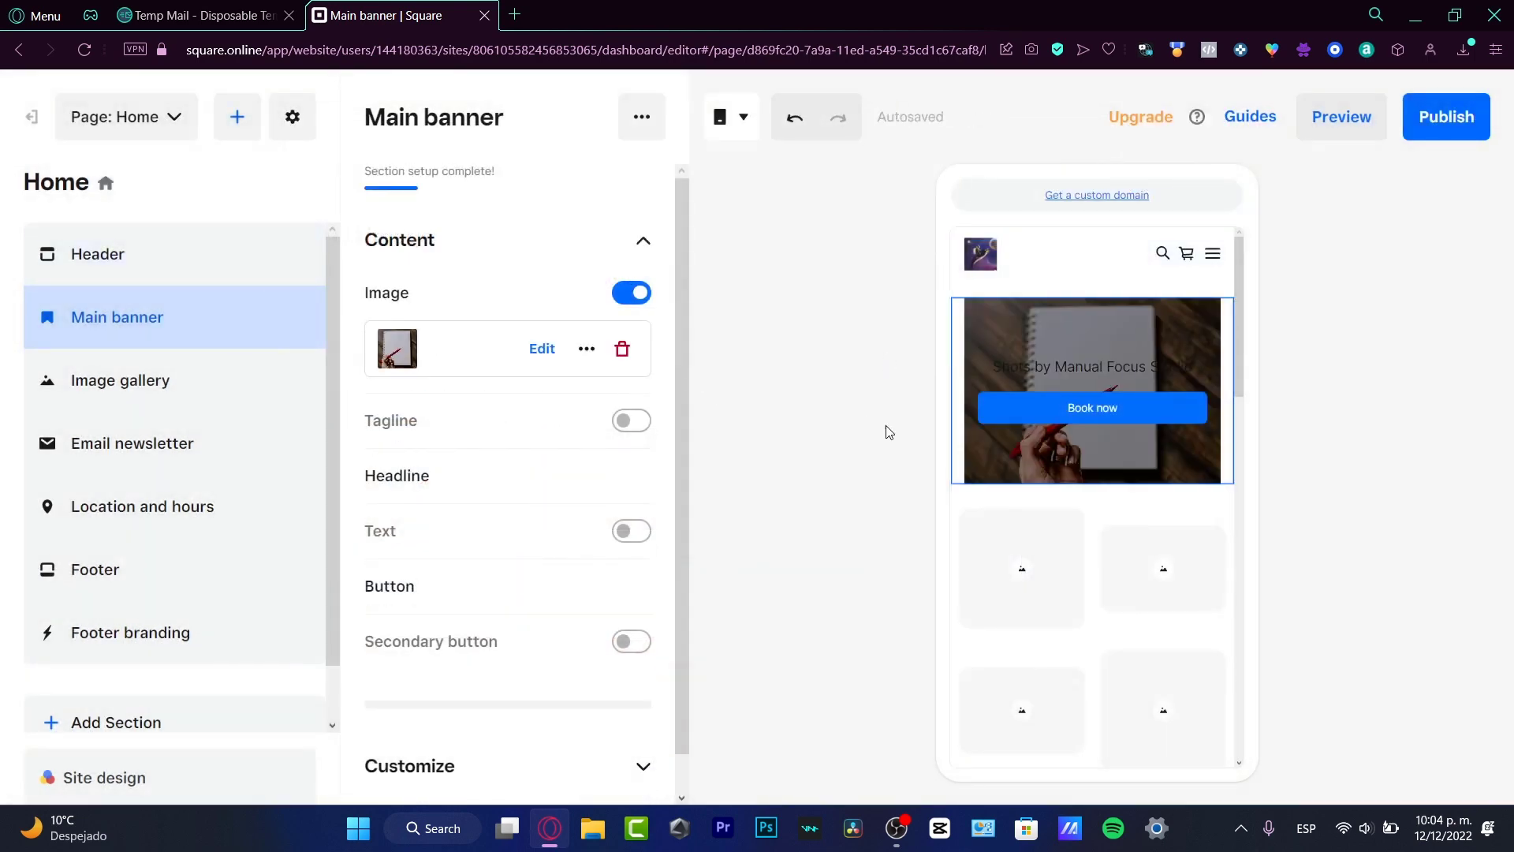
Replace the banner headline with 'Canva Geeks Free Consultant', leaving its text style unchanged.
{"action": "left_click", "coordinate": [1114, 377]}
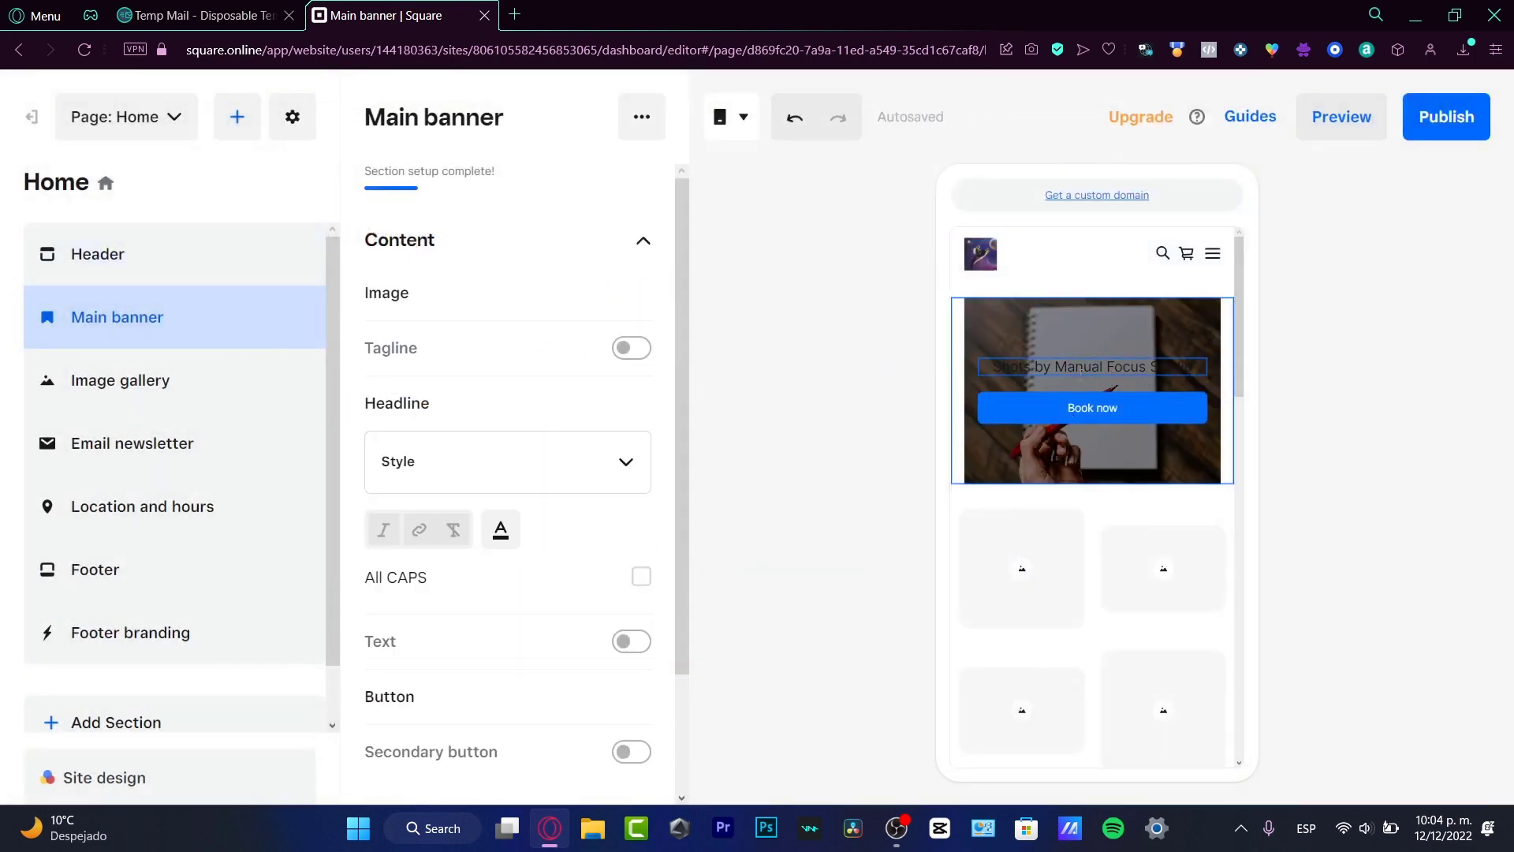
{"action": "triple_click", "coordinate": [1071, 365]}
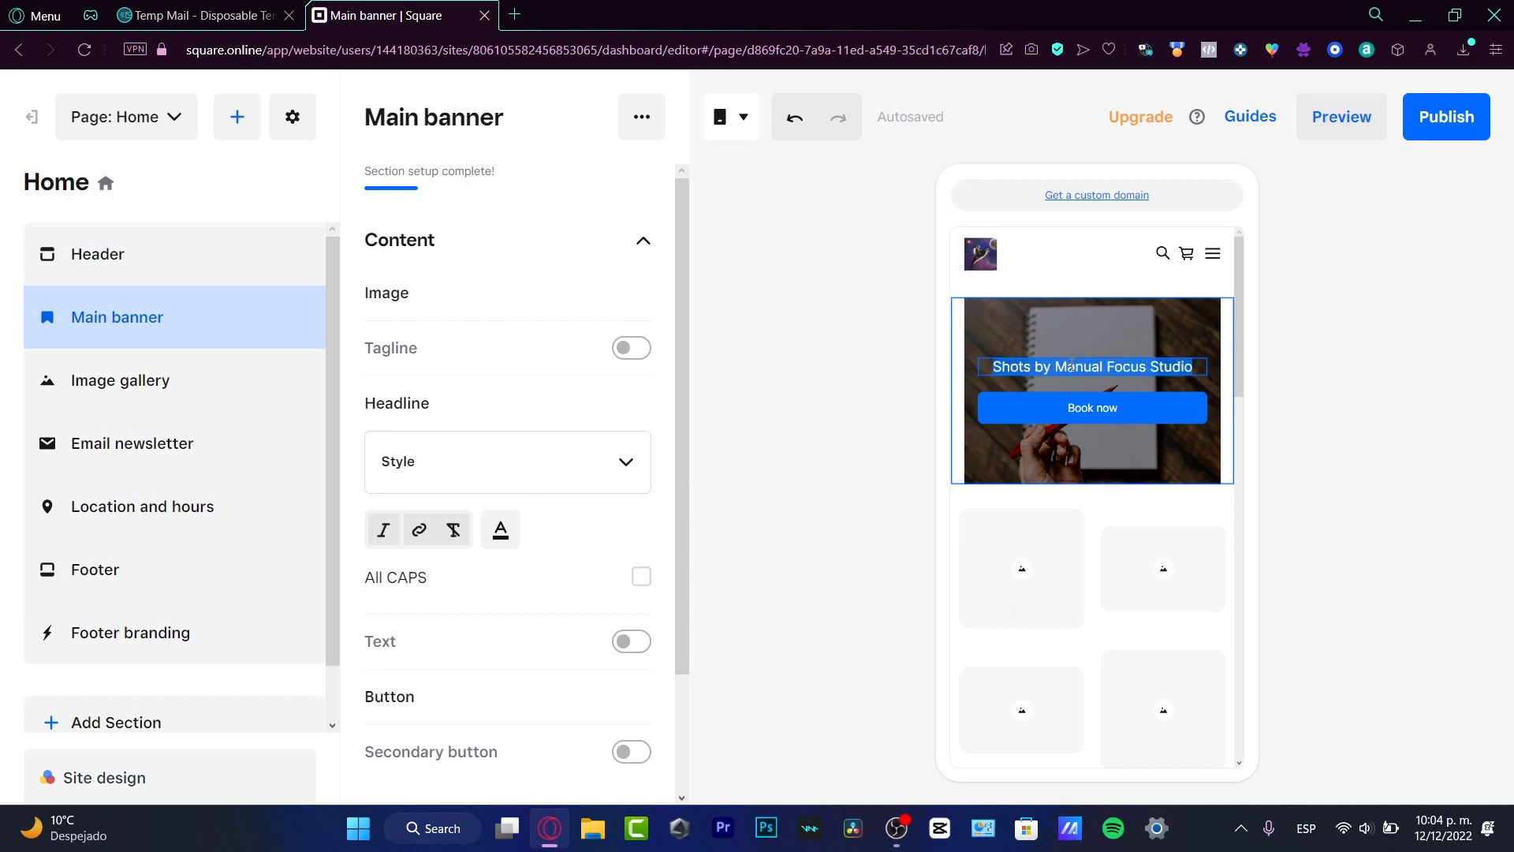
{"action": "type", "text": "Can"}
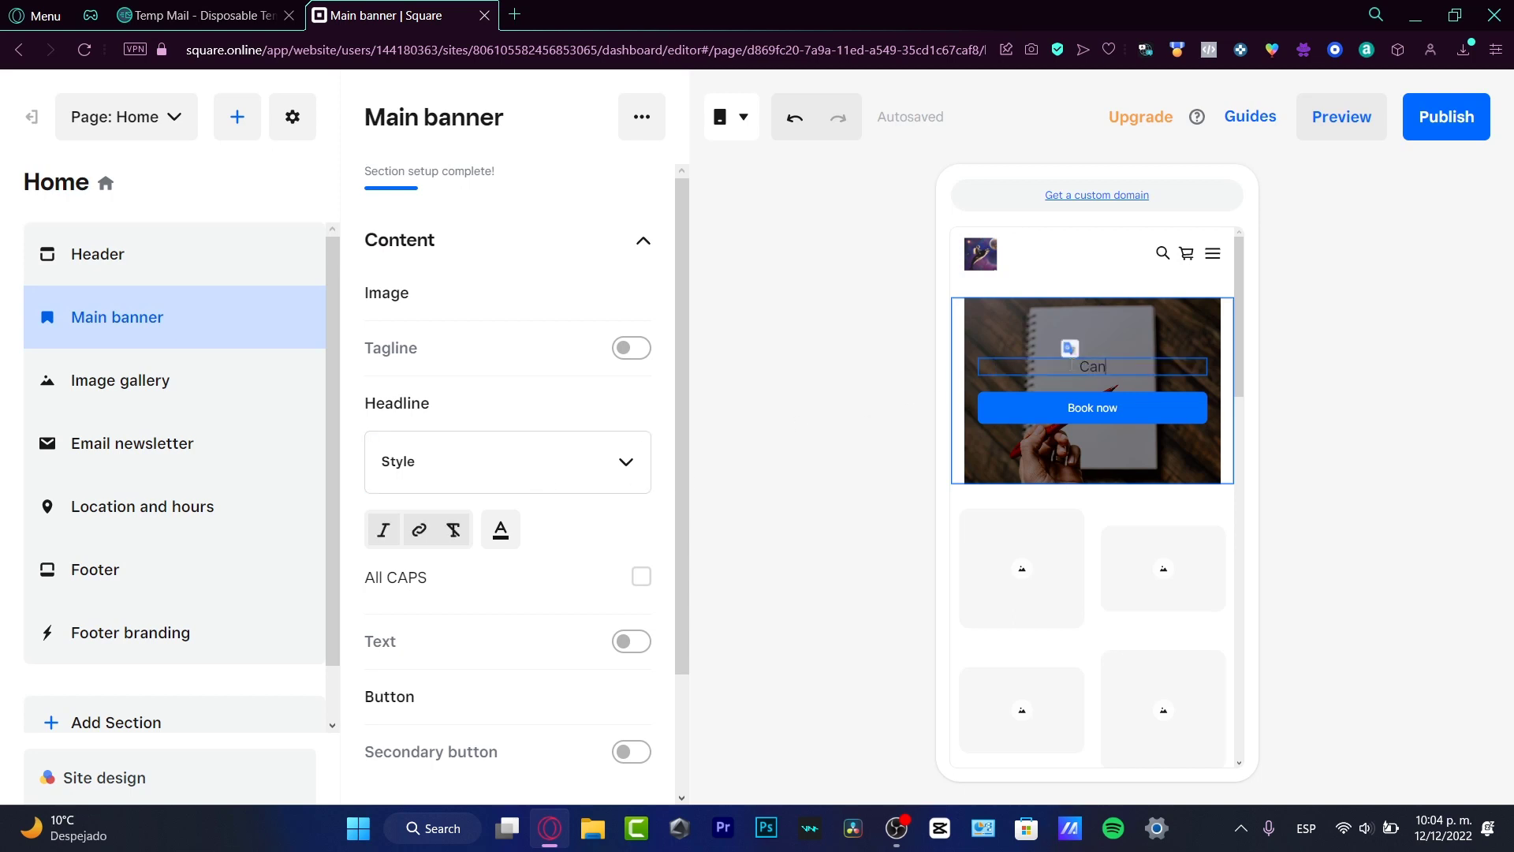
{"action": "type", "text": "va Geeks"}
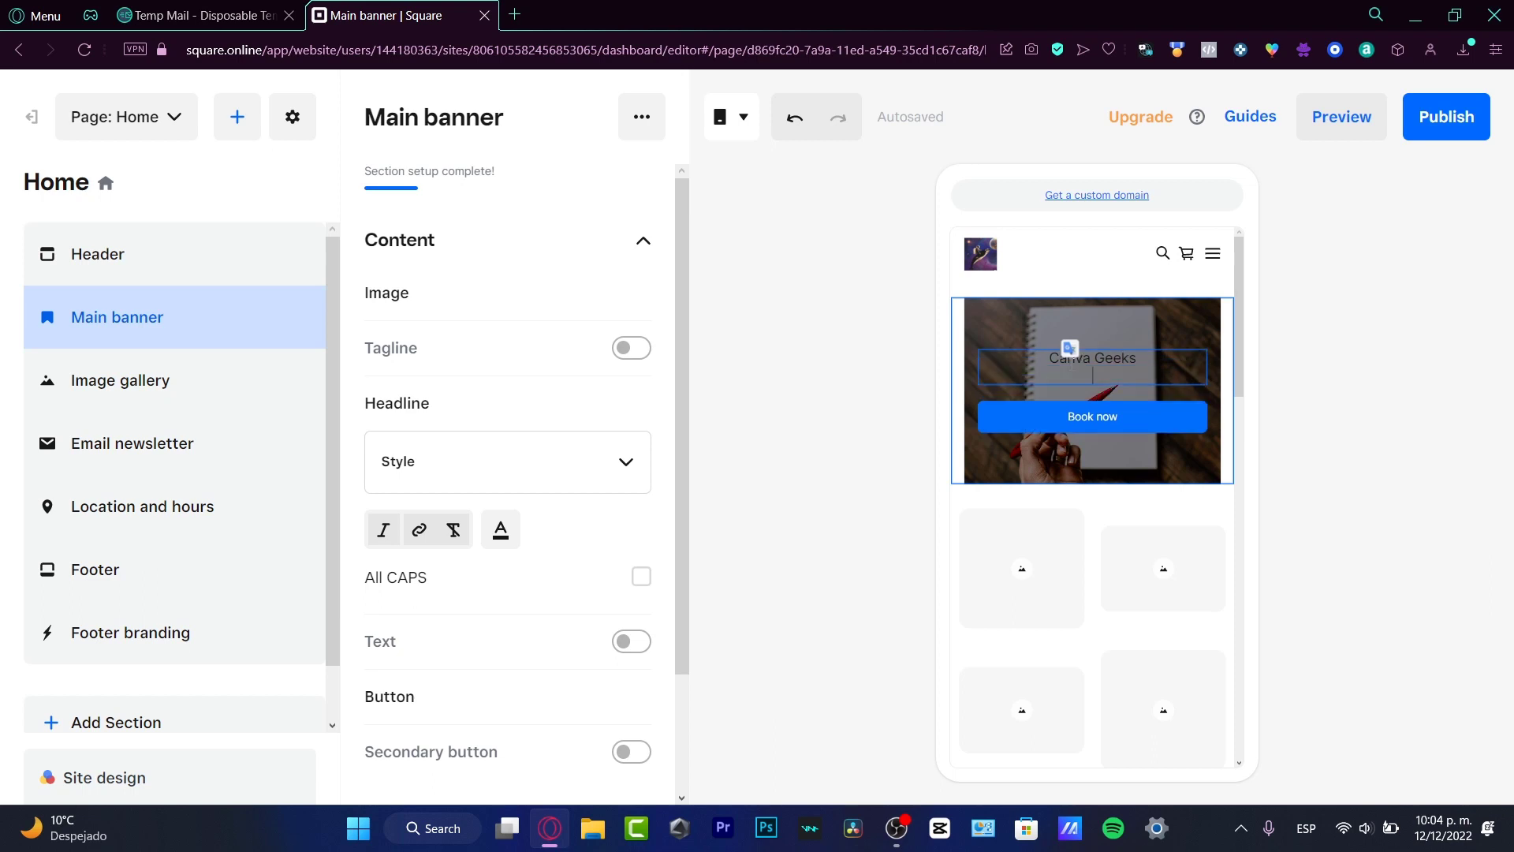
{"action": "type", "text": " FRe"}
{"action": "key", "text": "BackSpace"}
{"action": "type", "text": "Con"}
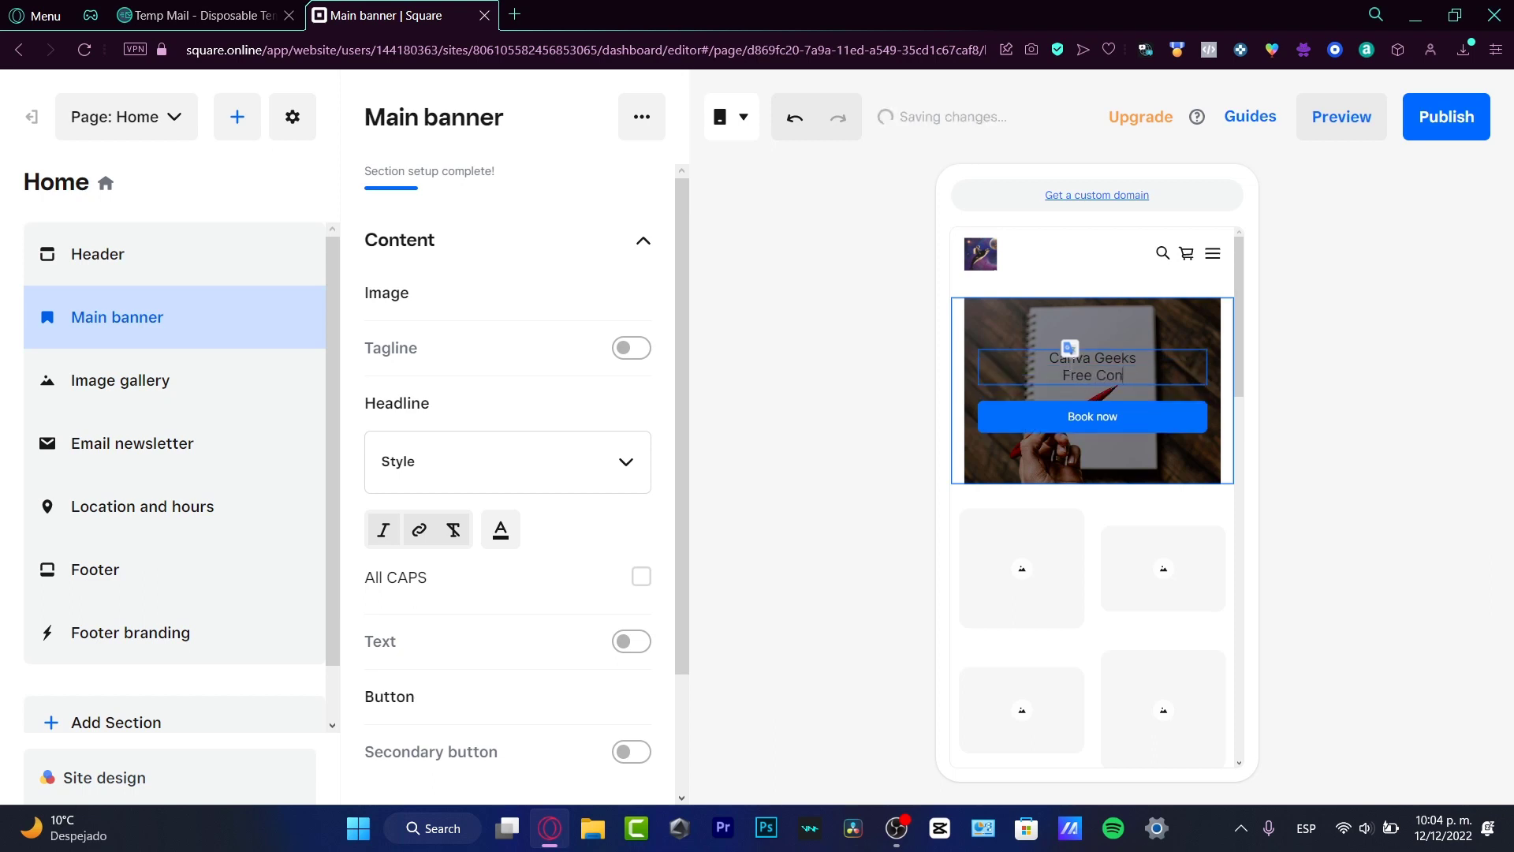
{"action": "type", "text": "sultant"}
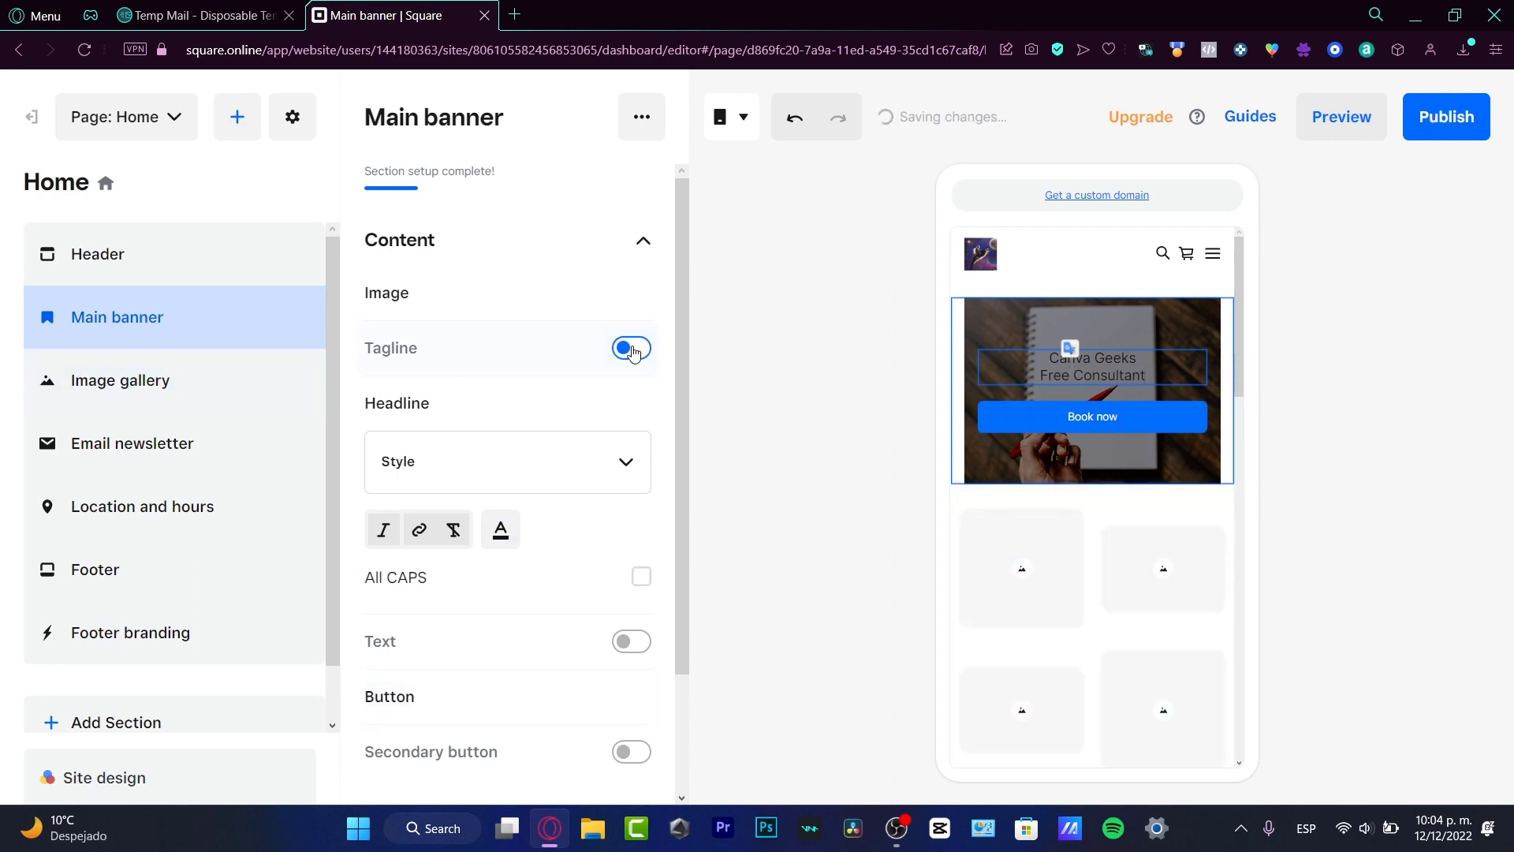
{"action": "left_click", "coordinate": [629, 462]}
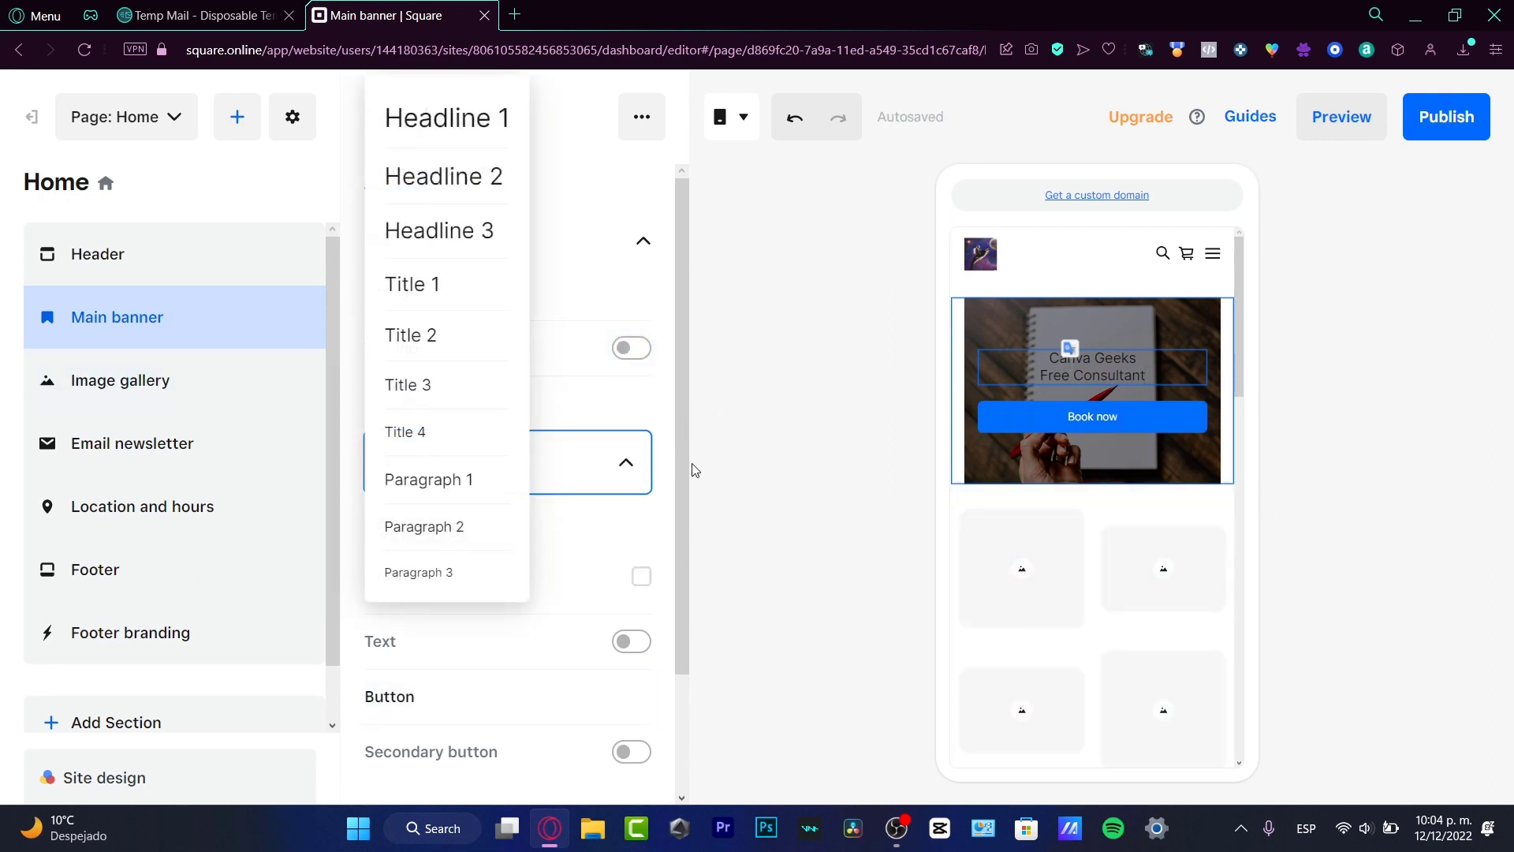
{"action": "left_click", "coordinate": [642, 525]}
{"action": "scroll", "coordinate": [669, 519], "scroll_direction": "down", "scroll_amount": 2}
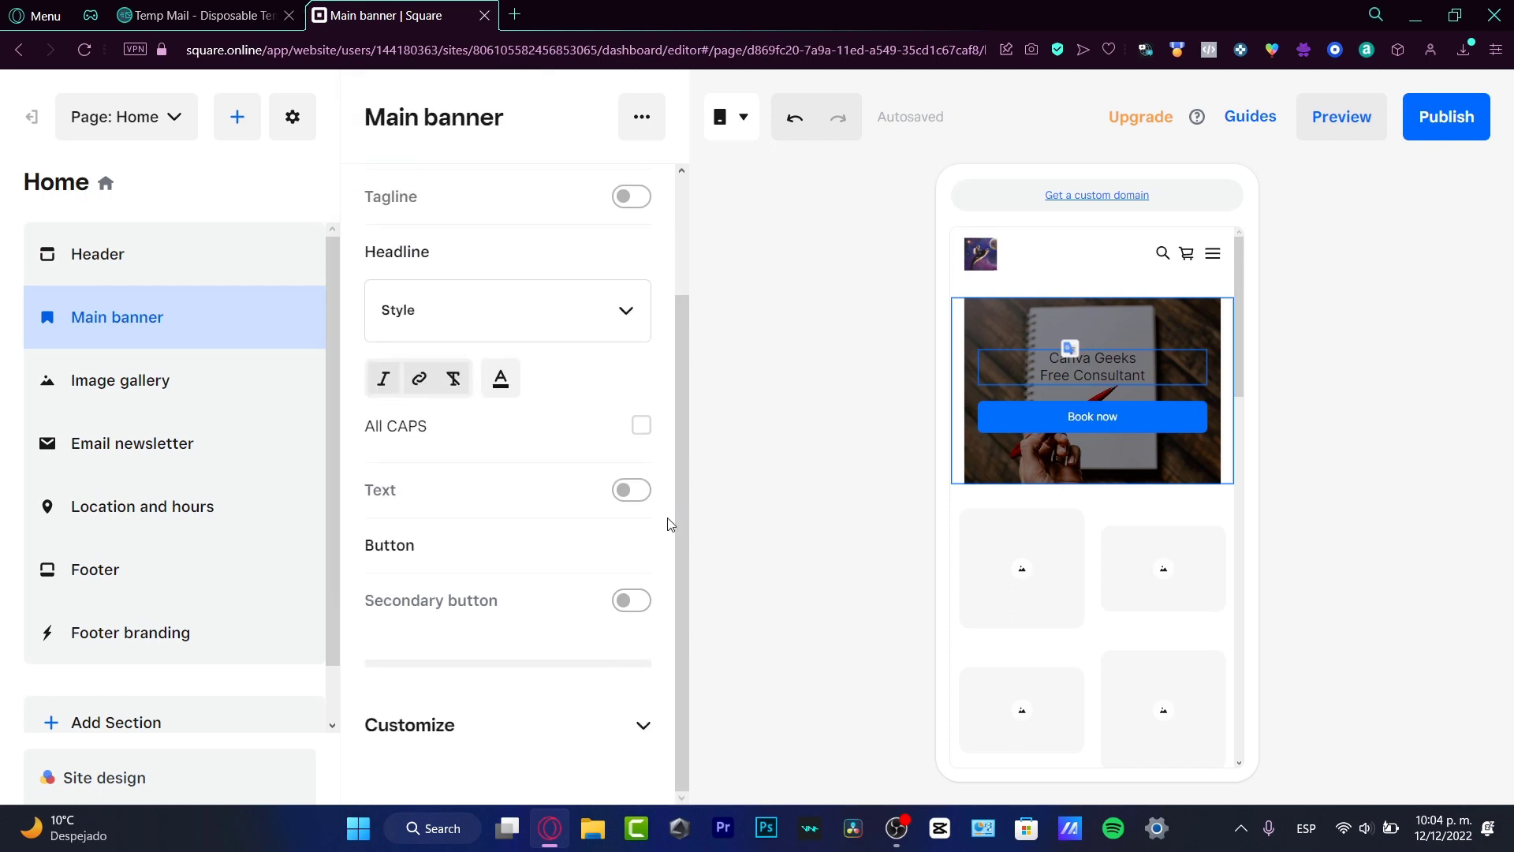
{"action": "scroll", "coordinate": [669, 524], "scroll_direction": "up", "scroll_amount": 2}
{"action": "scroll", "coordinate": [594, 642], "scroll_direction": "down", "scroll_amount": 2}
Apply the dark colour style to the main banner so its headline turns white.
{"action": "left_click", "coordinate": [547, 734]}
{"action": "left_click", "coordinate": [434, 686]}
{"action": "scroll", "coordinate": [584, 439], "scroll_direction": "down", "scroll_amount": 4}
{"action": "scroll", "coordinate": [566, 502], "scroll_direction": "down", "scroll_amount": 1}
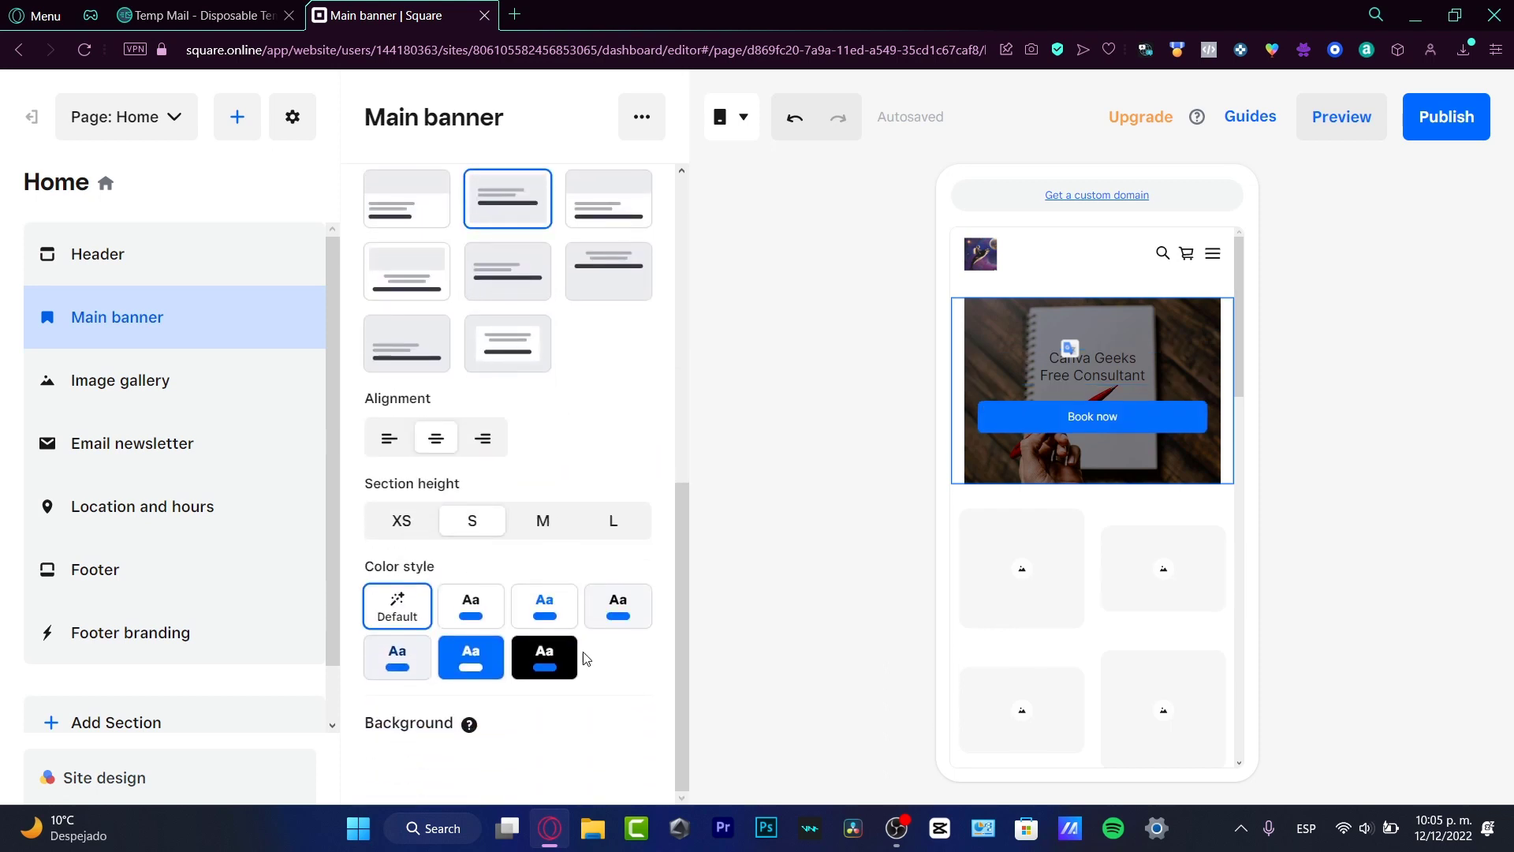
{"action": "left_click", "coordinate": [552, 662]}
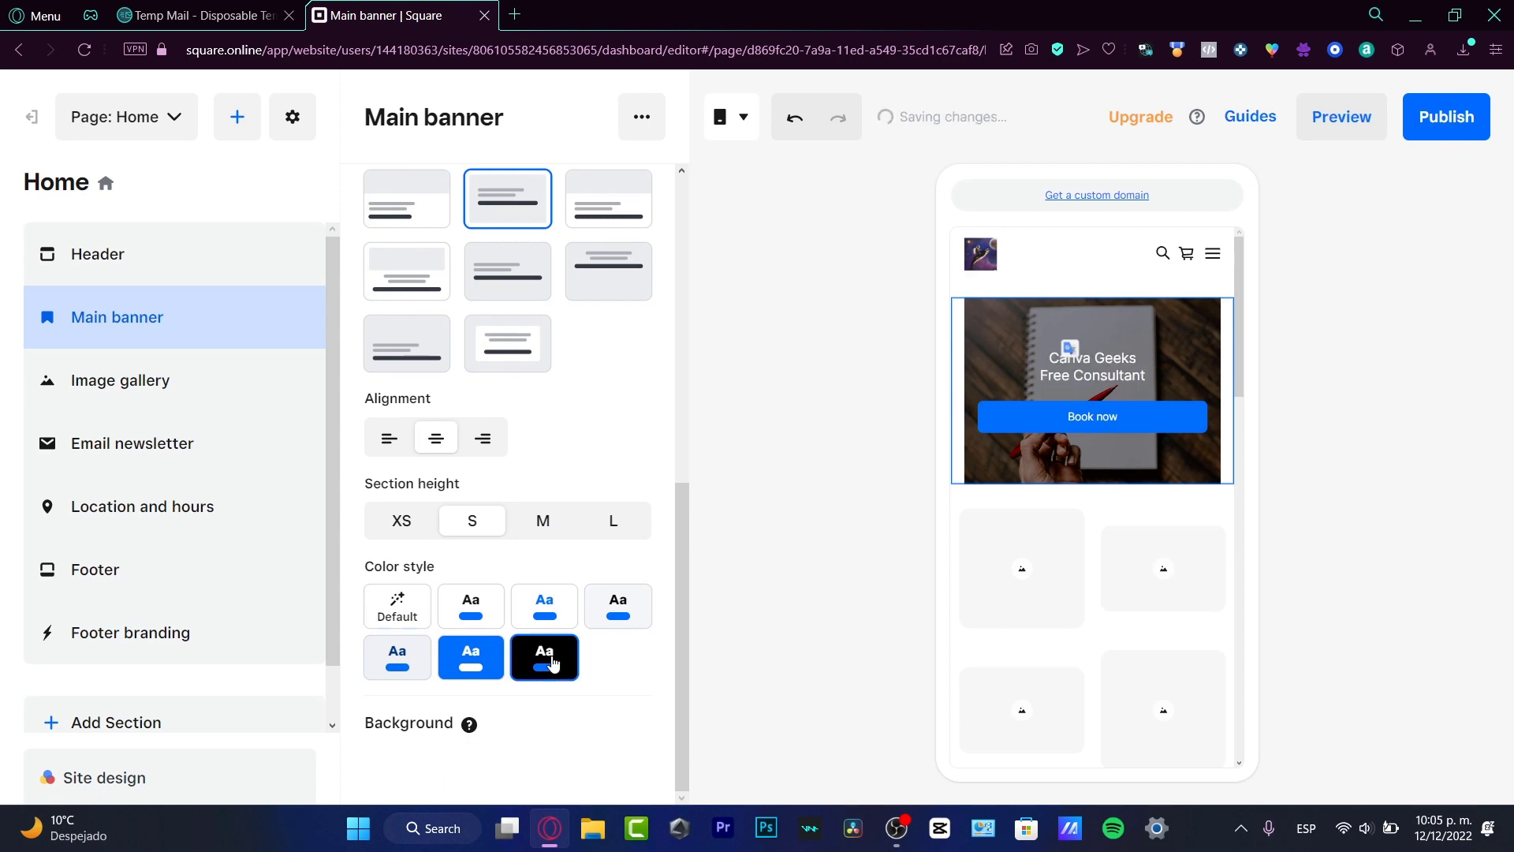
Set the banner background to a custom colour, light blue-grey #EFF2F5.
{"action": "left_click", "coordinate": [552, 725]}
{"action": "scroll", "coordinate": [673, 687], "scroll_direction": "down", "scroll_amount": 1}
{"action": "left_click", "coordinate": [596, 724]}
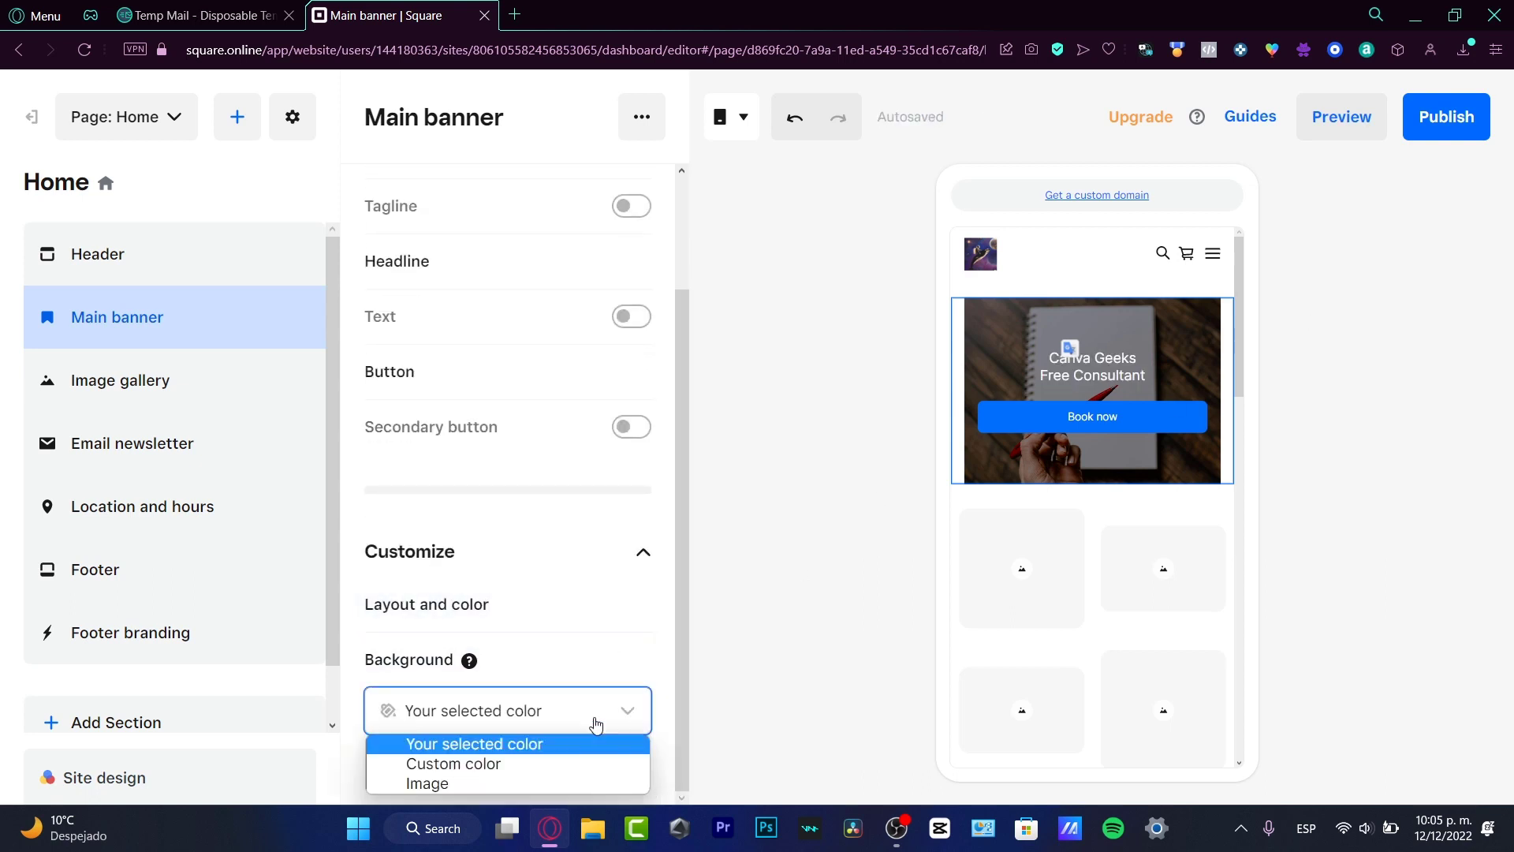
{"action": "left_click", "coordinate": [592, 773]}
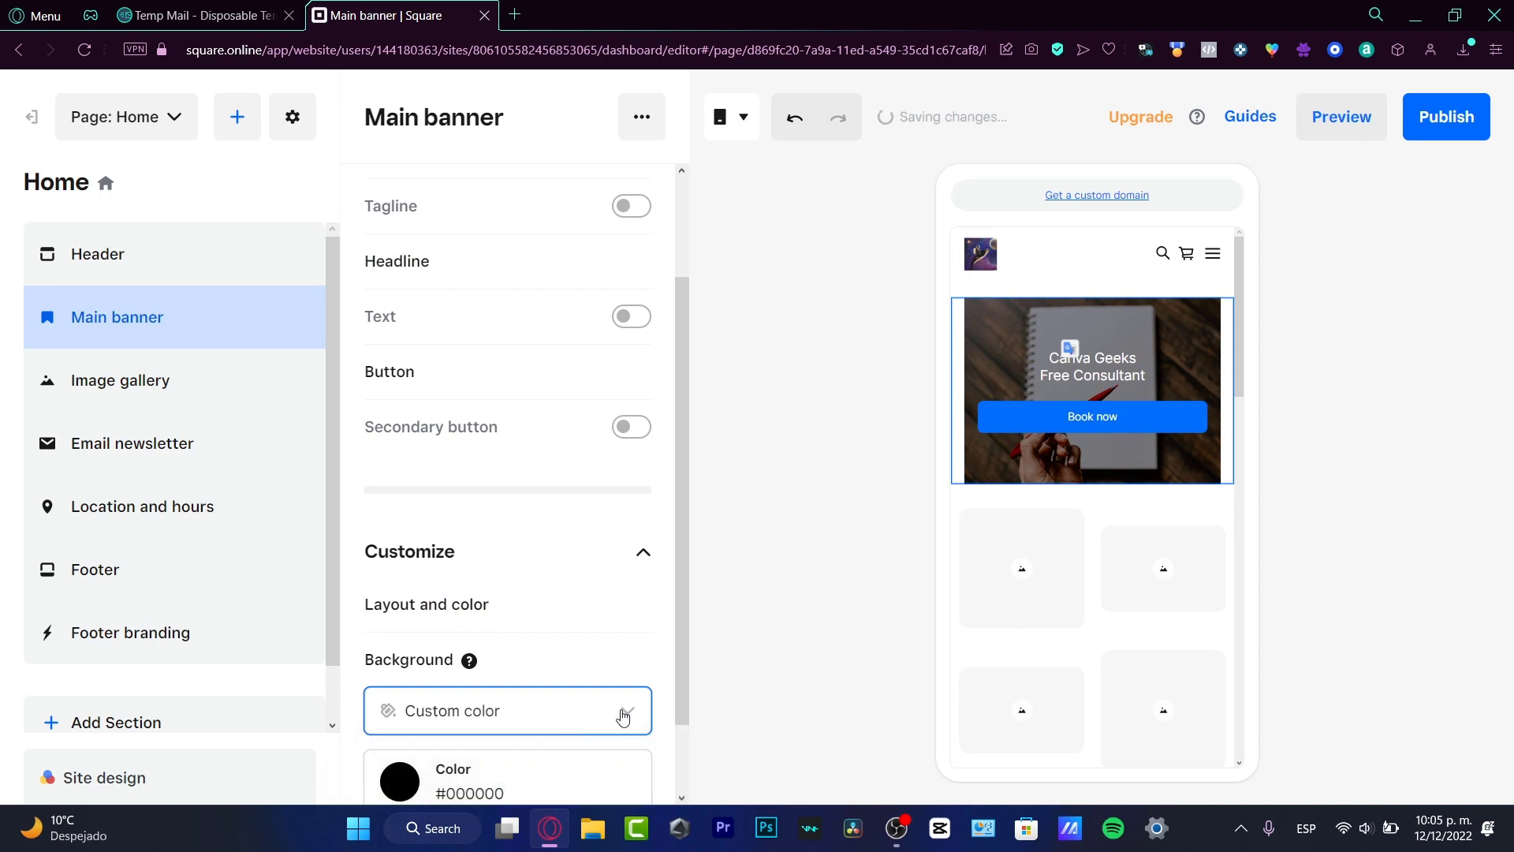
{"action": "scroll", "coordinate": [623, 631], "scroll_direction": "down", "scroll_amount": 1}
{"action": "left_click", "coordinate": [566, 715]}
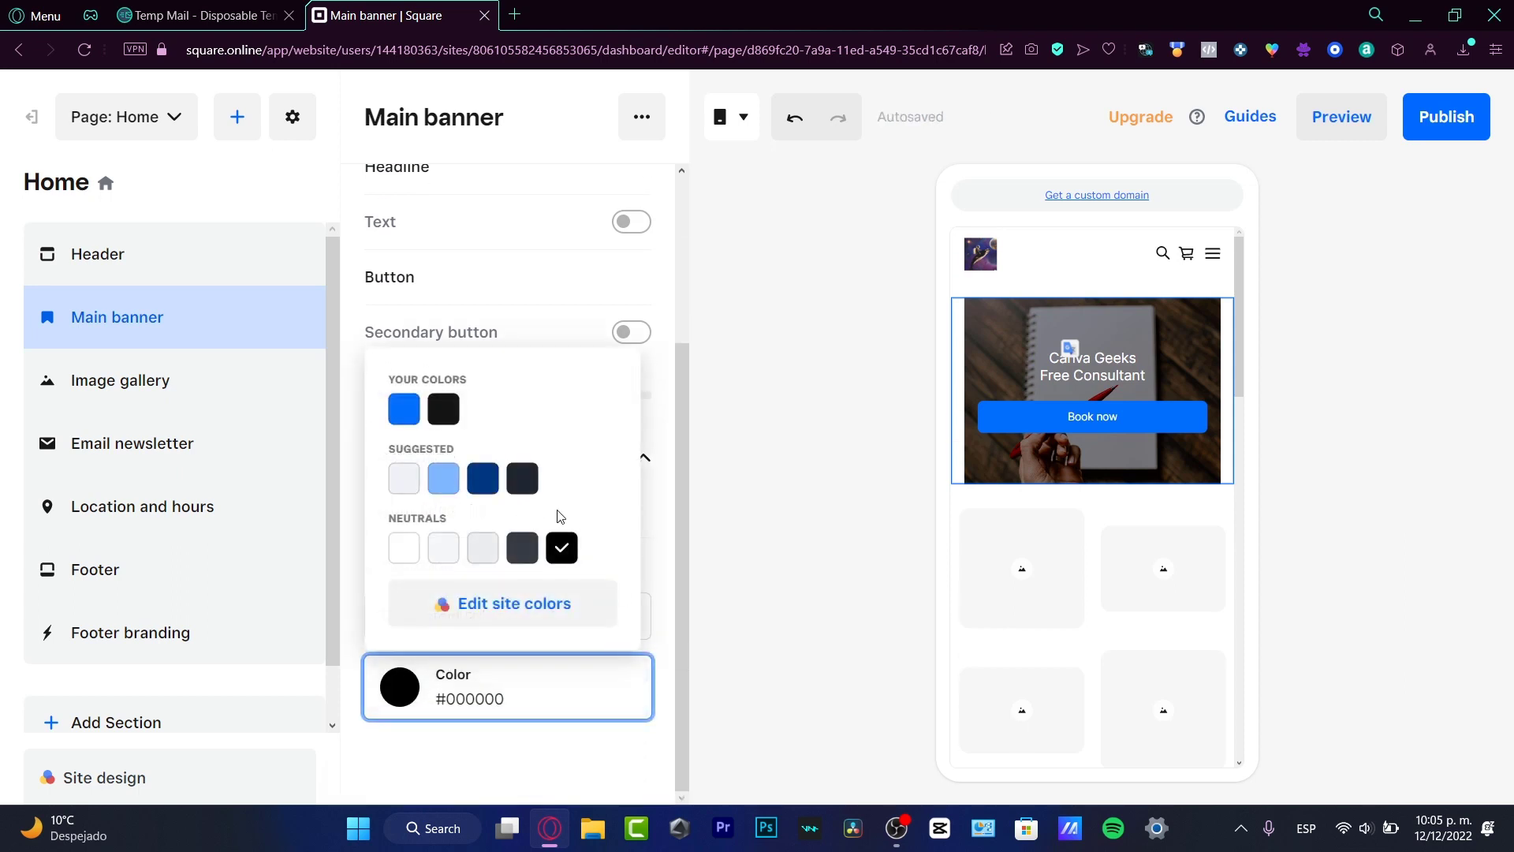
{"action": "left_click", "coordinate": [454, 561]}
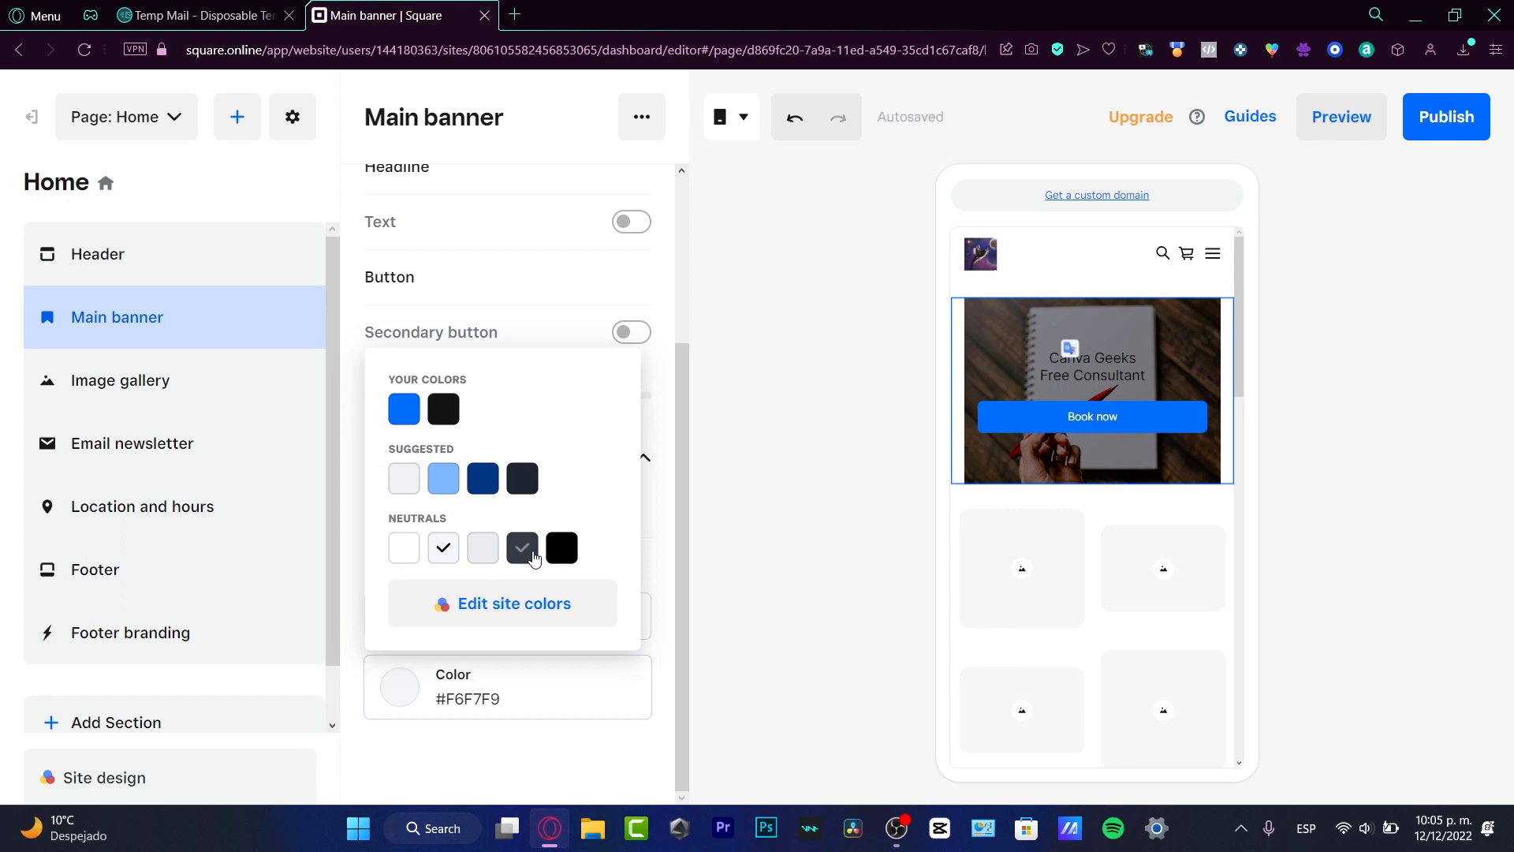
{"action": "left_click", "coordinate": [534, 561]}
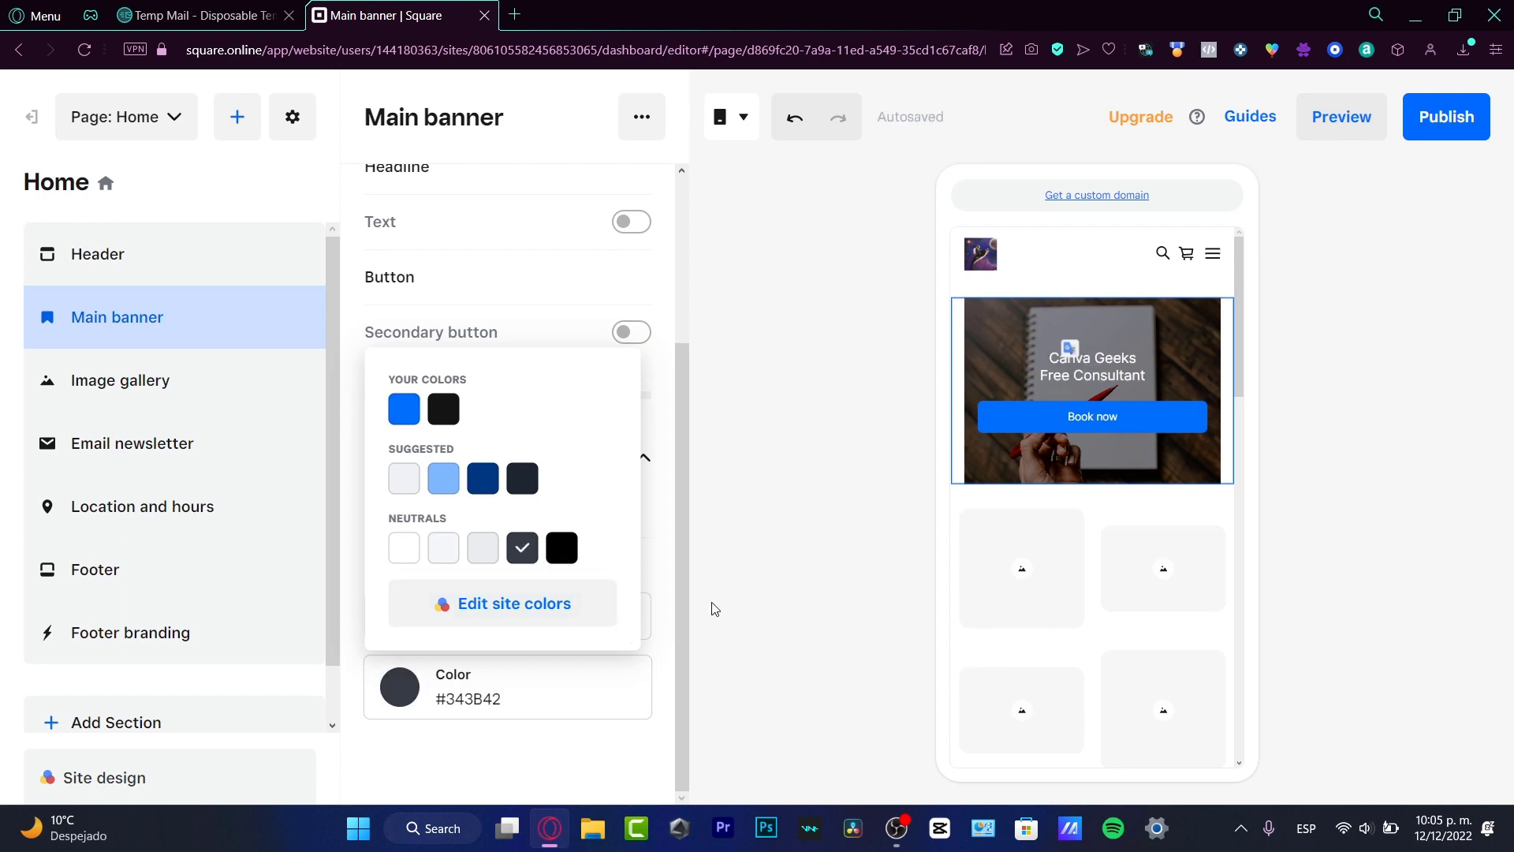
{"action": "left_click", "coordinate": [479, 567]}
{"action": "left_click", "coordinate": [442, 563]}
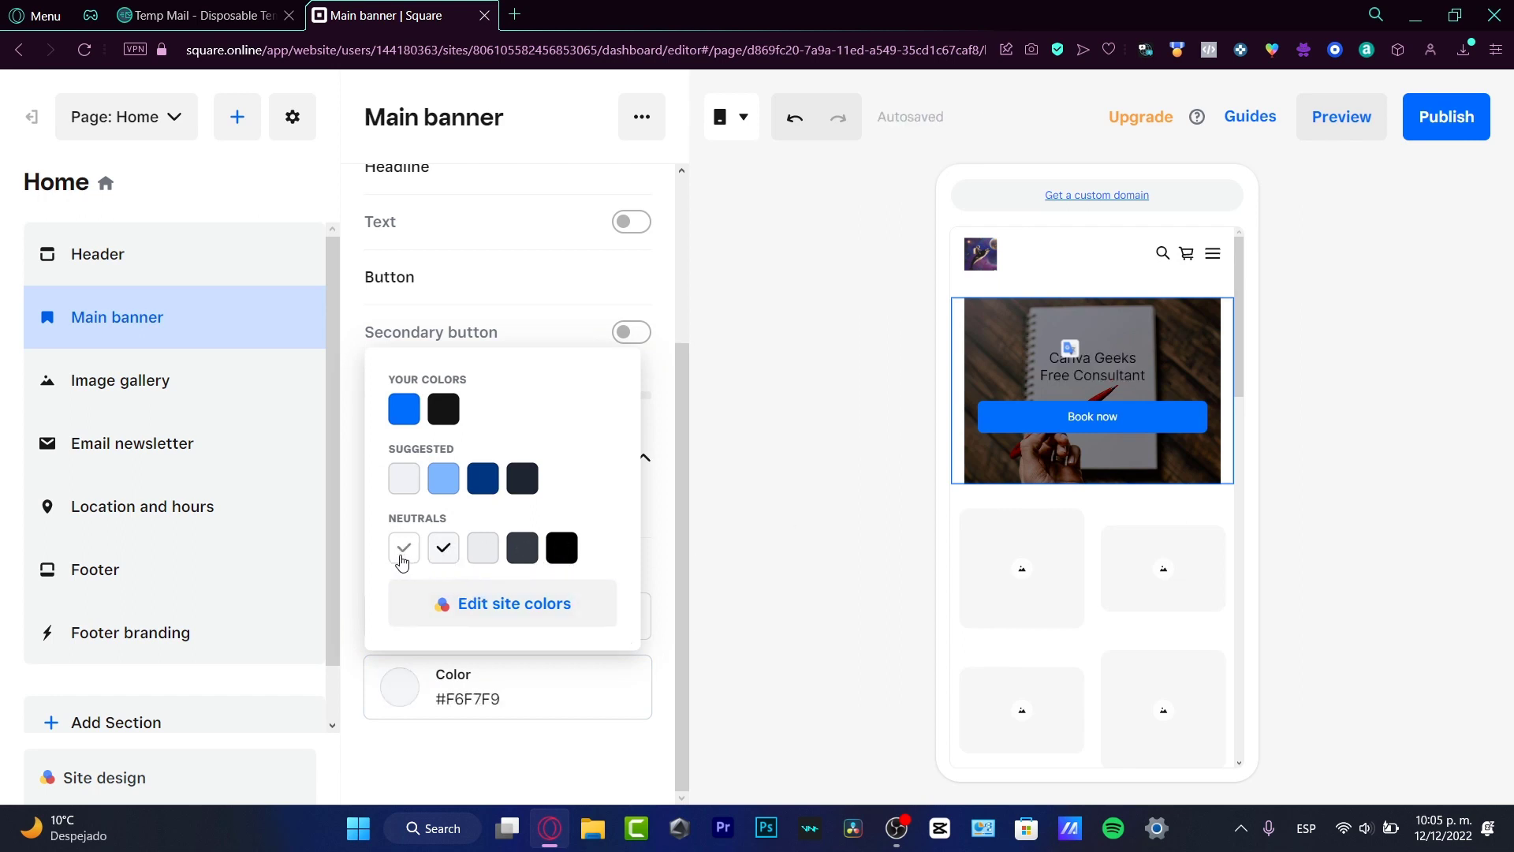
{"action": "left_click", "coordinate": [403, 556]}
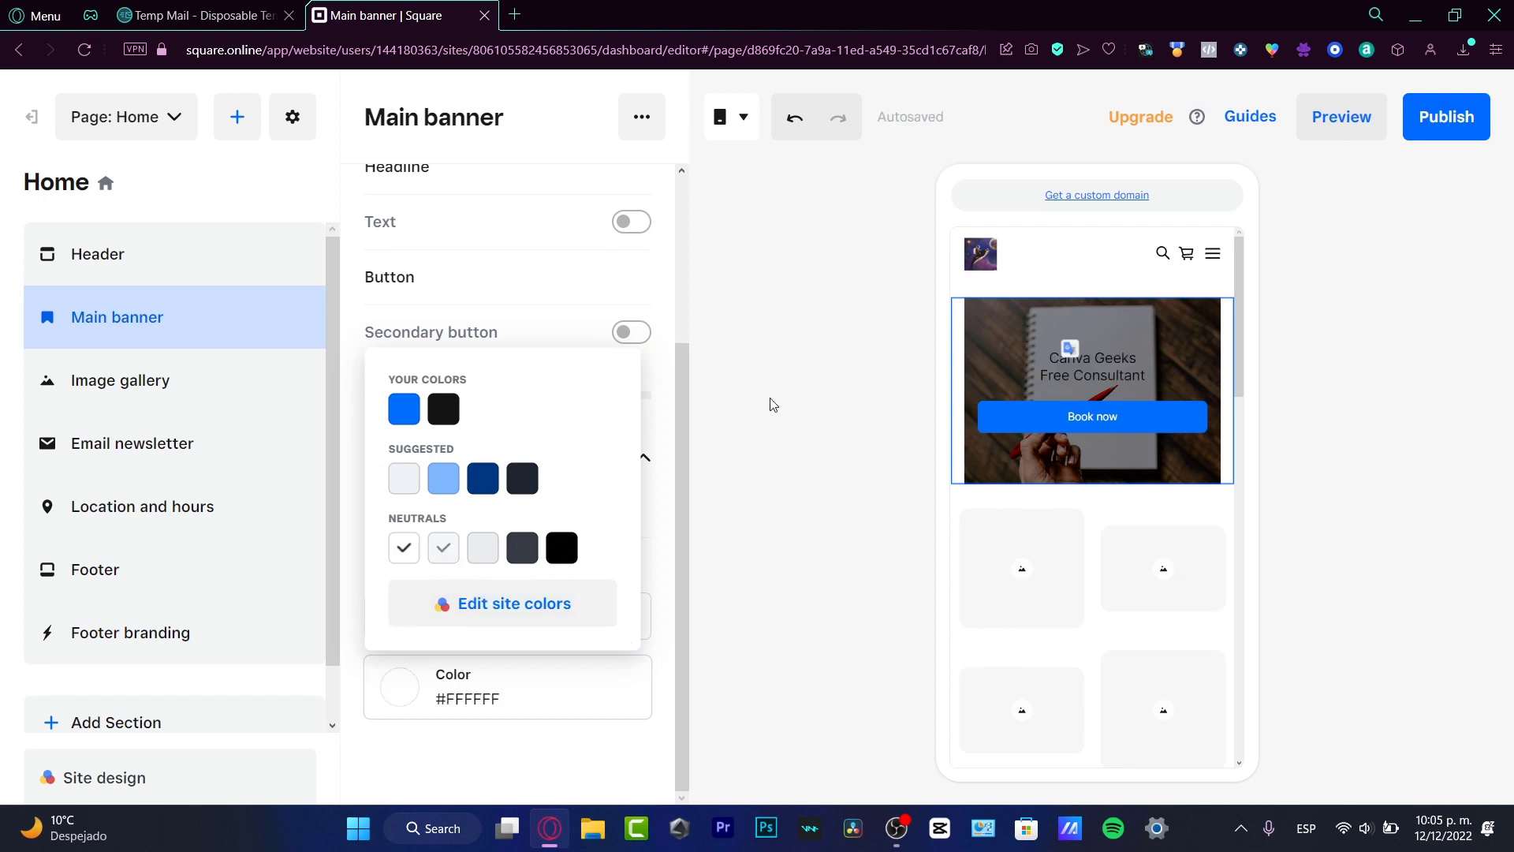
{"action": "left_click", "coordinate": [417, 488]}
{"action": "left_click", "coordinate": [704, 530]}
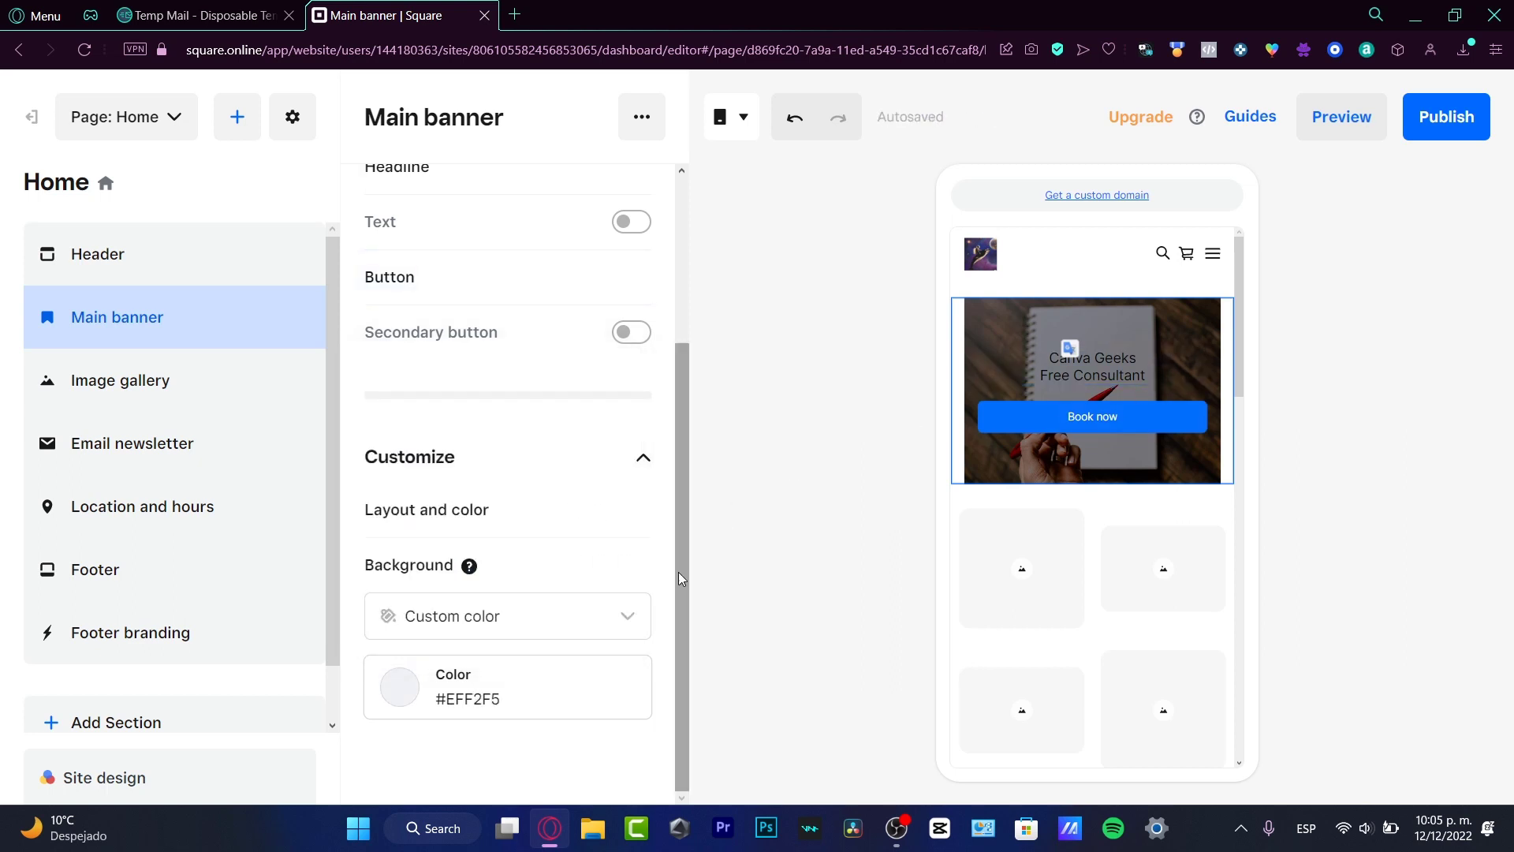
{"action": "scroll", "coordinate": [678, 578], "scroll_direction": "up", "scroll_amount": 3}
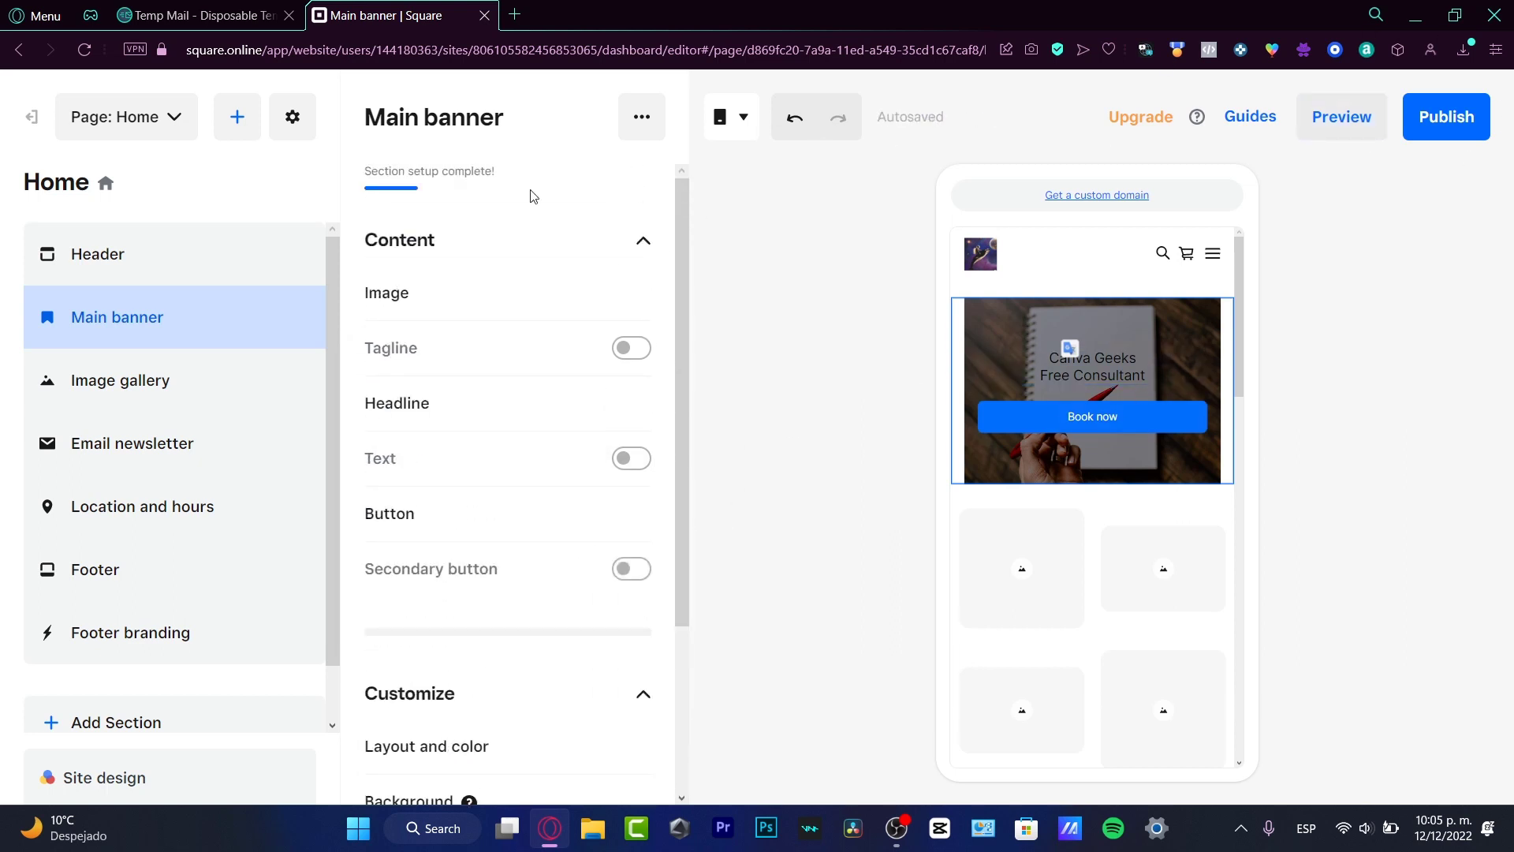
Add three editing-themed free photos, including Messy Timeline and Working Hard (pt. 2), to the gallery.
{"action": "left_click", "coordinate": [138, 382]}
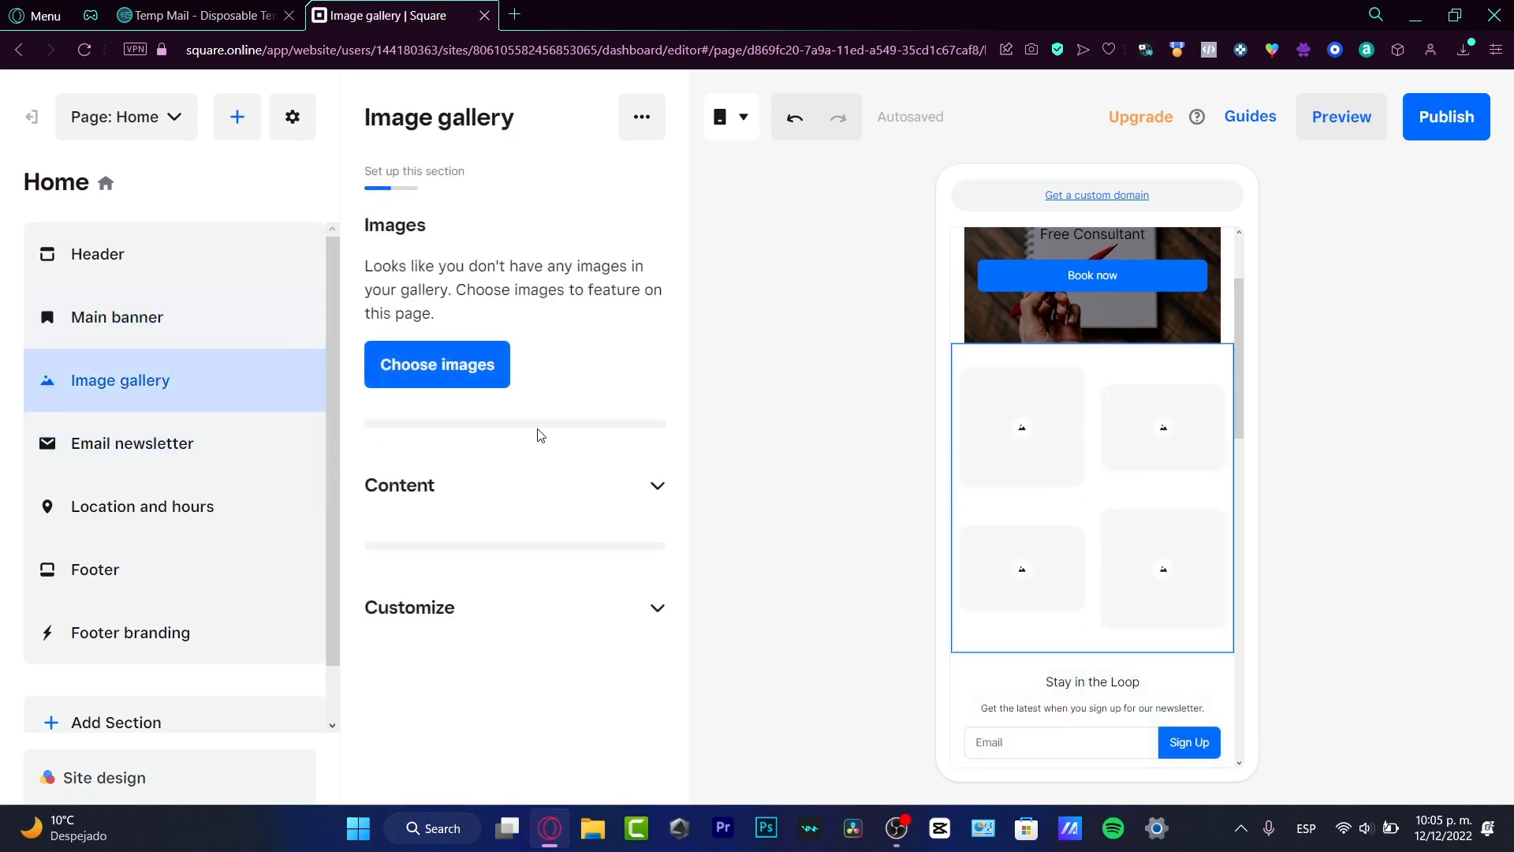
{"action": "left_click", "coordinate": [437, 364]}
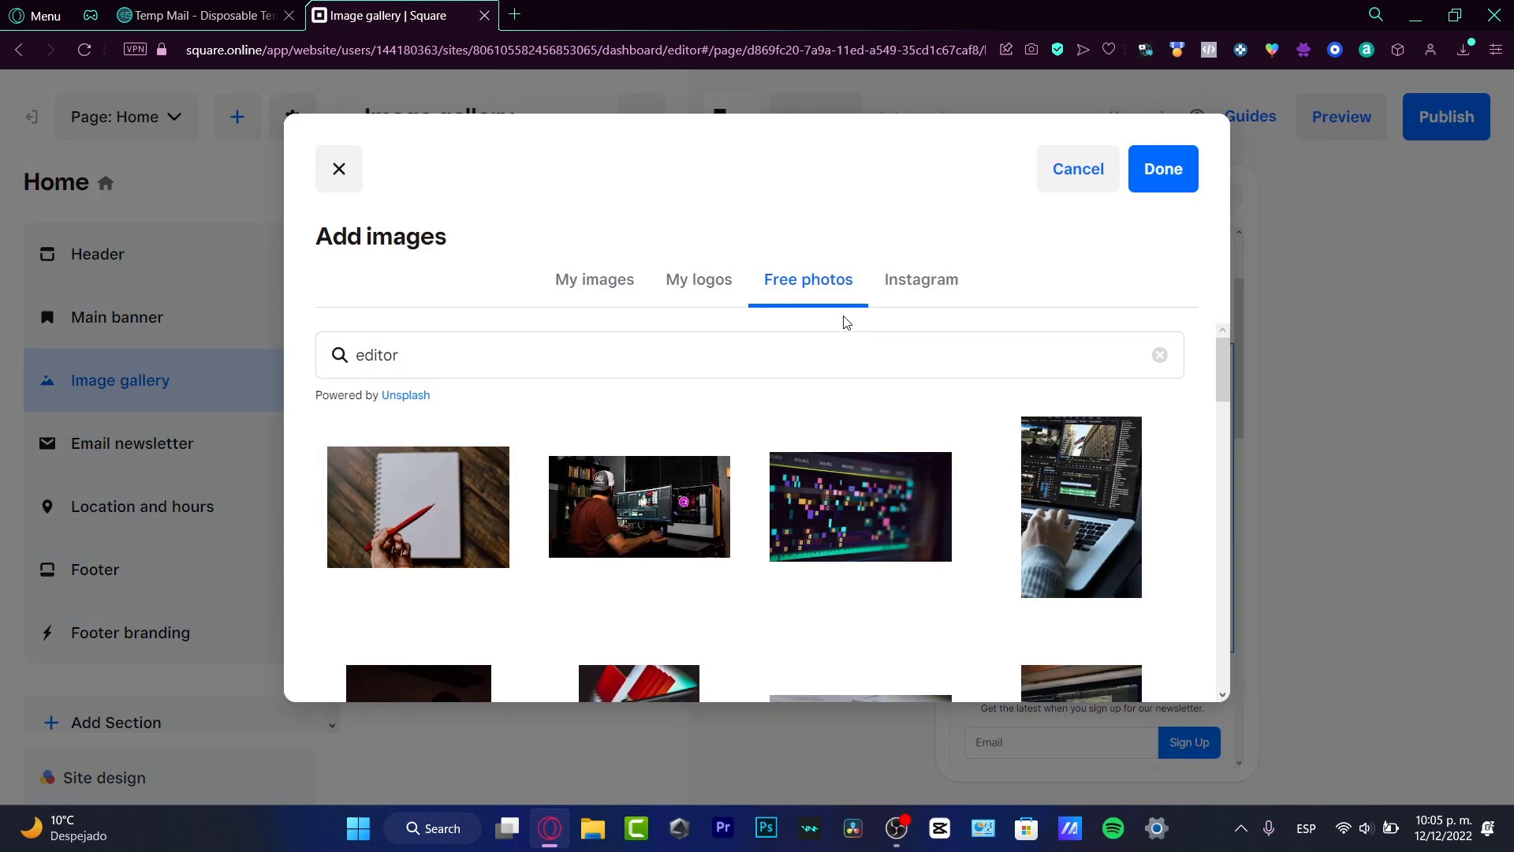
{"action": "left_click", "coordinate": [635, 494]}
{"action": "left_click", "coordinate": [804, 514]}
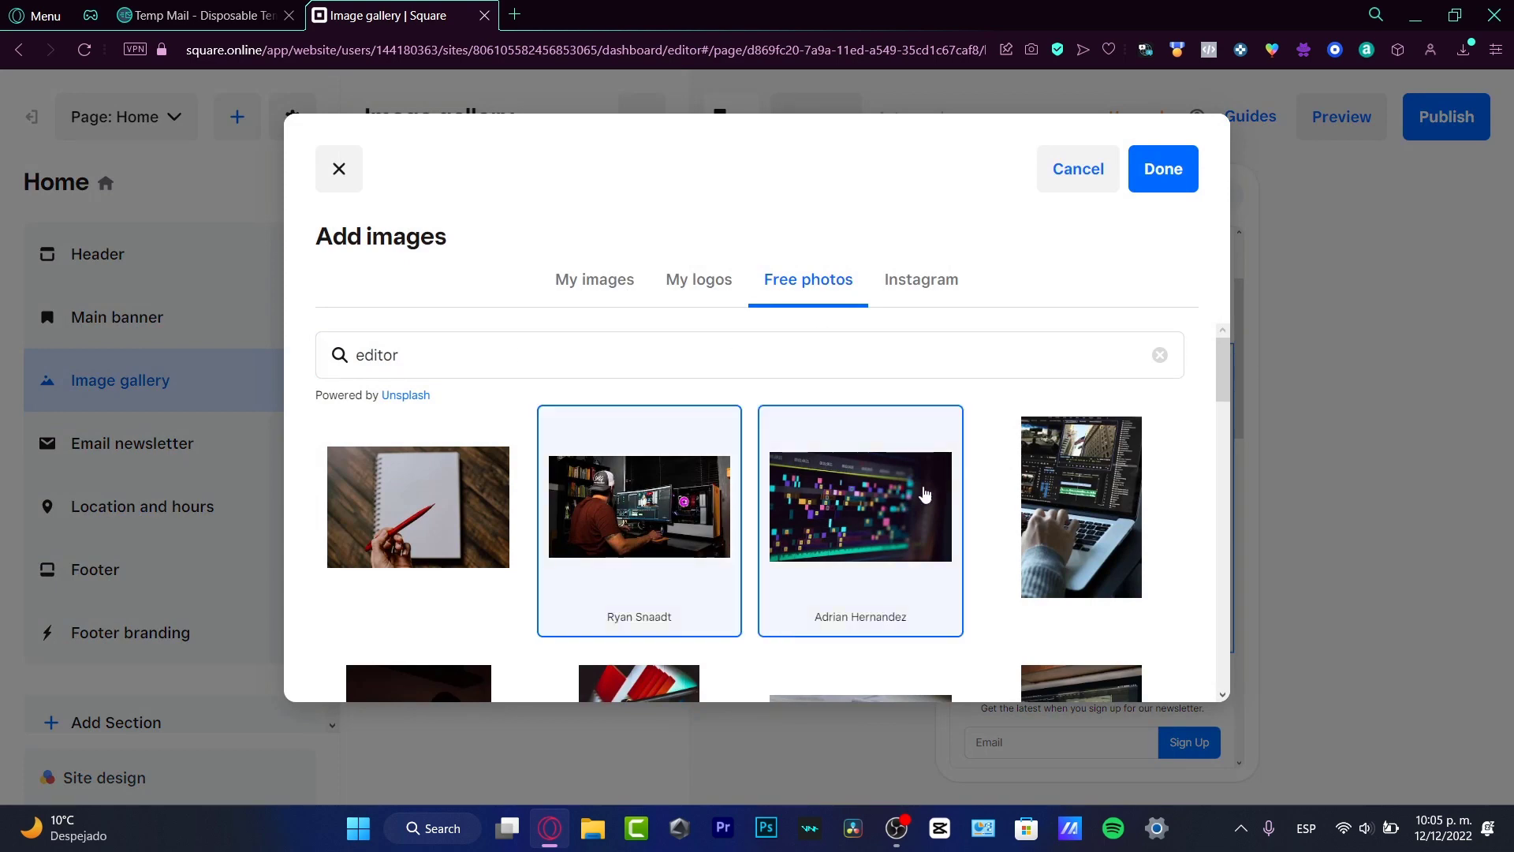
{"action": "left_click", "coordinate": [1066, 530]}
{"action": "left_click", "coordinate": [1162, 169]}
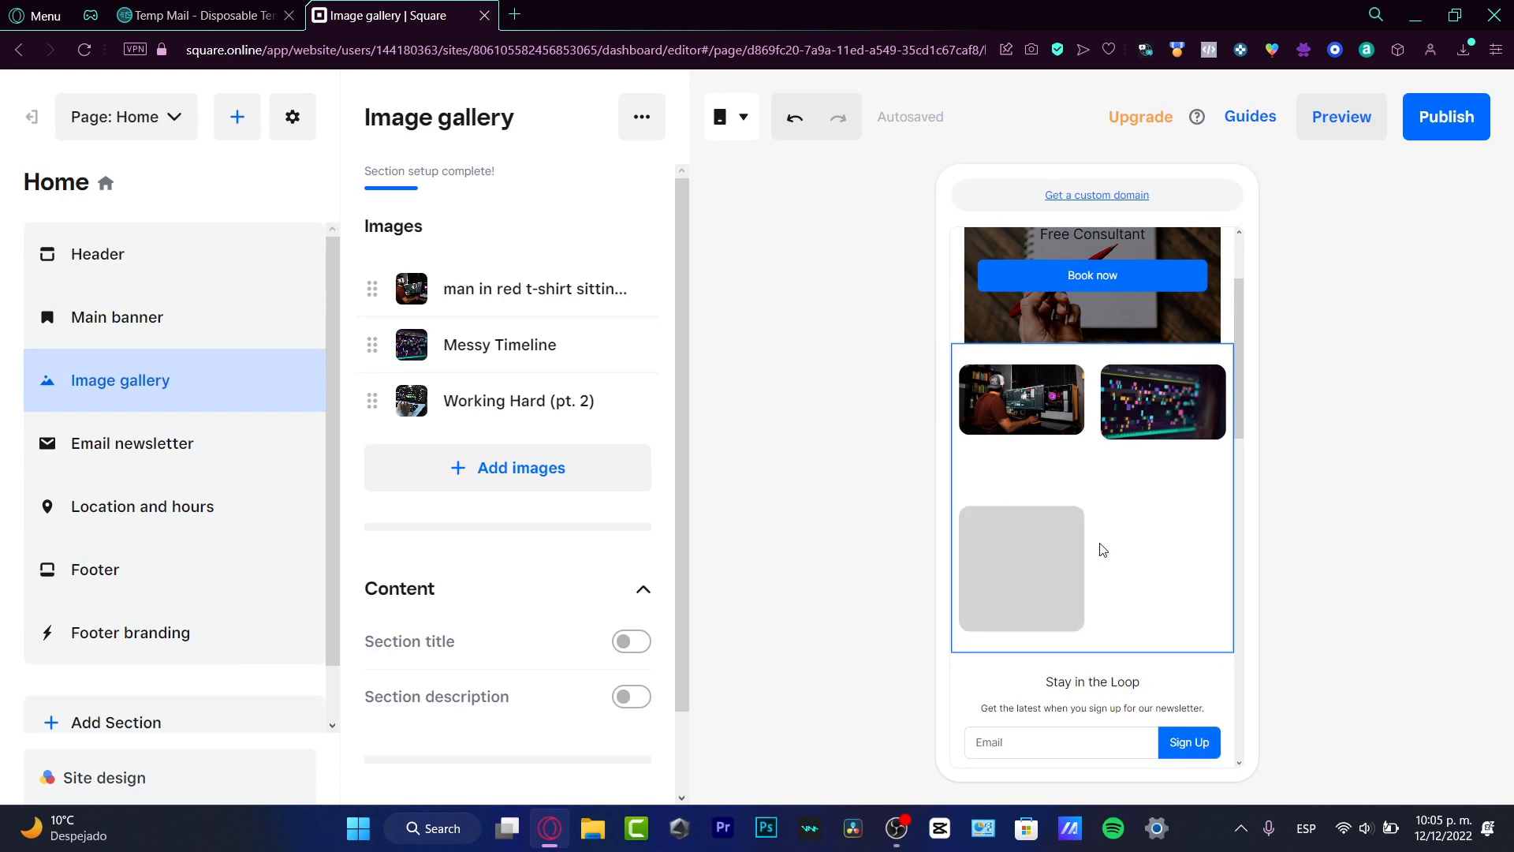
Delete the Email newsletter section from the Home page.
{"action": "scroll", "coordinate": [1189, 511], "scroll_direction": "down", "scroll_amount": 5}
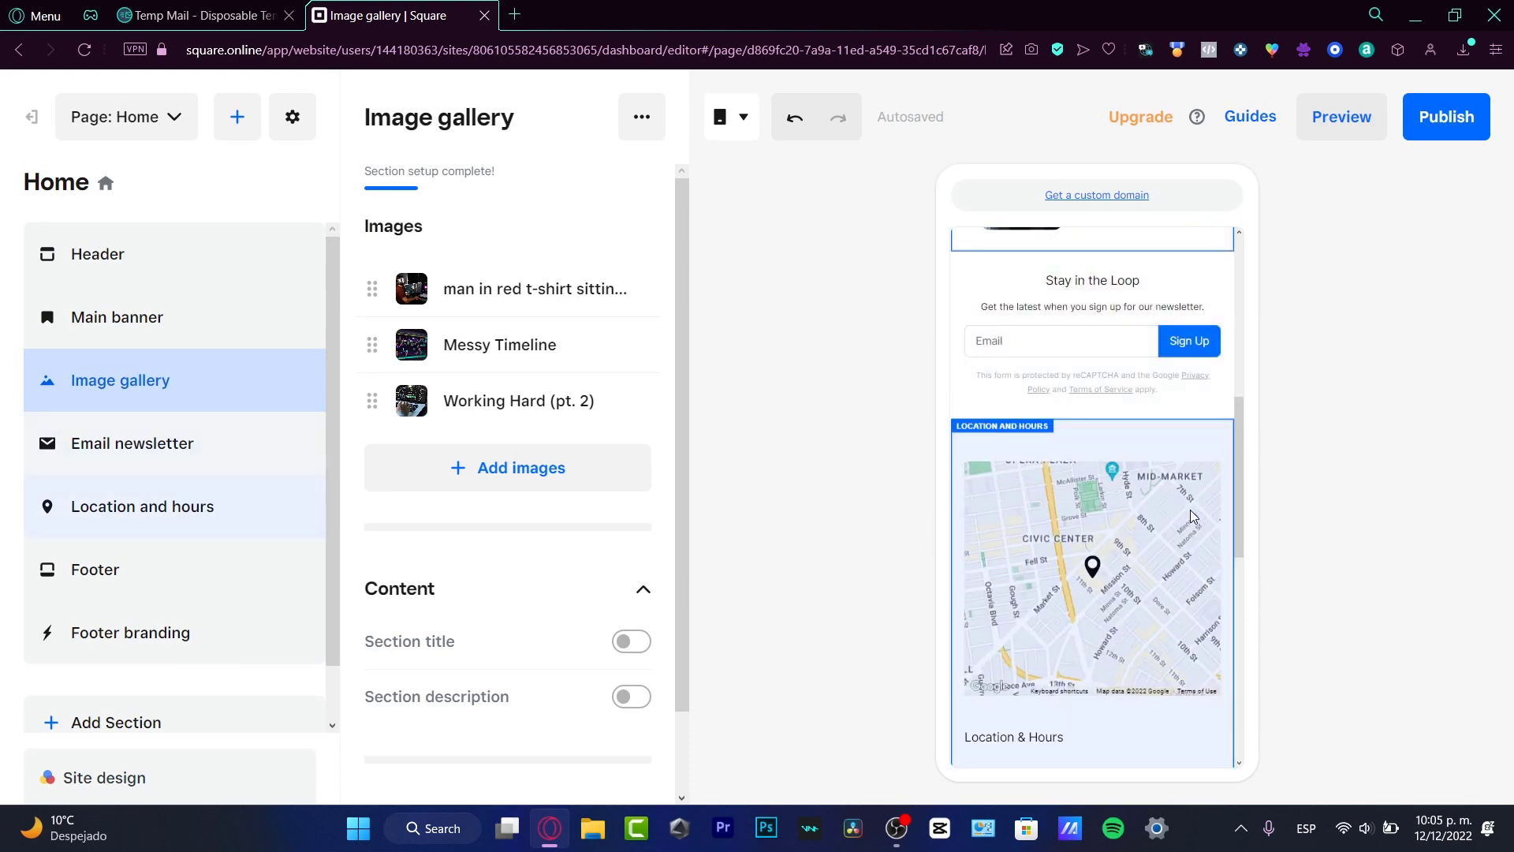
{"action": "scroll", "coordinate": [1138, 527], "scroll_direction": "up", "scroll_amount": 3}
{"action": "left_click", "coordinate": [1170, 495]}
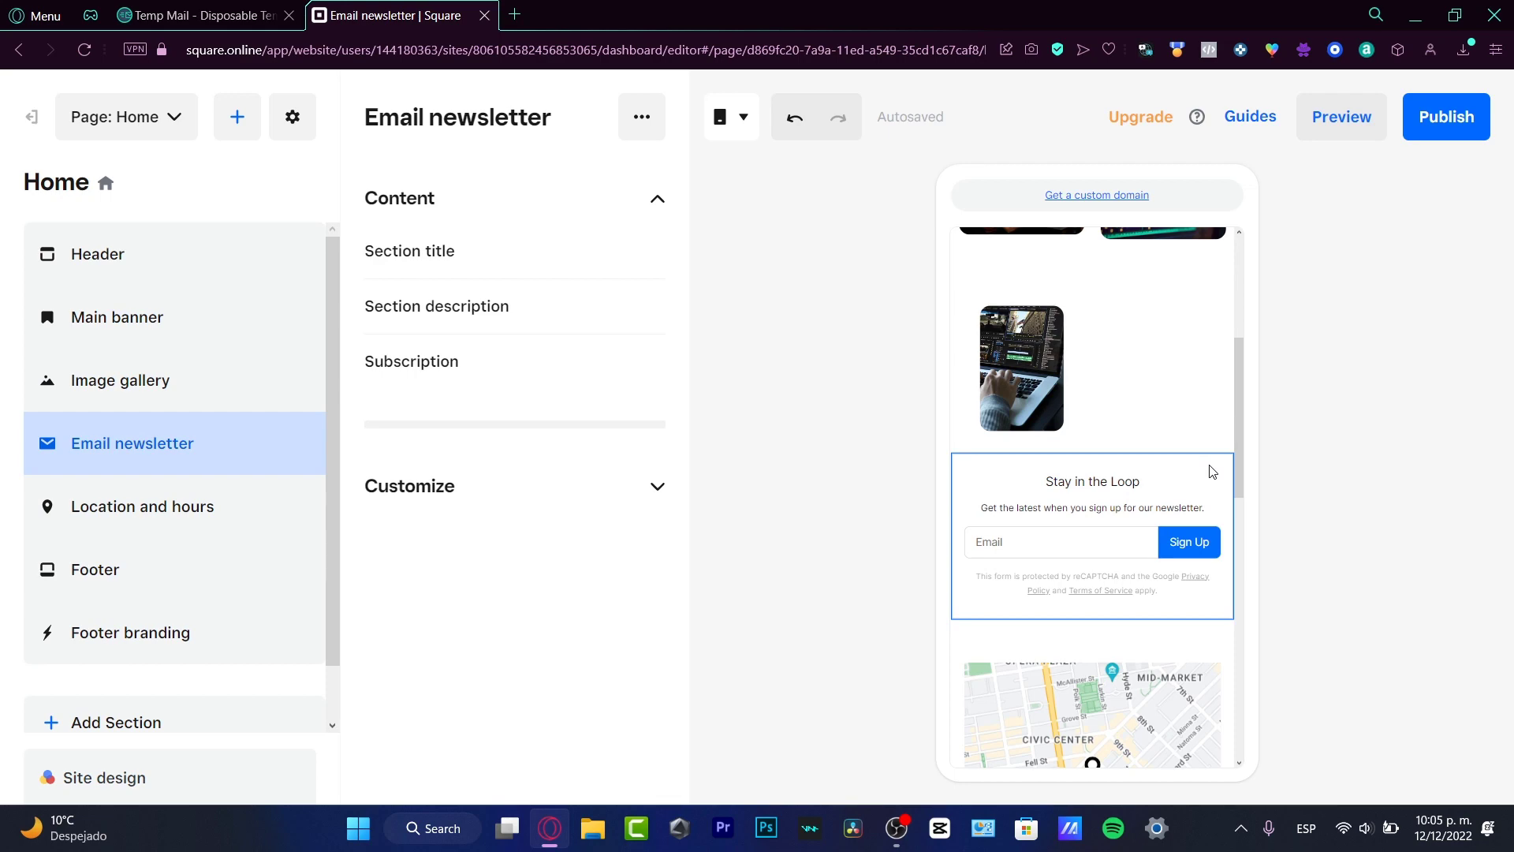
{"action": "mouse_move", "coordinate": [244, 464]}
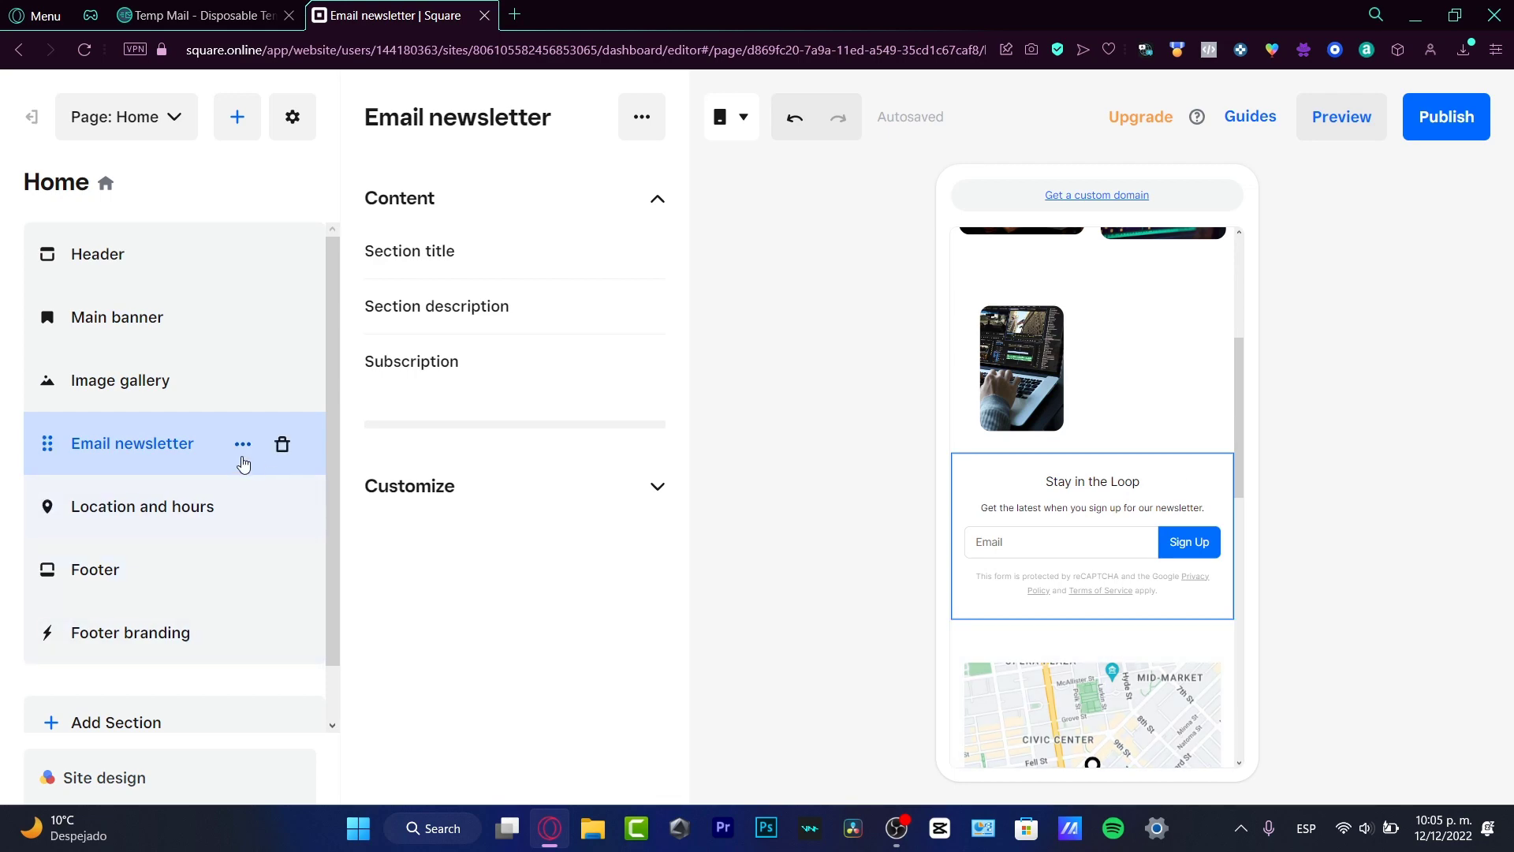
{"action": "left_click", "coordinate": [281, 444]}
{"action": "left_click", "coordinate": [816, 337]}
Delete the Location and hours section from the Home page.
{"action": "left_click", "coordinate": [173, 460]}
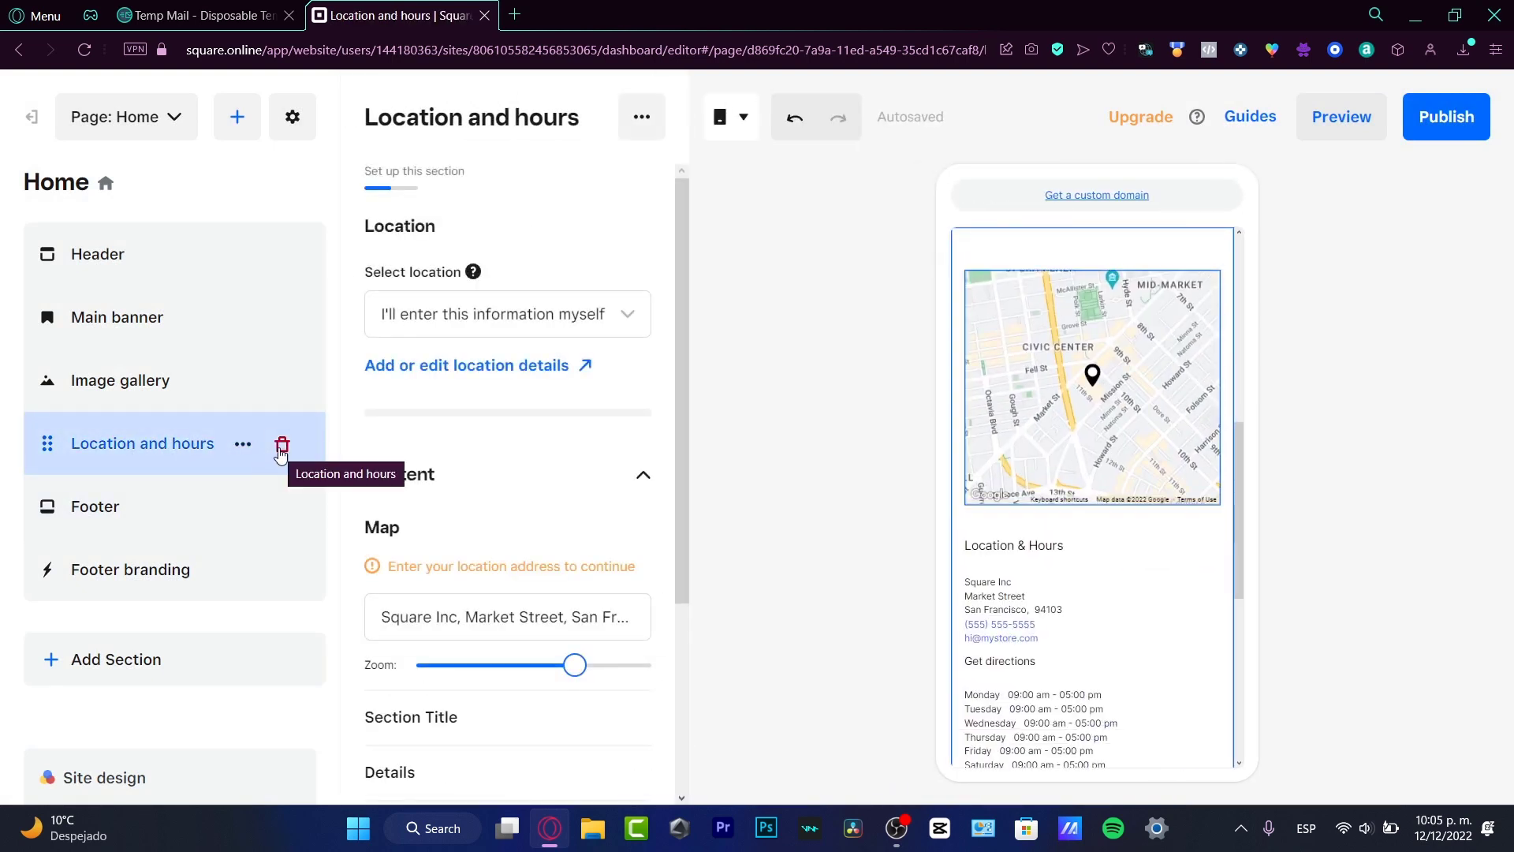
{"action": "mouse_move", "coordinate": [1153, 362]}
{"action": "left_mouse_down"}
{"action": "mouse_move", "coordinate": [1159, 424]}
{"action": "mouse_move", "coordinate": [1145, 389]}
{"action": "left_mouse_up"}
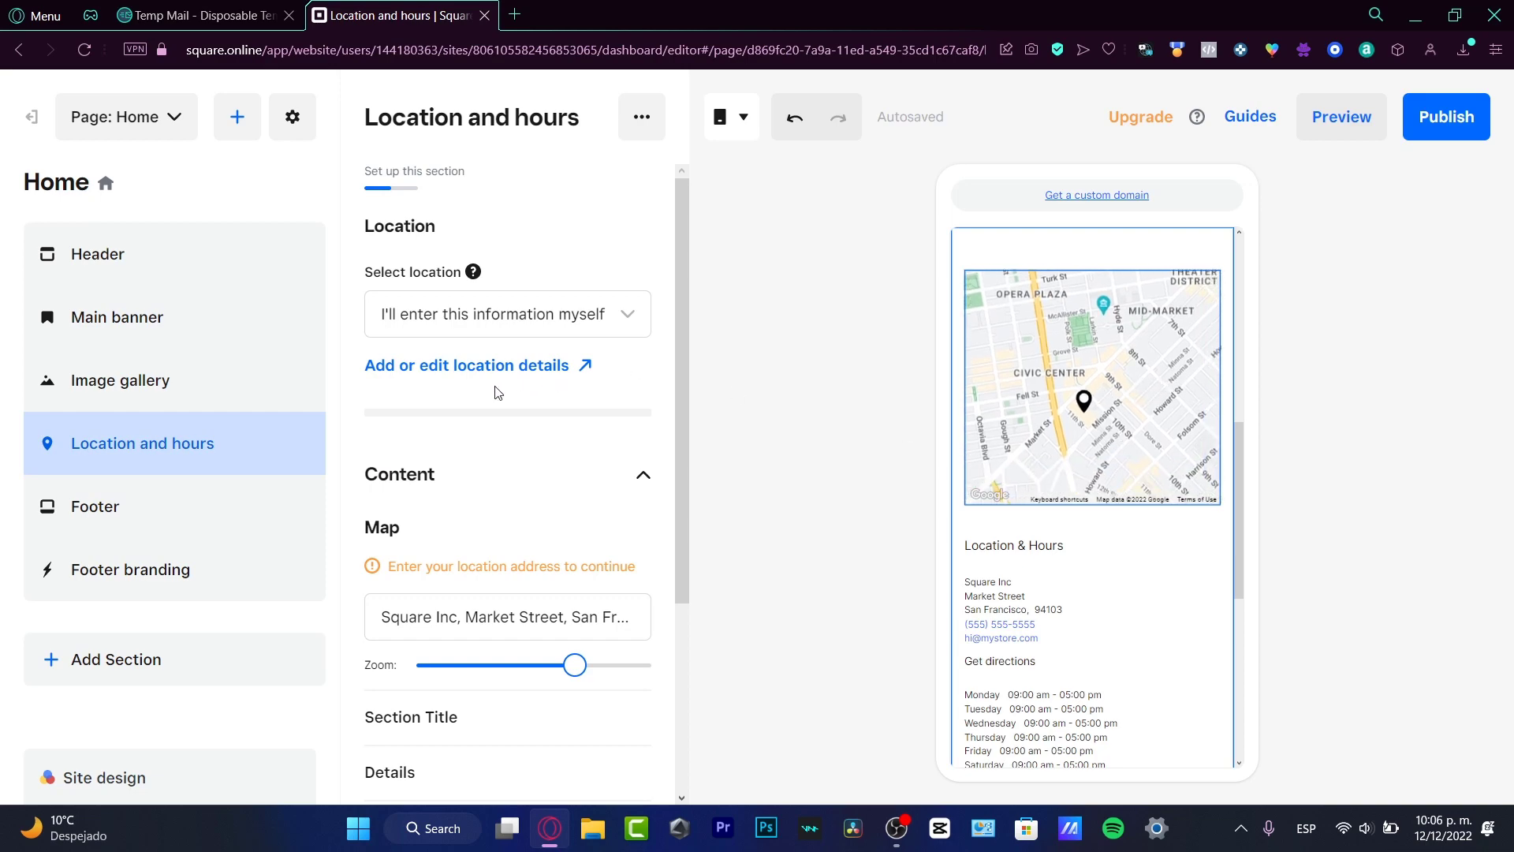
{"action": "scroll", "coordinate": [514, 441], "scroll_direction": "down", "scroll_amount": 4}
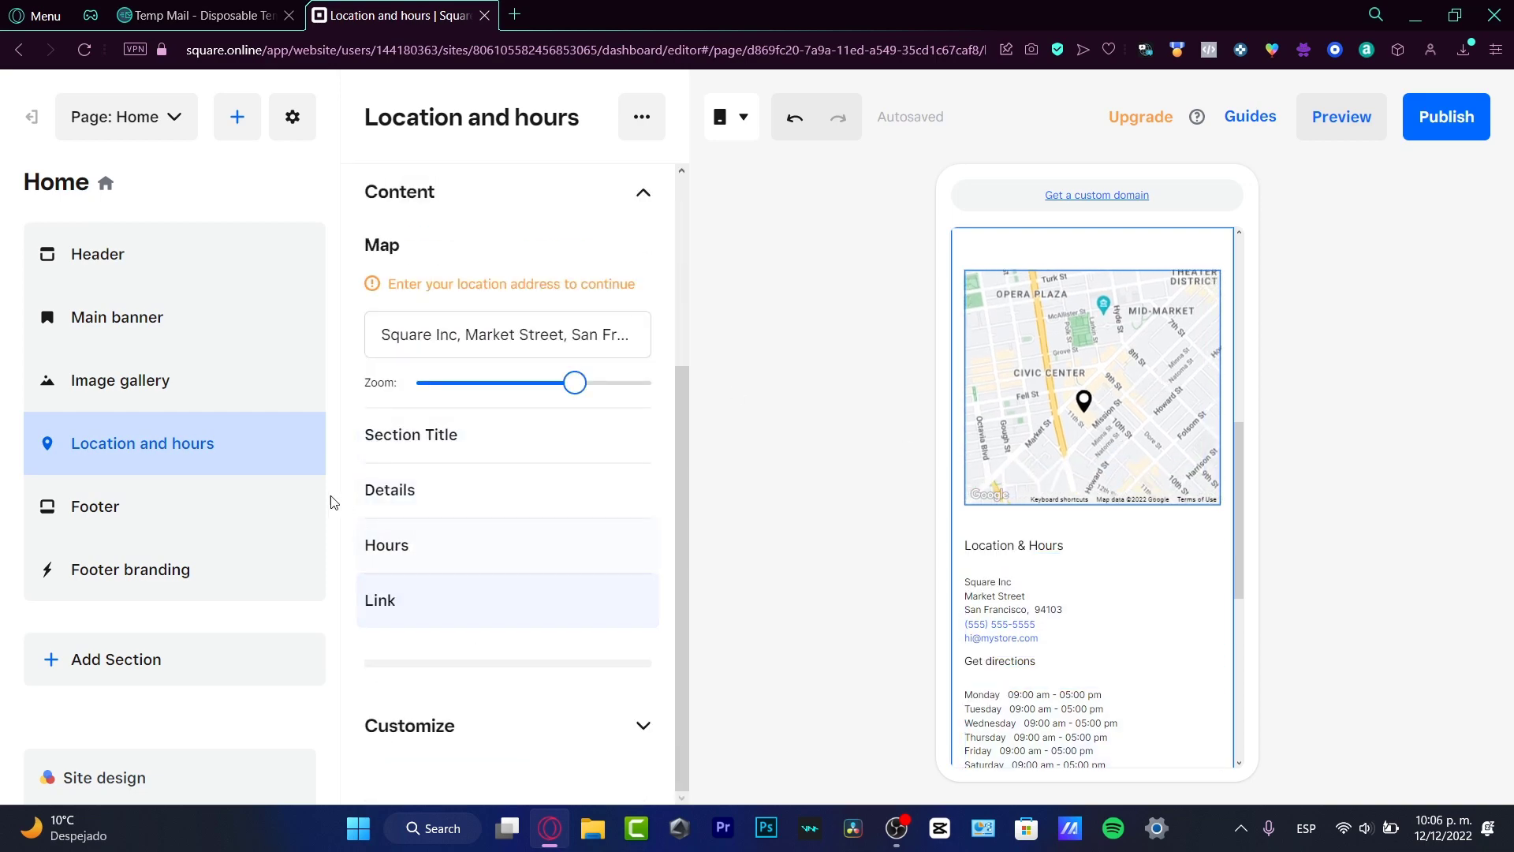
{"action": "left_click", "coordinate": [282, 443]}
{"action": "left_click", "coordinate": [805, 327]}
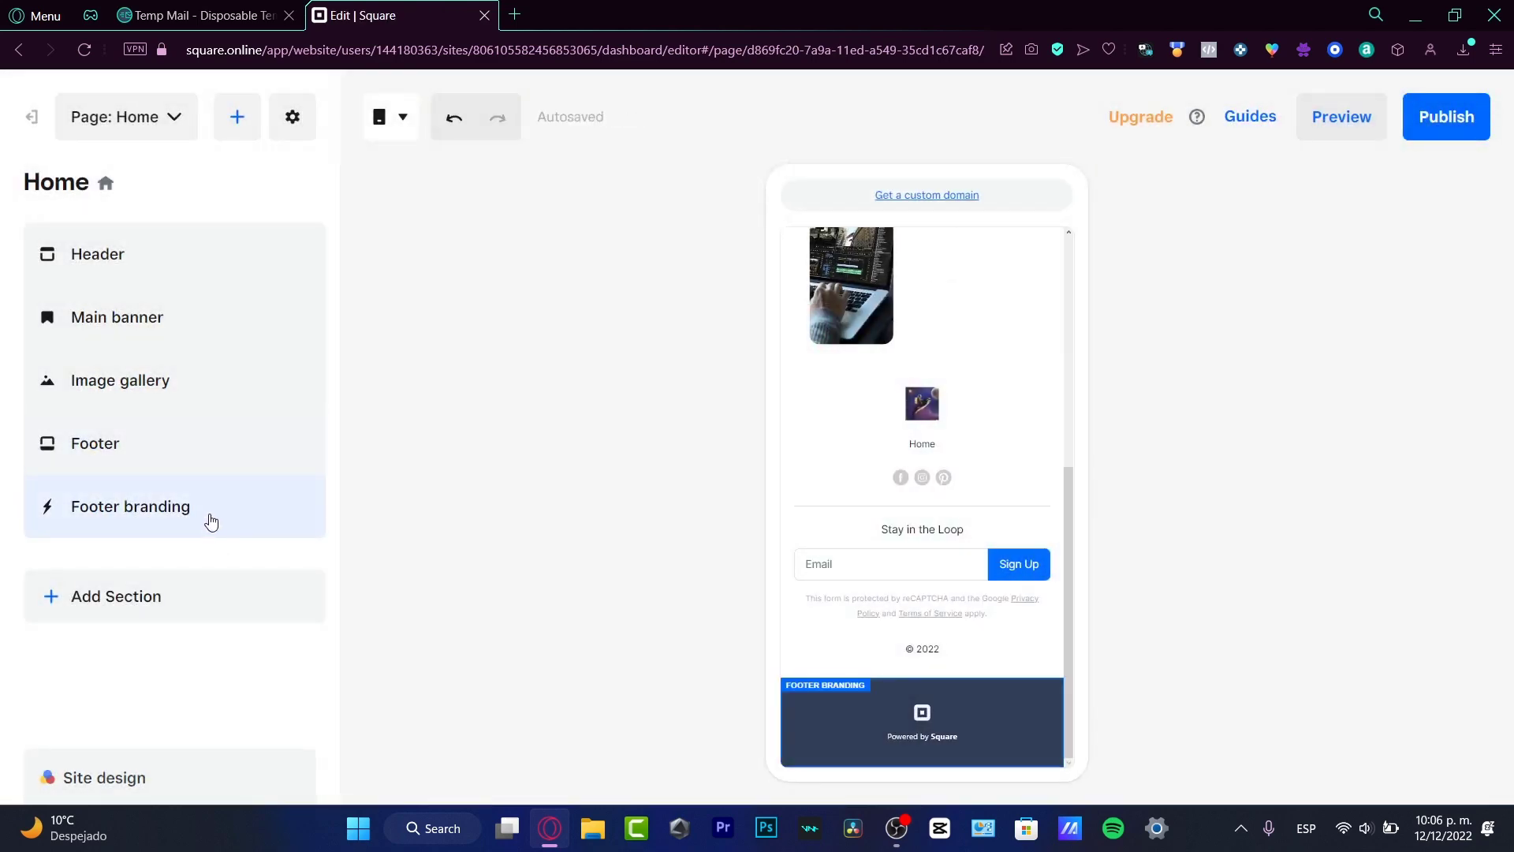
Give the footer branding strip the light white style and bring up the Footer section's settings.
{"action": "left_click", "coordinate": [211, 521]}
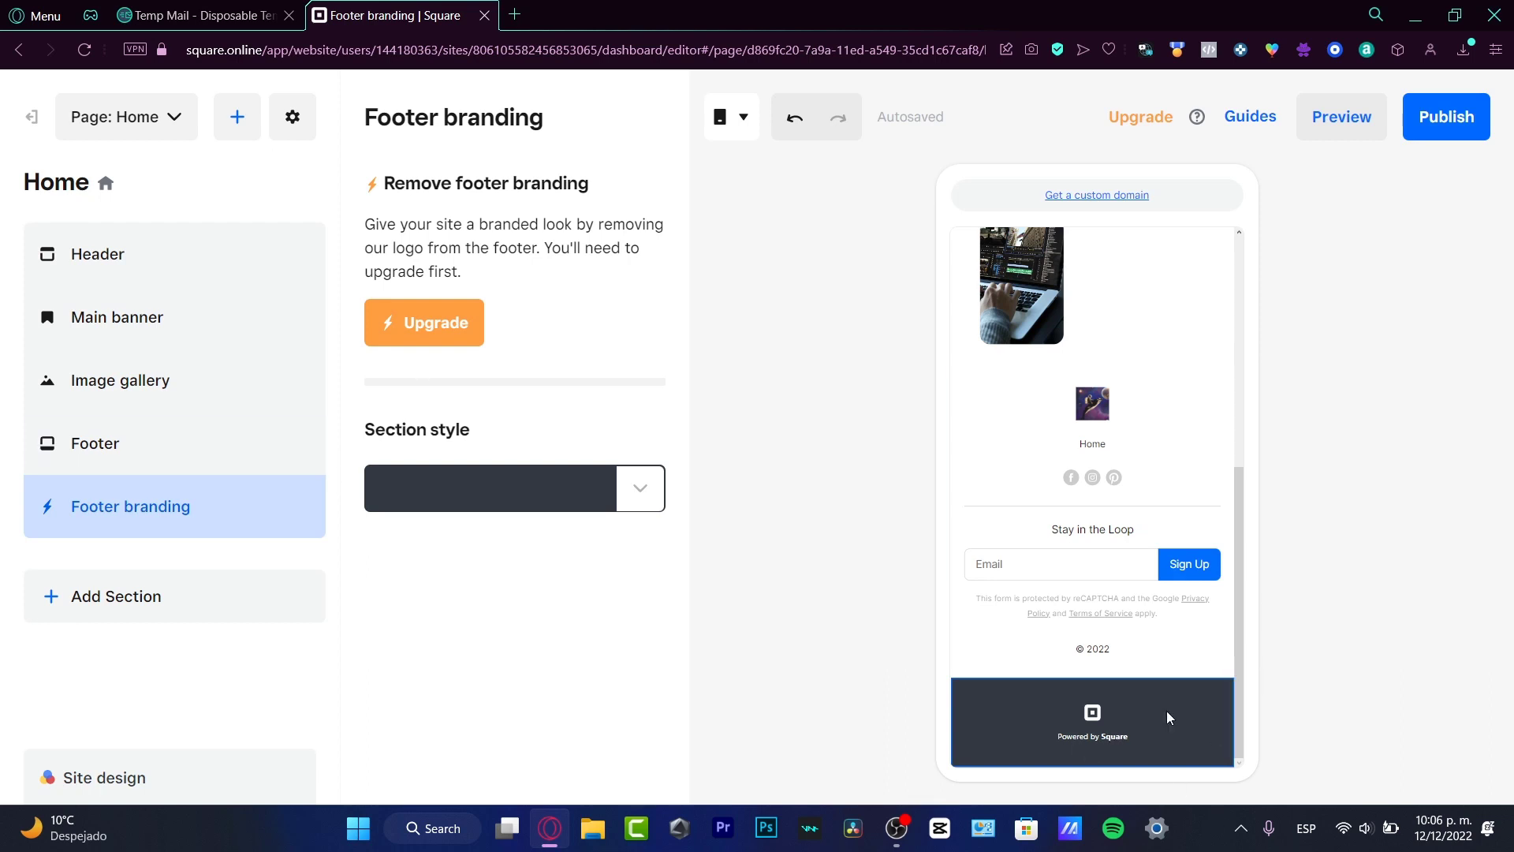
{"action": "left_click", "coordinate": [642, 496]}
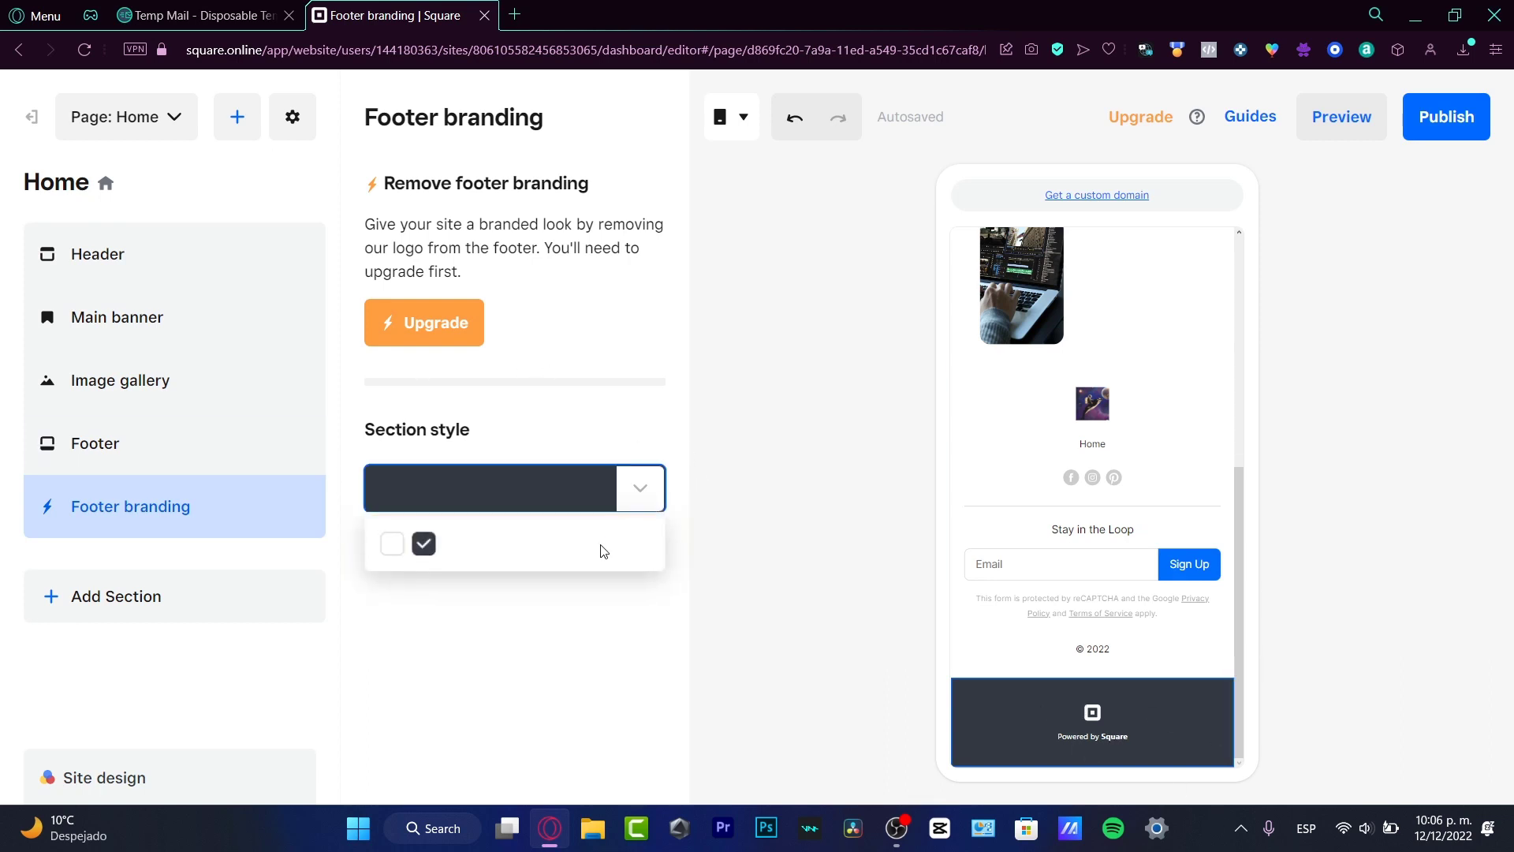
{"action": "left_click", "coordinate": [390, 544]}
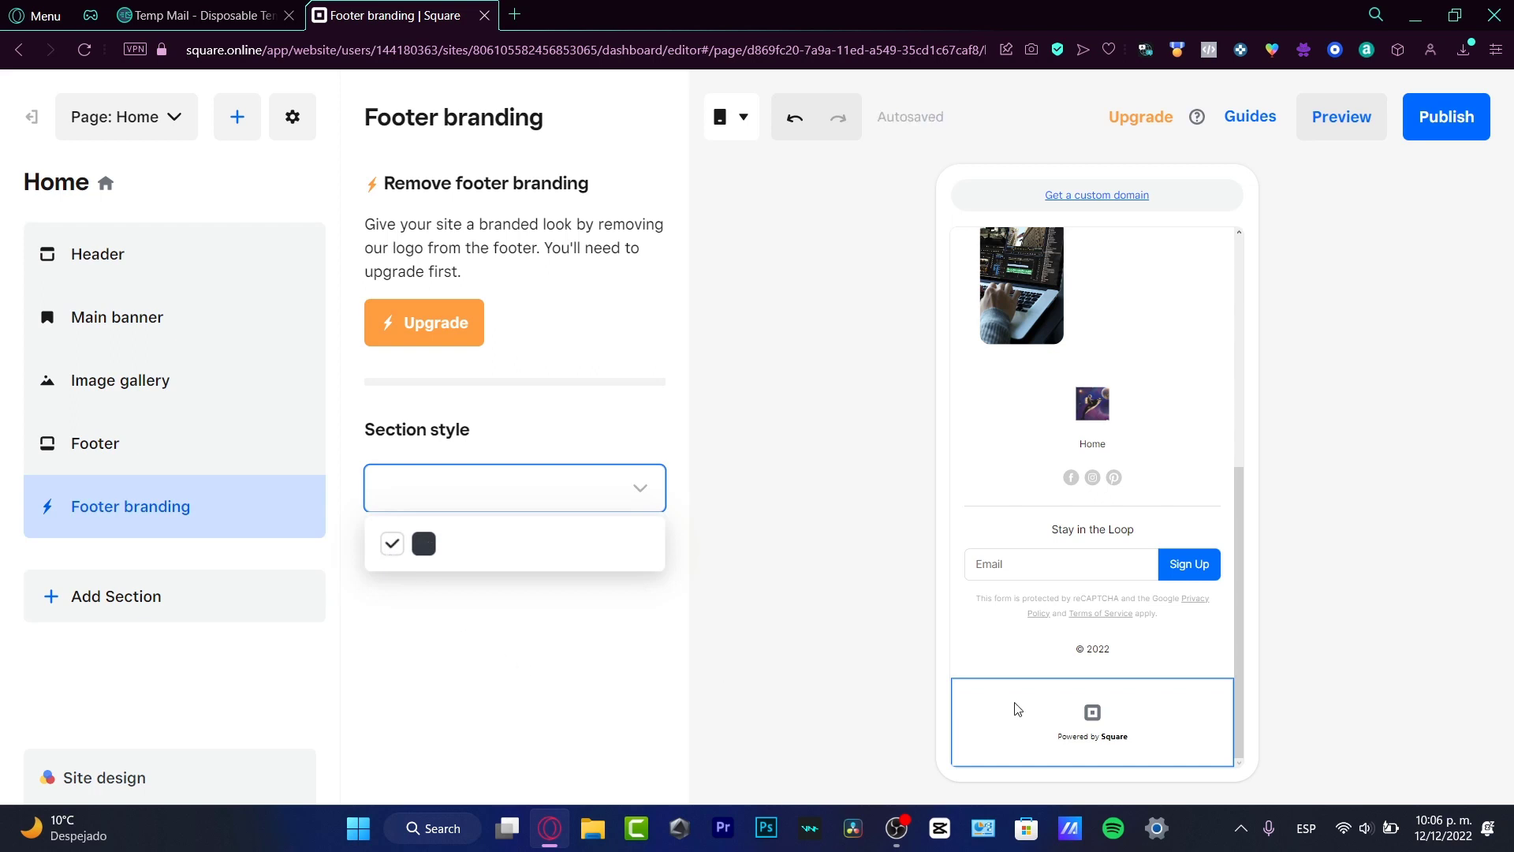
{"action": "left_click", "coordinate": [1215, 657]}
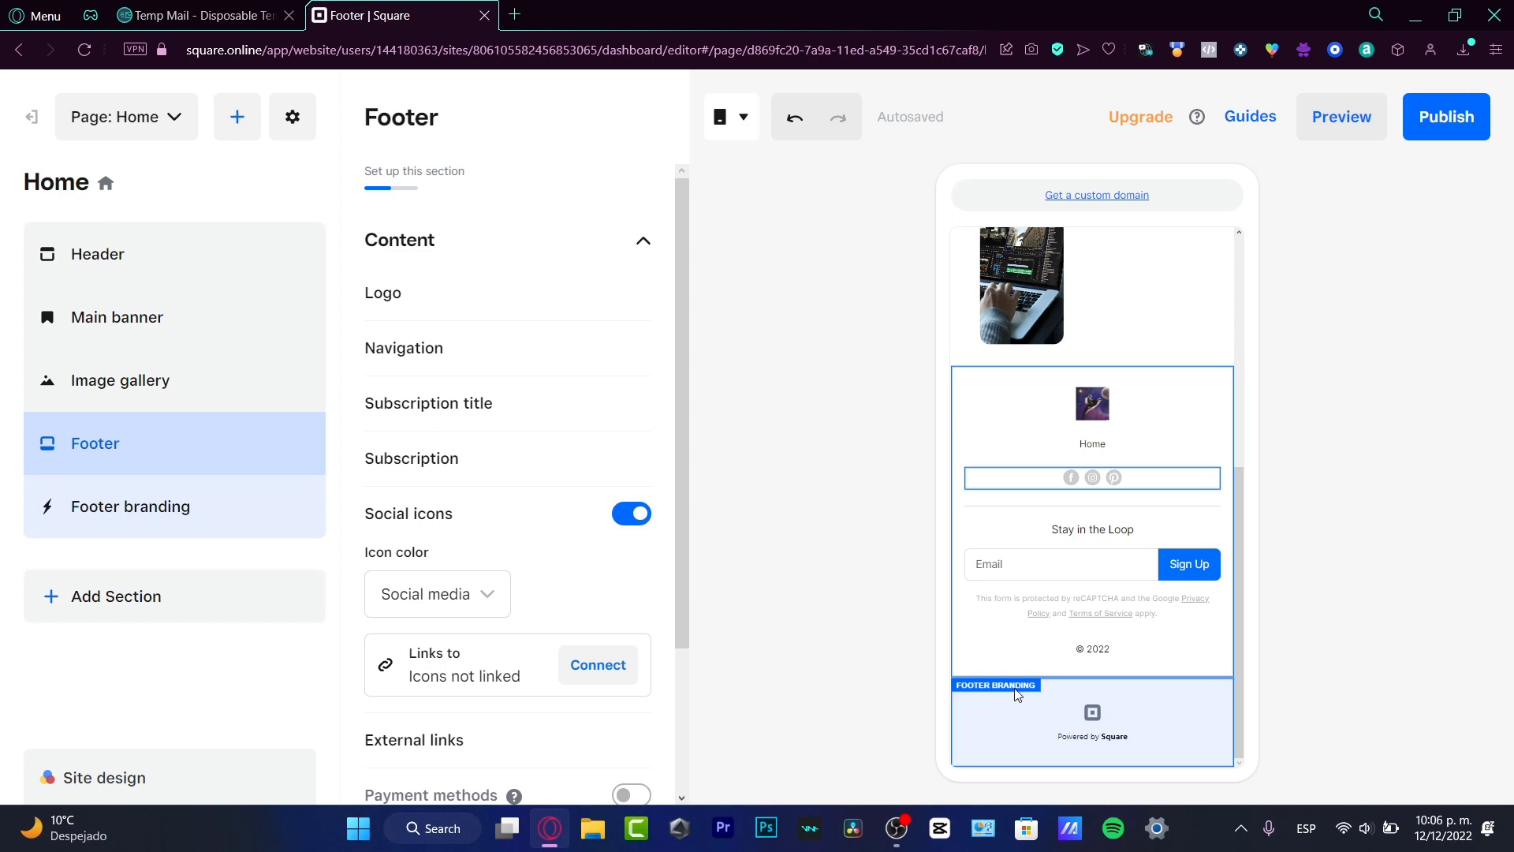
Set the site's main color to purple #8c52ff in Site design colors.
{"action": "left_click", "coordinate": [244, 791]}
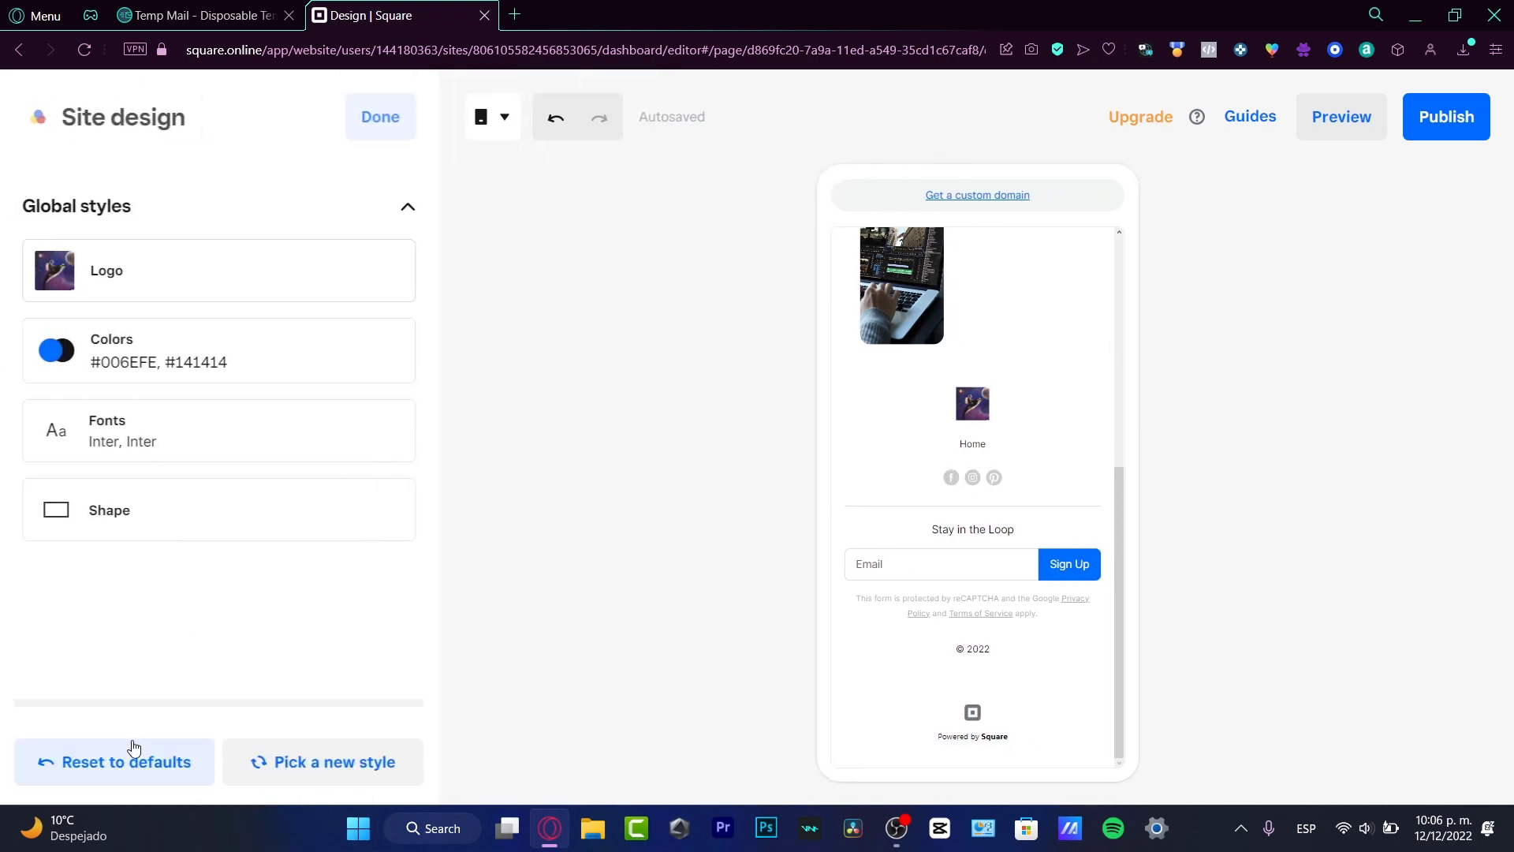
{"action": "left_click", "coordinate": [234, 352]}
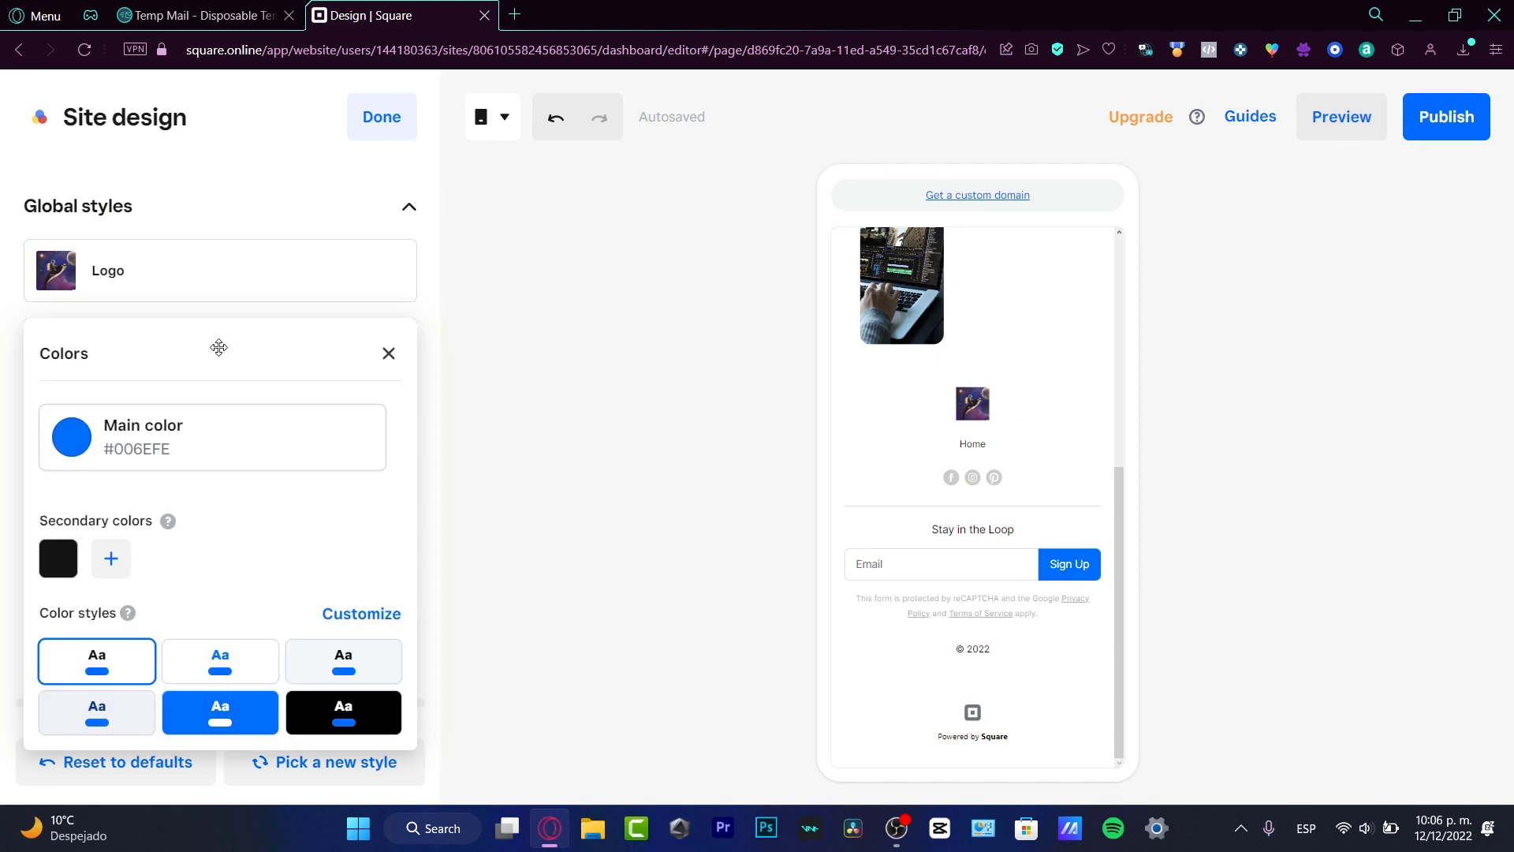
{"action": "left_click", "coordinate": [84, 456]}
{"action": "left_click", "coordinate": [130, 501]}
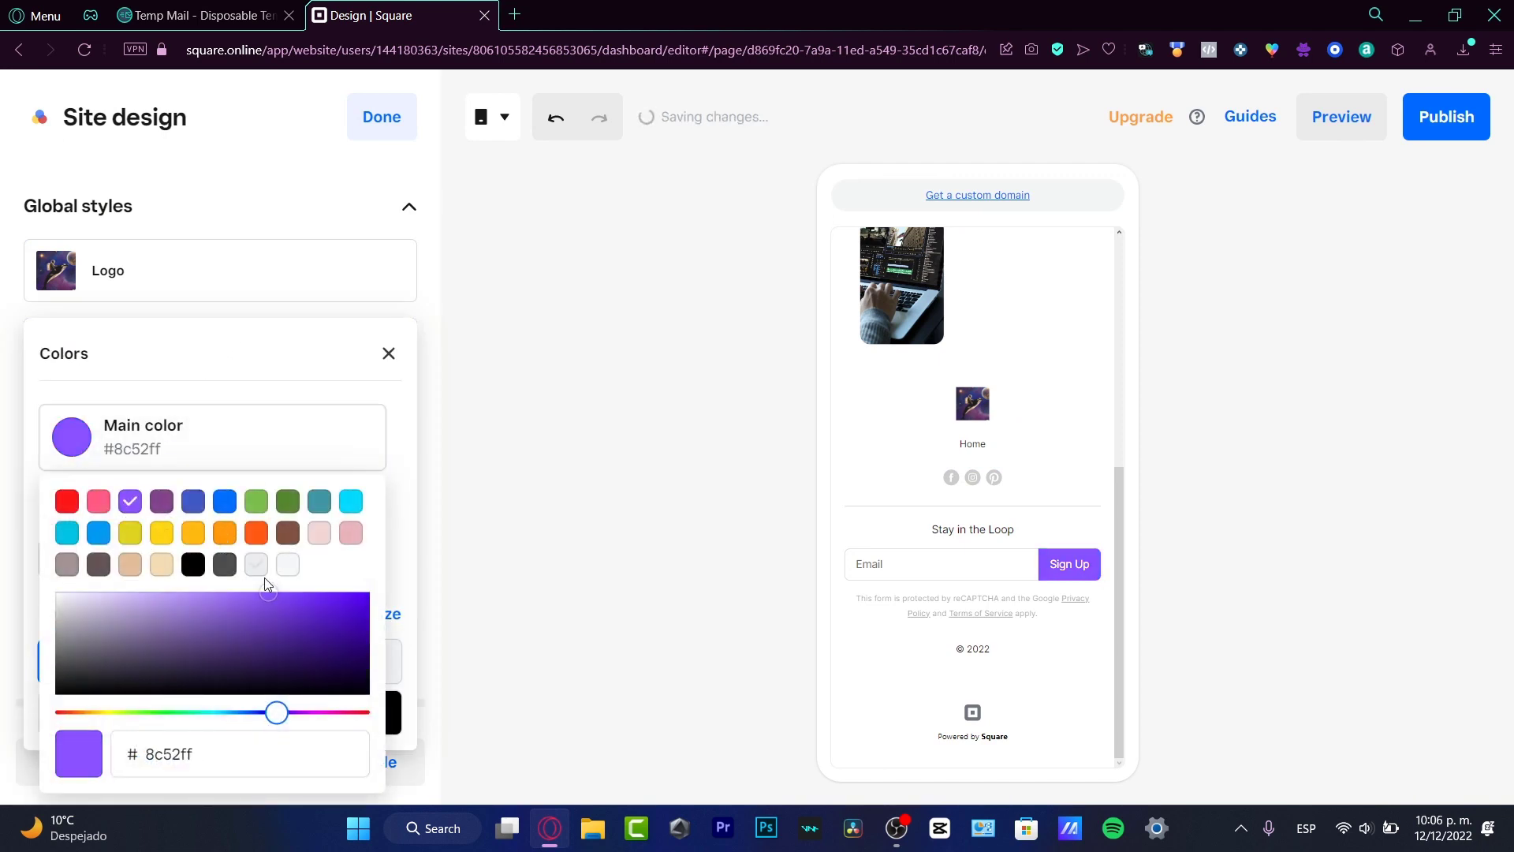
{"action": "left_click", "coordinate": [277, 392]}
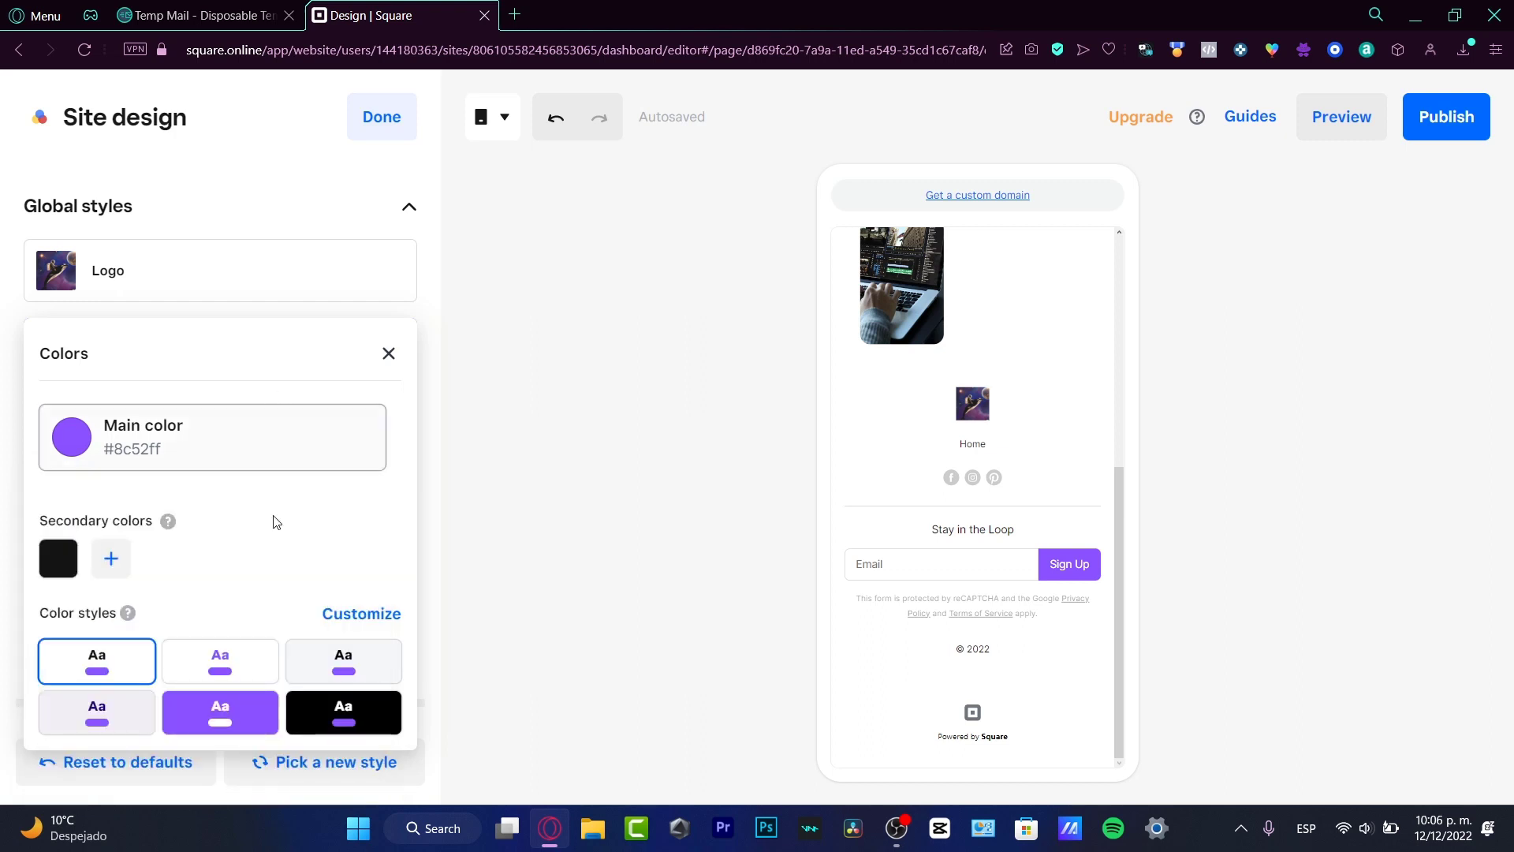
Change the black secondary color to a vivid blue.
{"action": "left_click", "coordinate": [58, 558]}
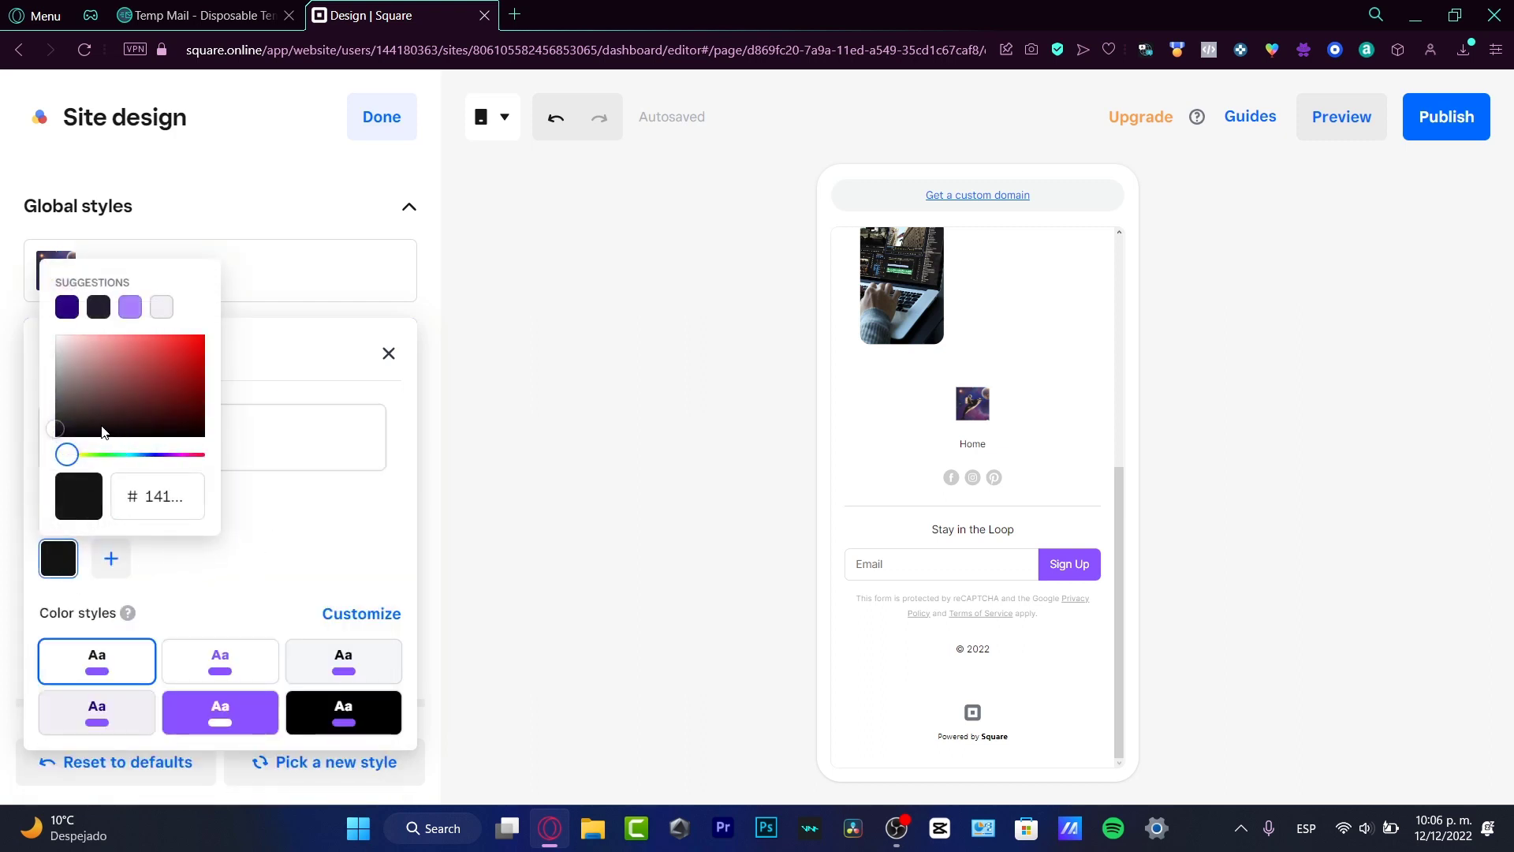
{"action": "left_click_drag", "start_coordinate": [139, 454], "coordinate": [146, 460]}
{"action": "left_click_drag", "start_coordinate": [154, 389], "coordinate": [189, 313]}
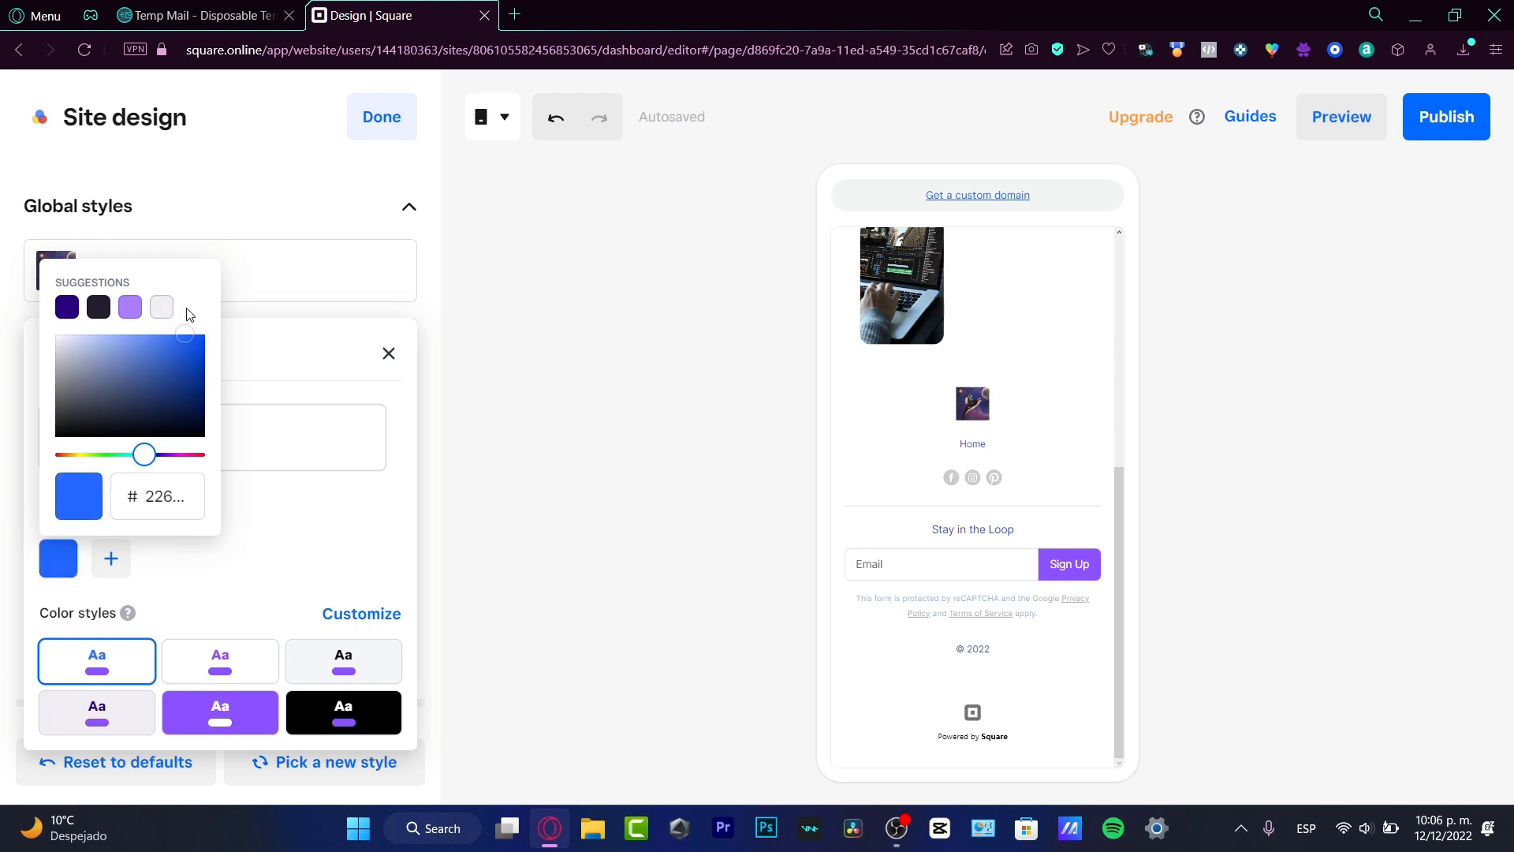
{"action": "left_click", "coordinate": [324, 514]}
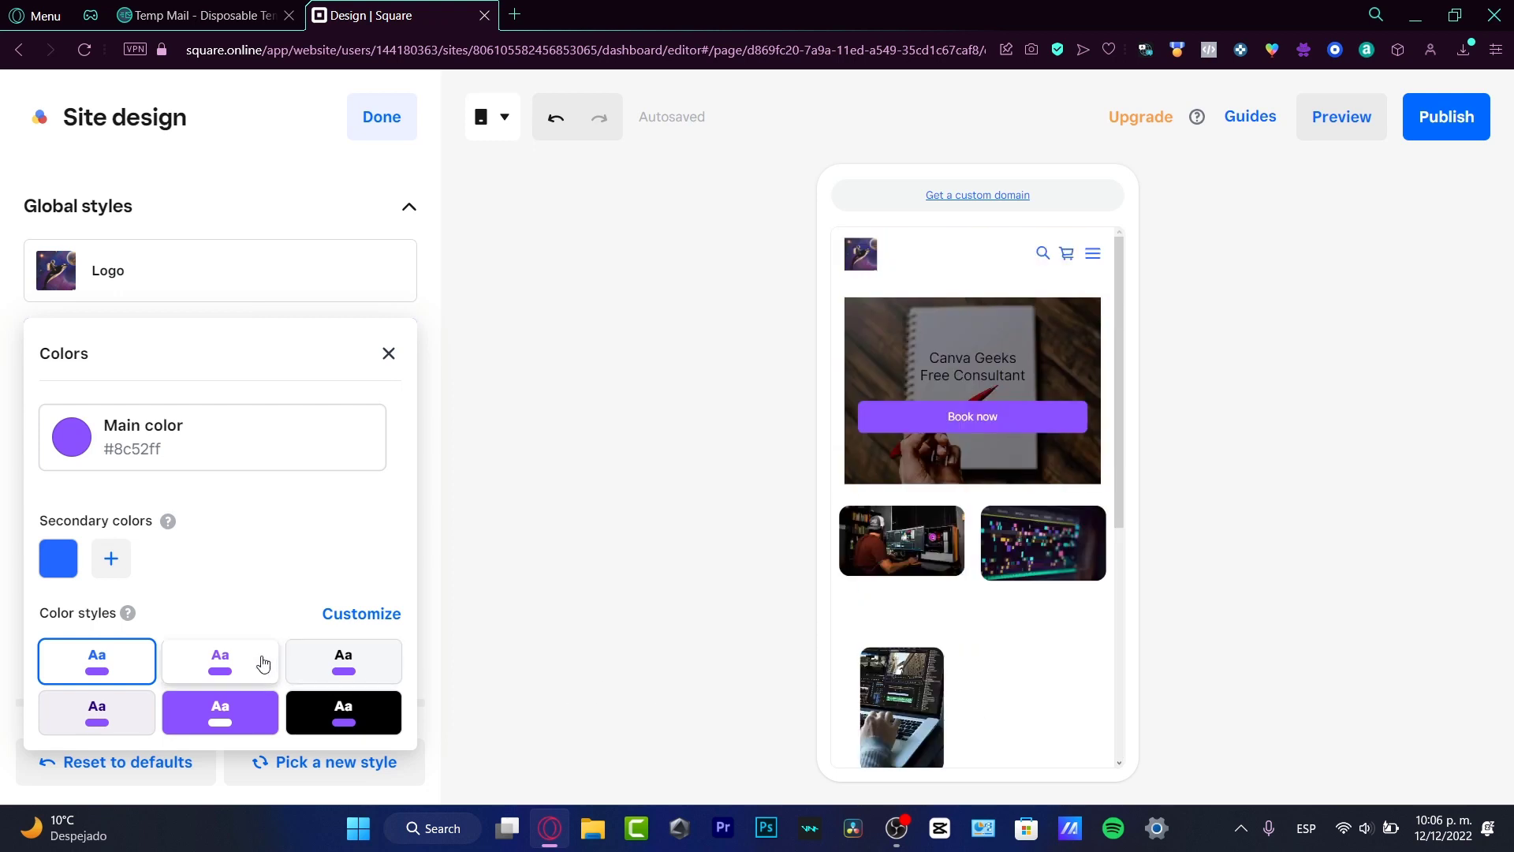
Try several color styles and set the purple style's background to blue.
{"action": "left_click", "coordinate": [316, 712]}
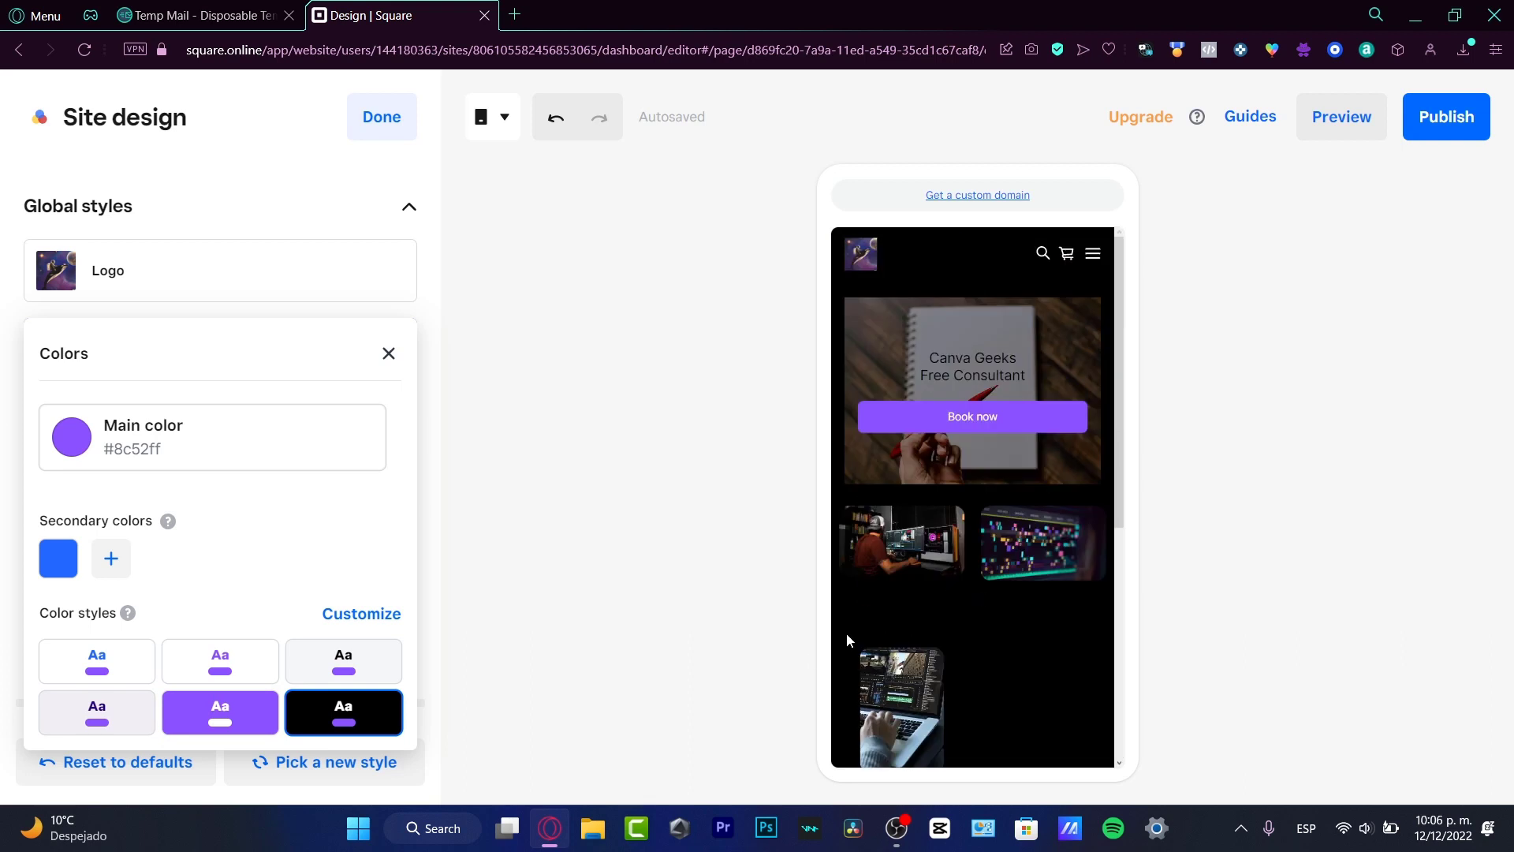
{"action": "left_click", "coordinate": [343, 661]}
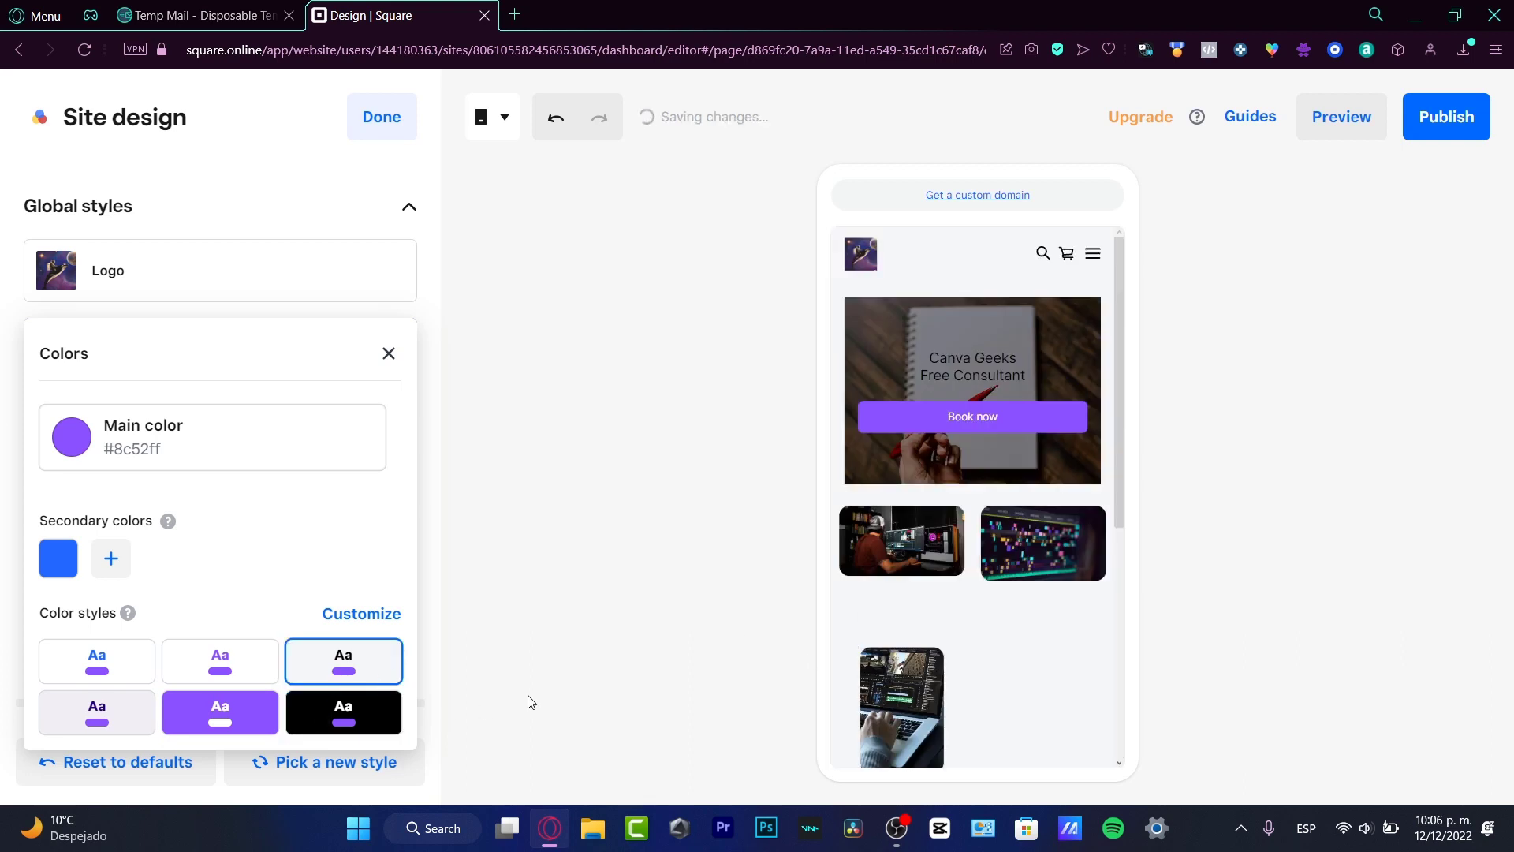
{"action": "left_click", "coordinate": [220, 712]}
{"action": "scroll", "coordinate": [988, 570], "scroll_direction": "down", "scroll_amount": 5}
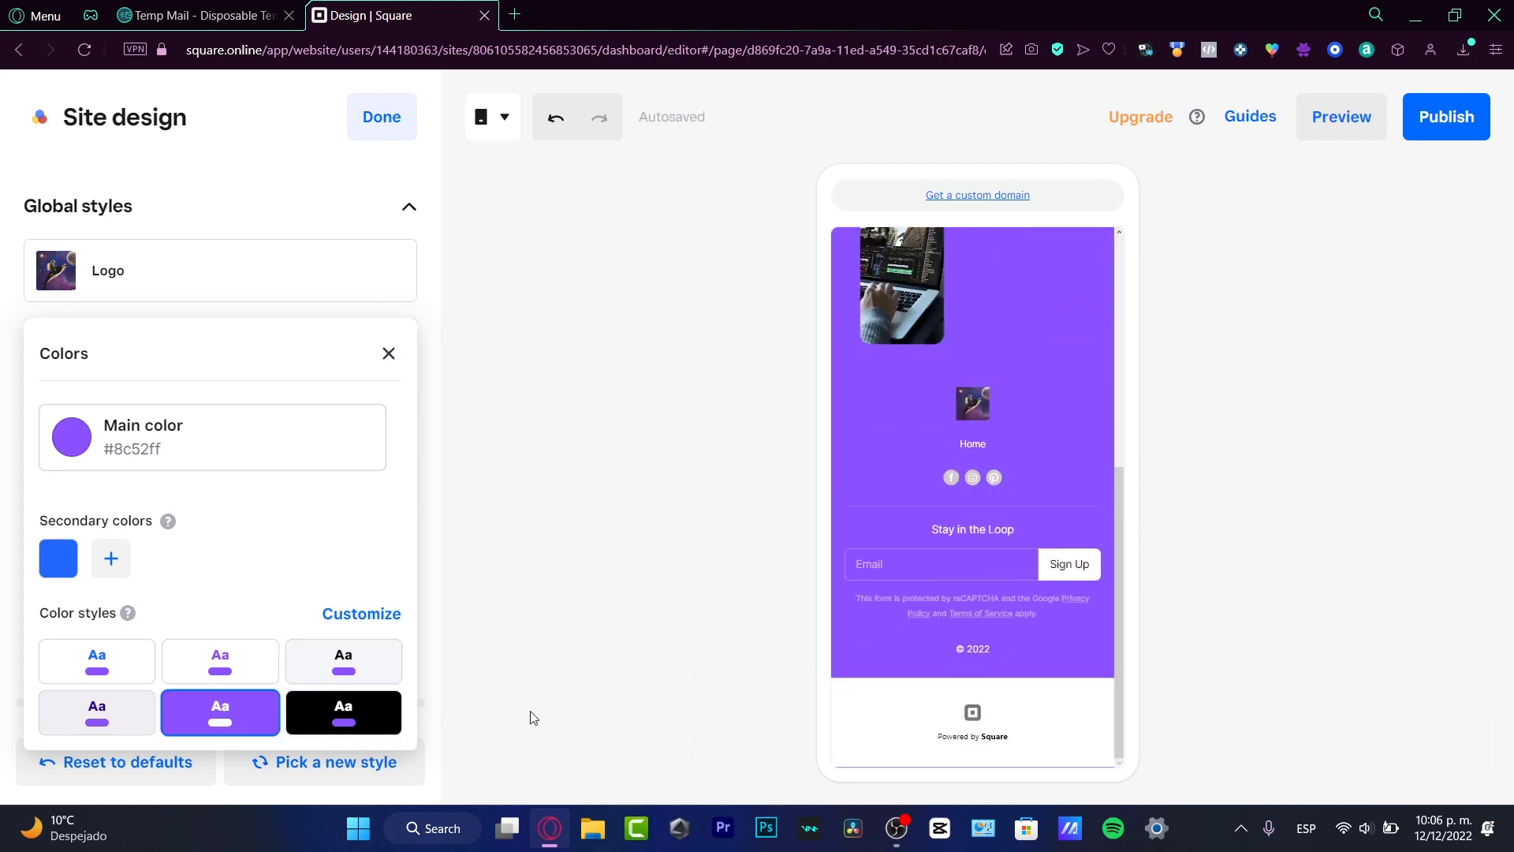
{"action": "left_click", "coordinate": [382, 617]}
{"action": "scroll", "coordinate": [231, 686], "scroll_direction": "down", "scroll_amount": 3}
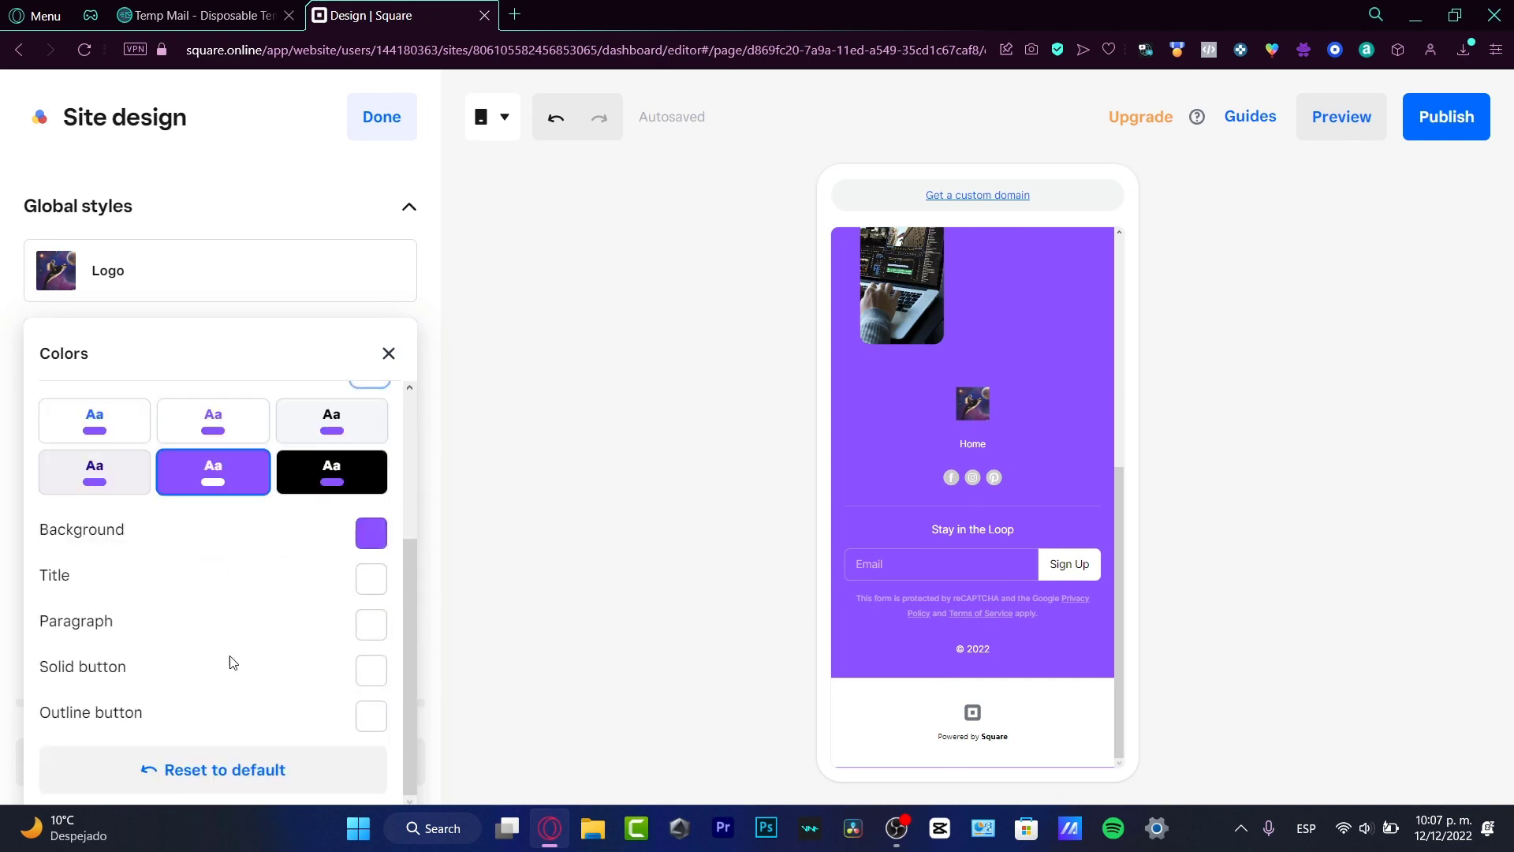
{"action": "left_click", "coordinate": [359, 539]}
{"action": "left_click", "coordinate": [436, 621]}
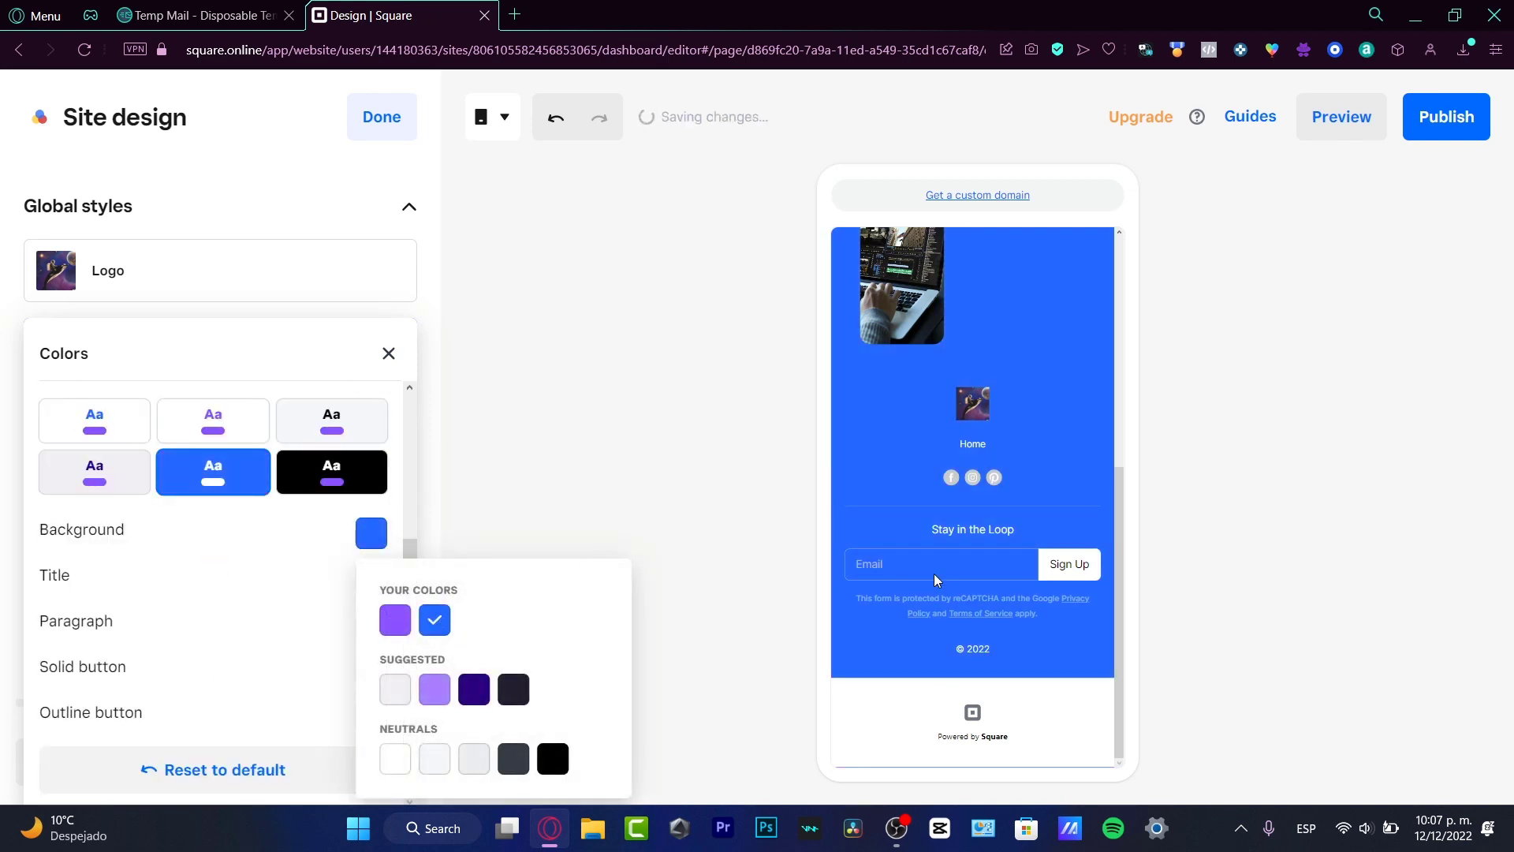
{"action": "left_click", "coordinate": [229, 485]}
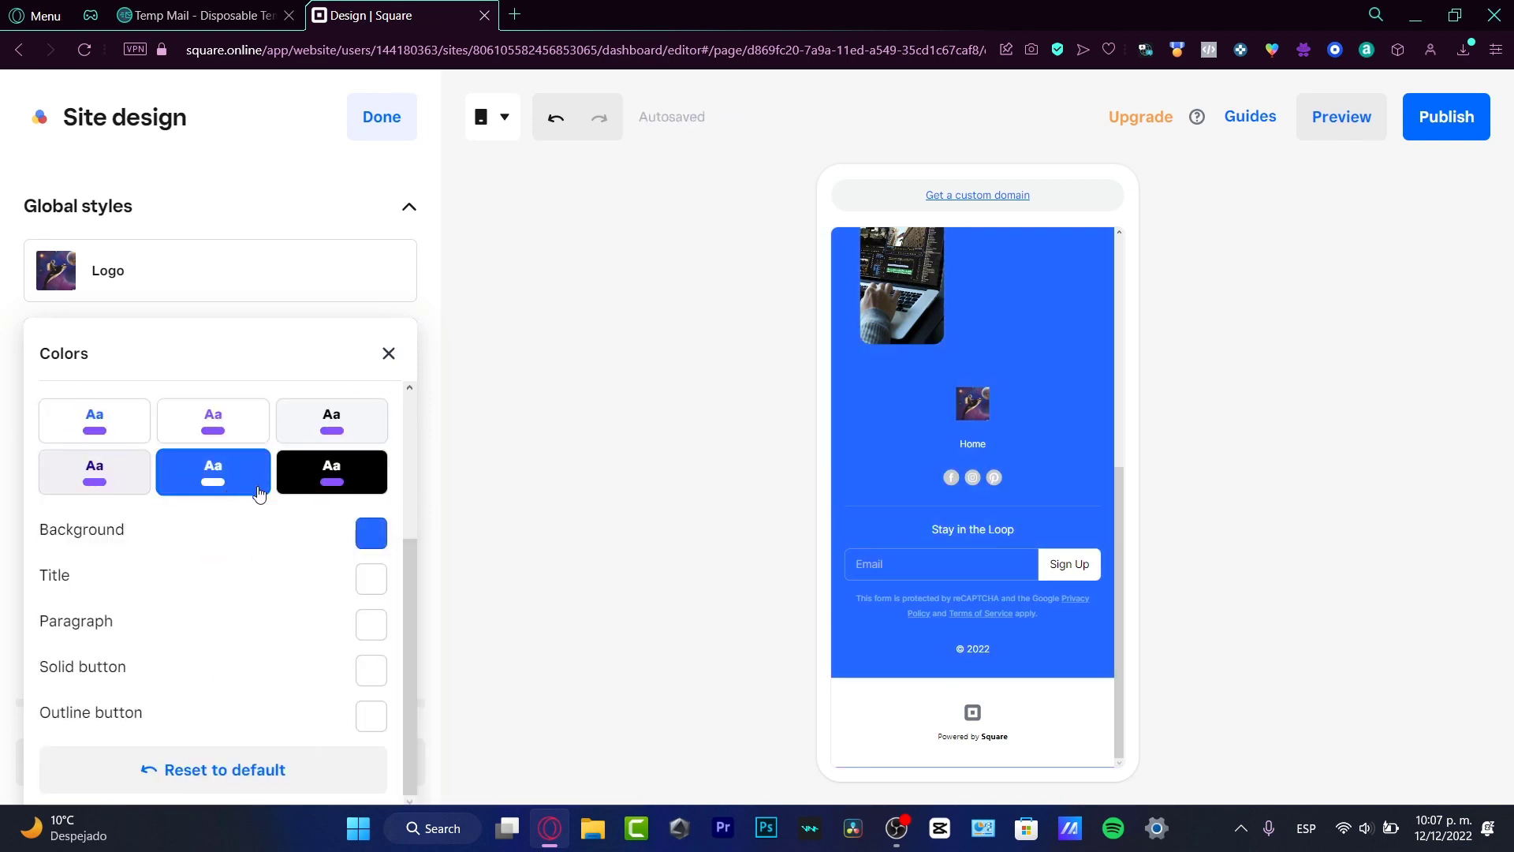
Switch to the black color style and set its background to blue.
{"action": "left_click", "coordinate": [331, 472]}
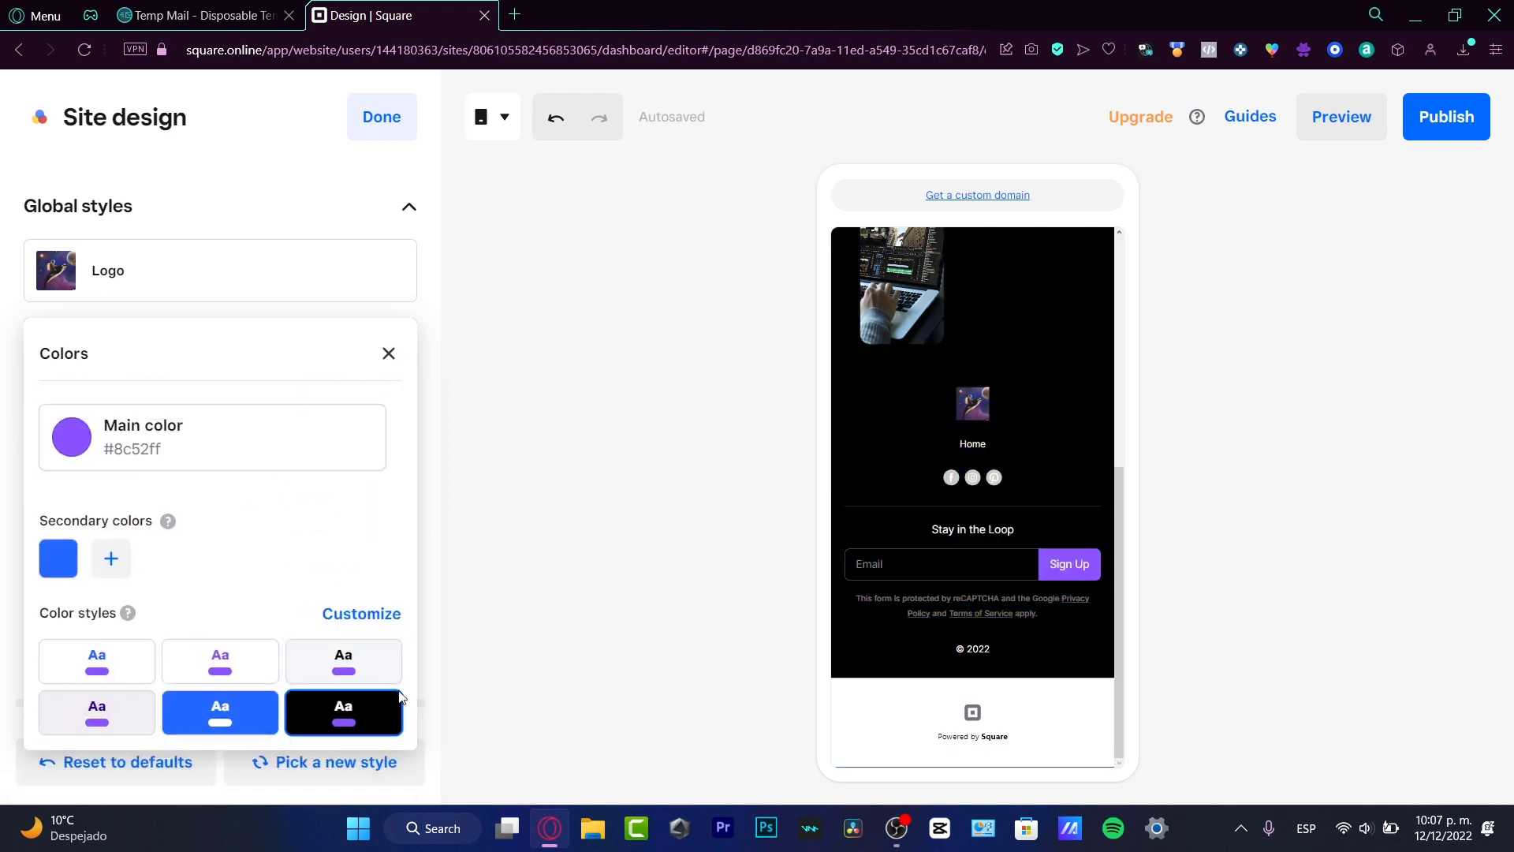
{"action": "left_click", "coordinate": [392, 619]}
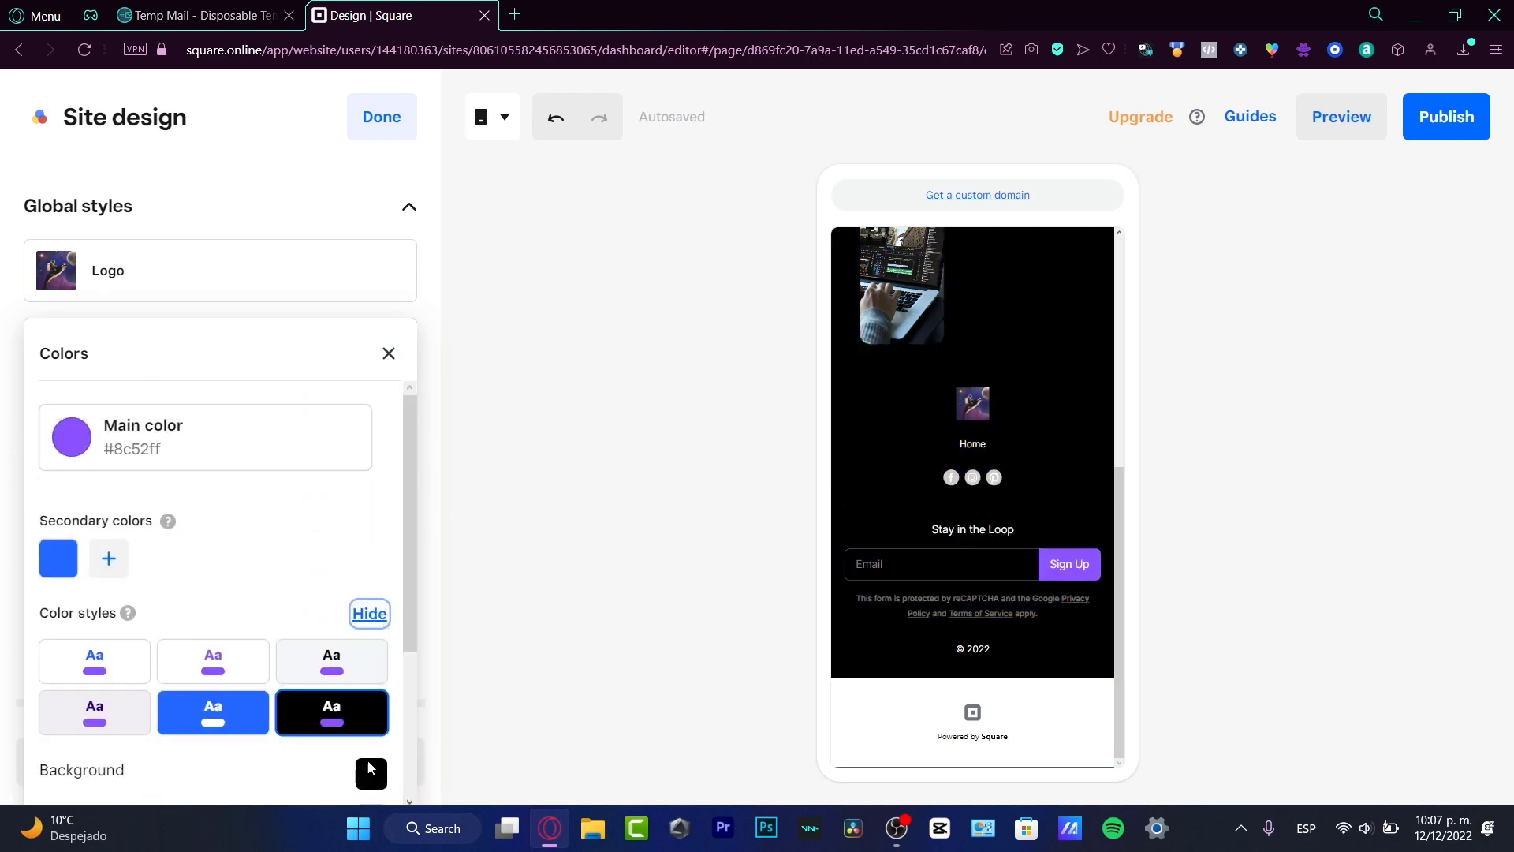
{"action": "left_click", "coordinate": [371, 773]}
{"action": "left_click", "coordinate": [430, 591]}
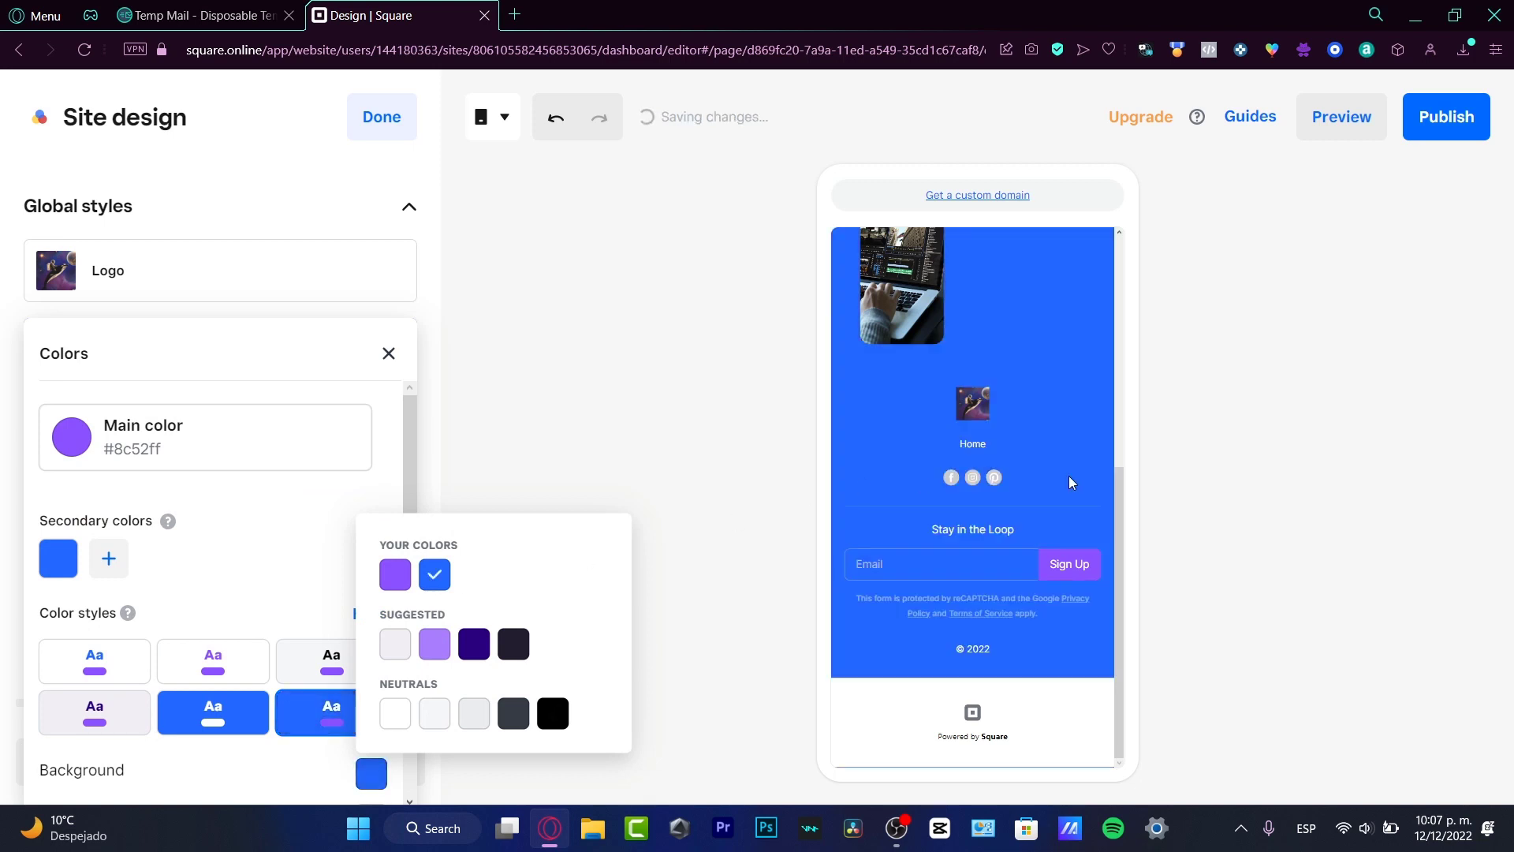
{"action": "left_click", "coordinate": [1046, 479]}
{"action": "scroll", "coordinate": [1050, 485], "scroll_direction": "up", "scroll_amount": 5}
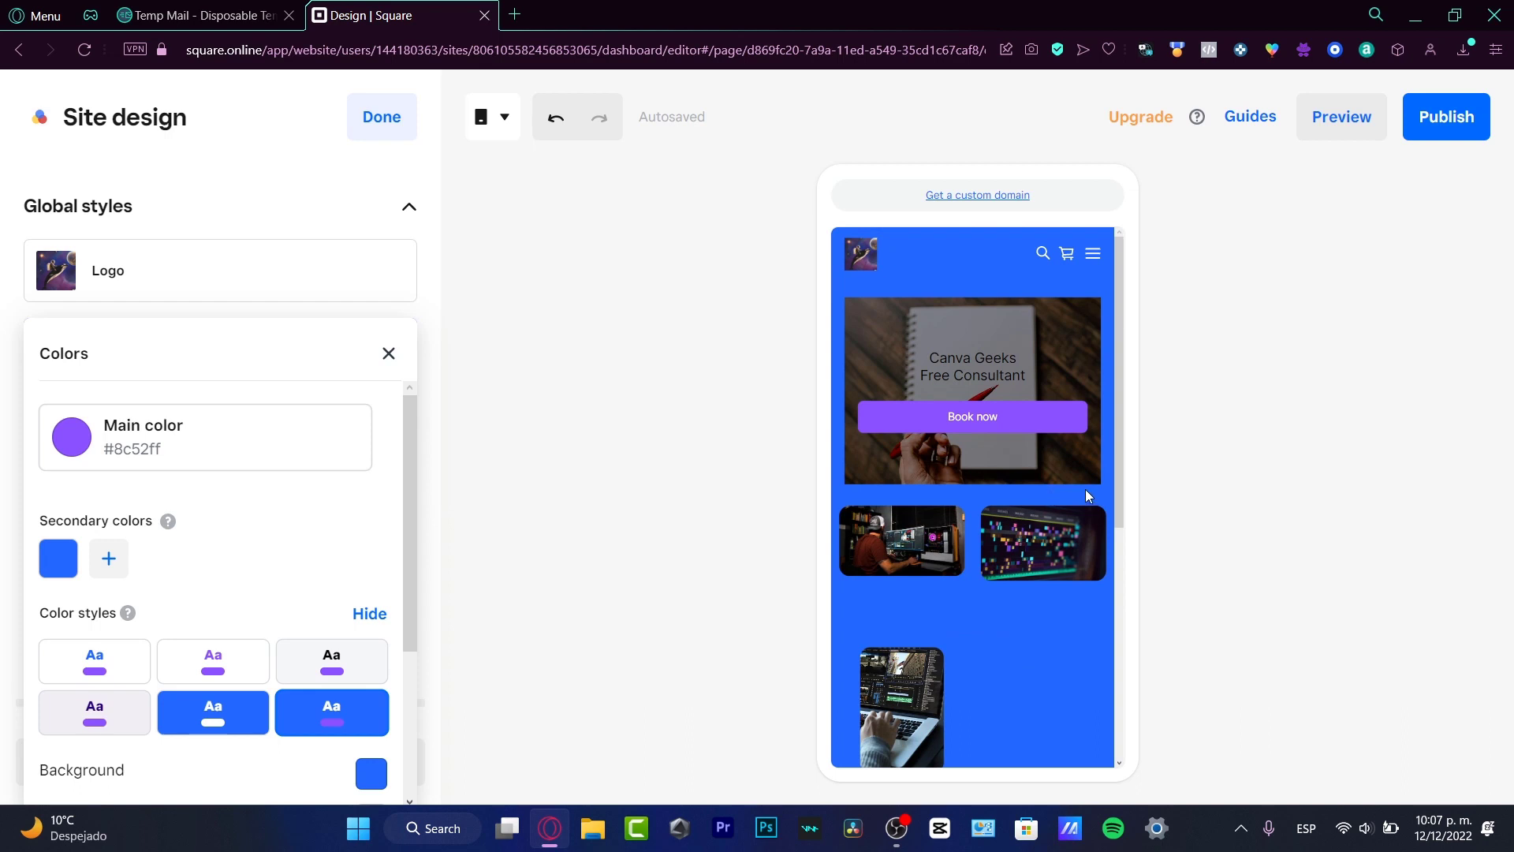
Publish the site and check its canvageeks.square.site subdomain in the Site published dialog.
{"action": "left_click", "coordinate": [383, 118]}
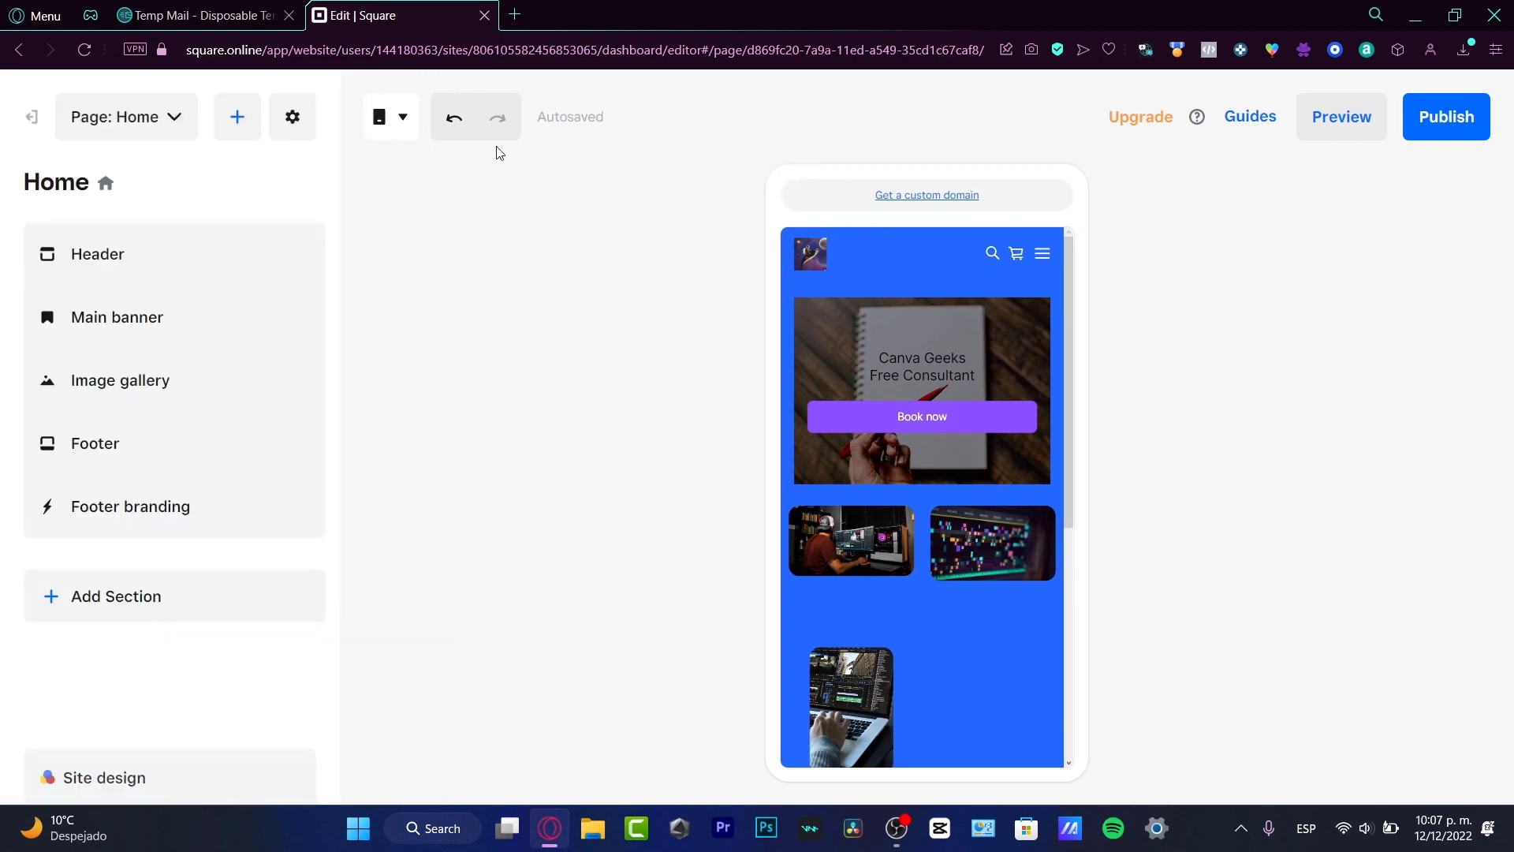
{"action": "left_click", "coordinate": [1431, 133]}
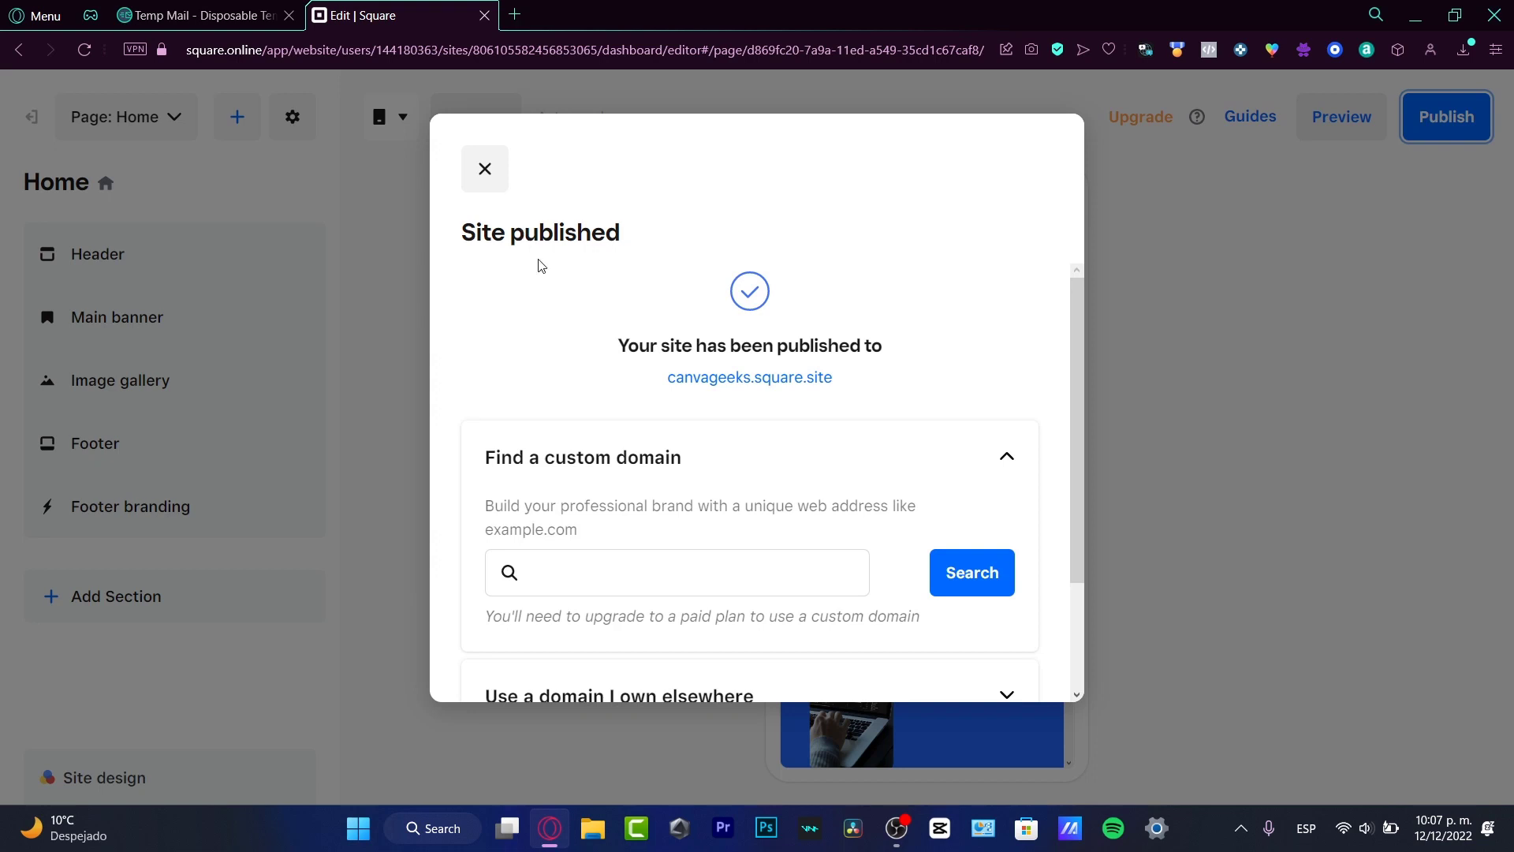
{"action": "scroll", "coordinate": [753, 496], "scroll_direction": "down", "scroll_amount": 2}
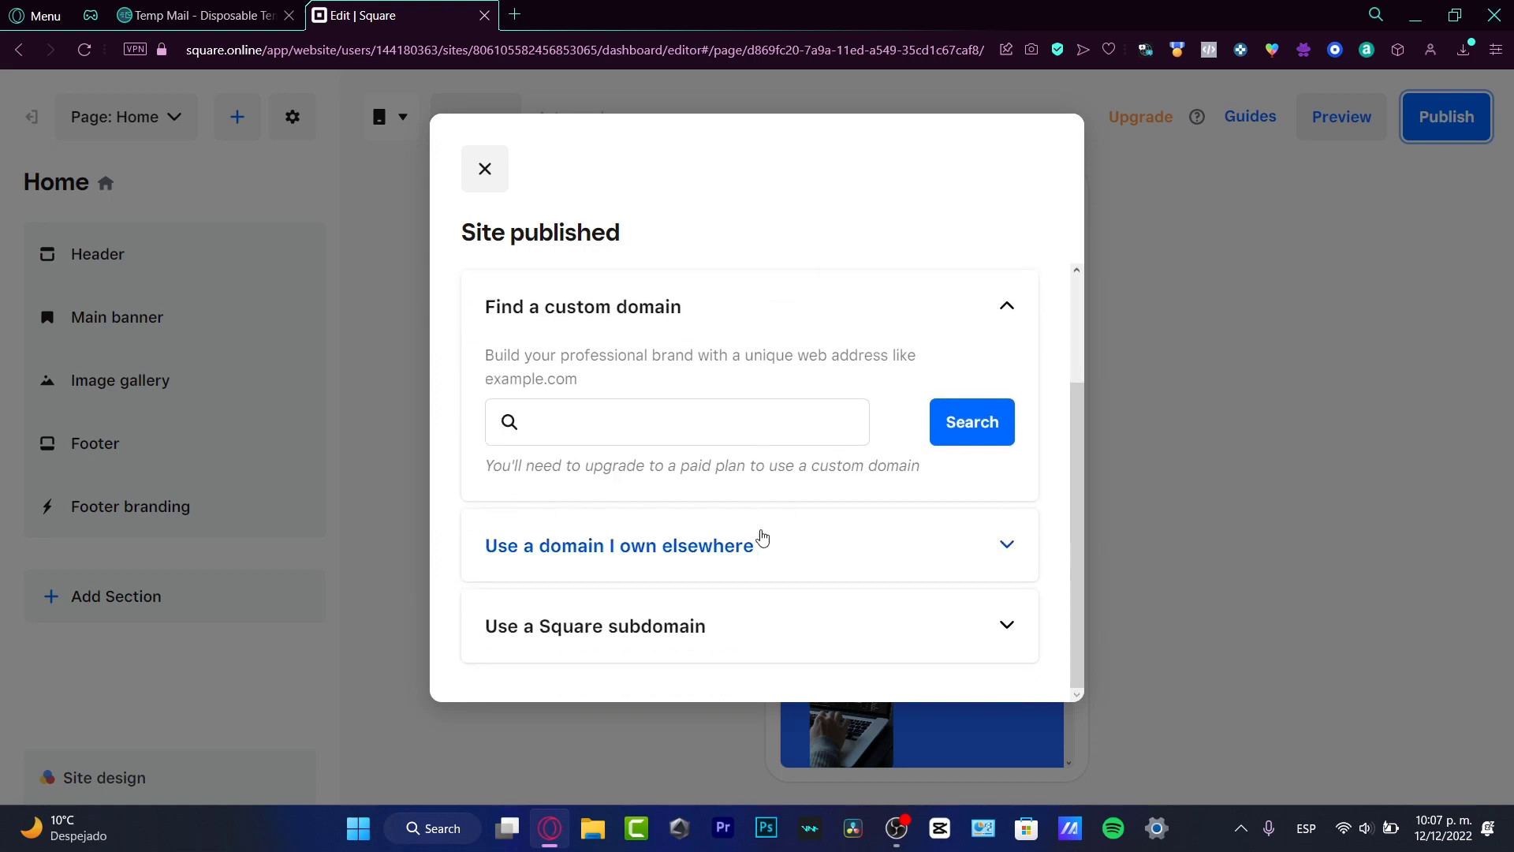
{"action": "left_click", "coordinate": [682, 639]}
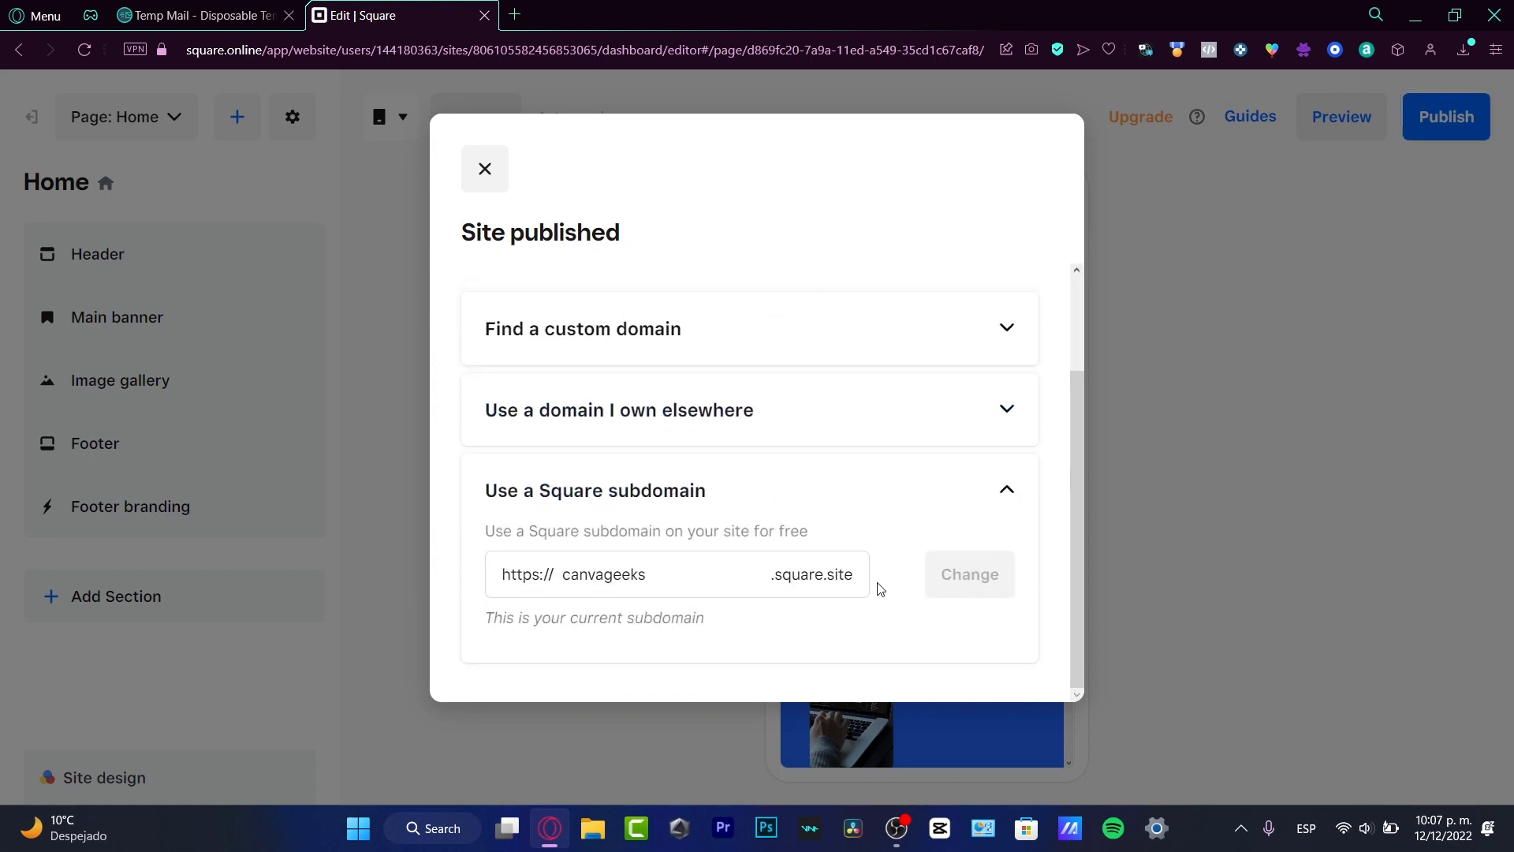
{"action": "left_click", "coordinate": [700, 577]}
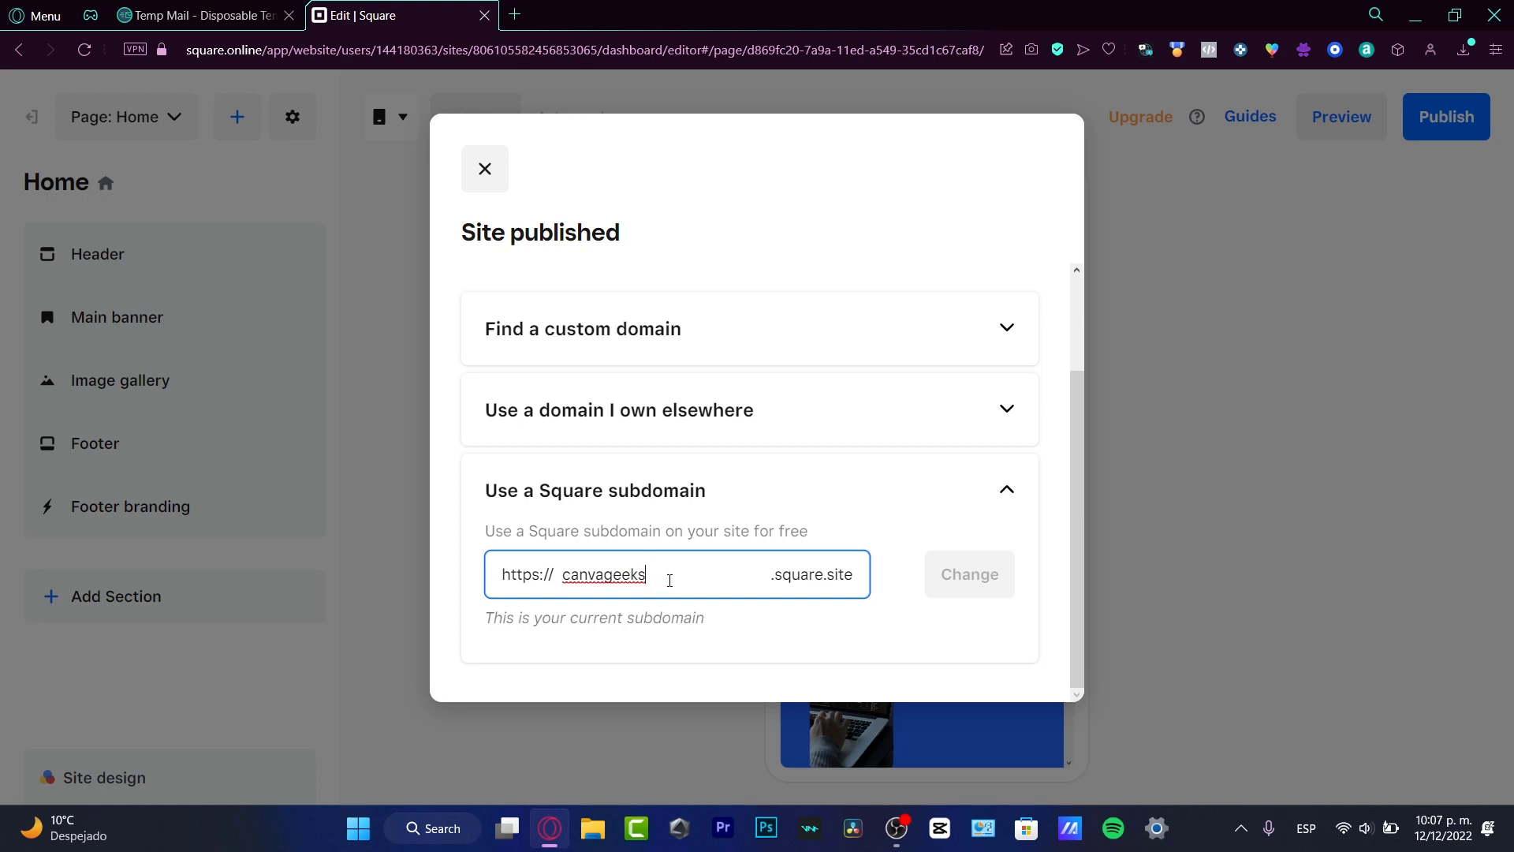
{"action": "key", "text": "ctrl+a"}
{"action": "key", "text": "End"}
{"action": "key", "text": "ctrl+a"}
{"action": "left_click", "coordinate": [1455, 136]}
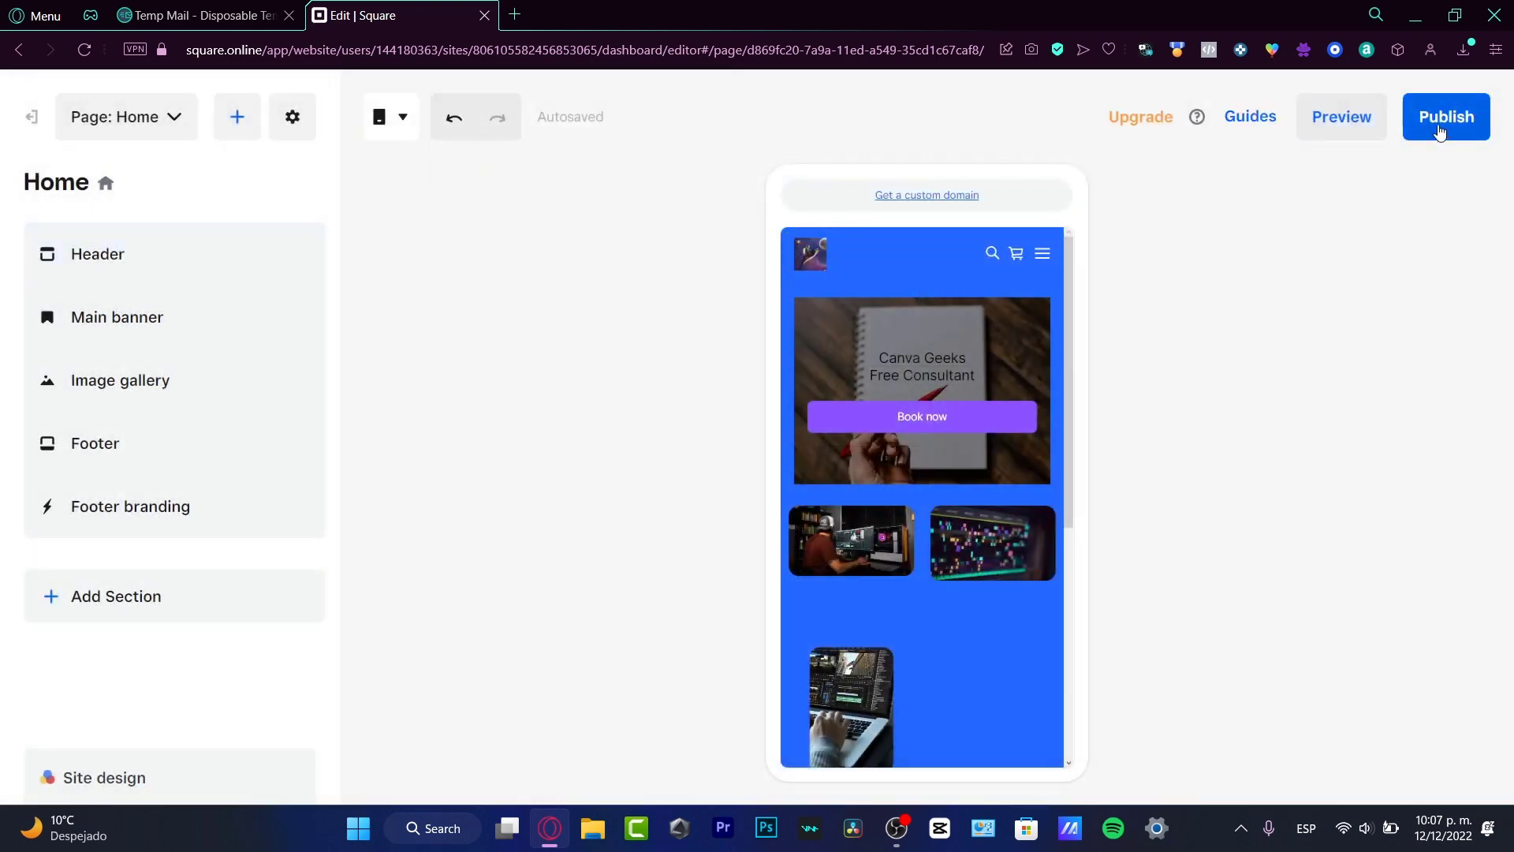
Republish and scroll the live canvageeks.square.site page down to its footer.
{"action": "left_click", "coordinate": [1439, 131]}
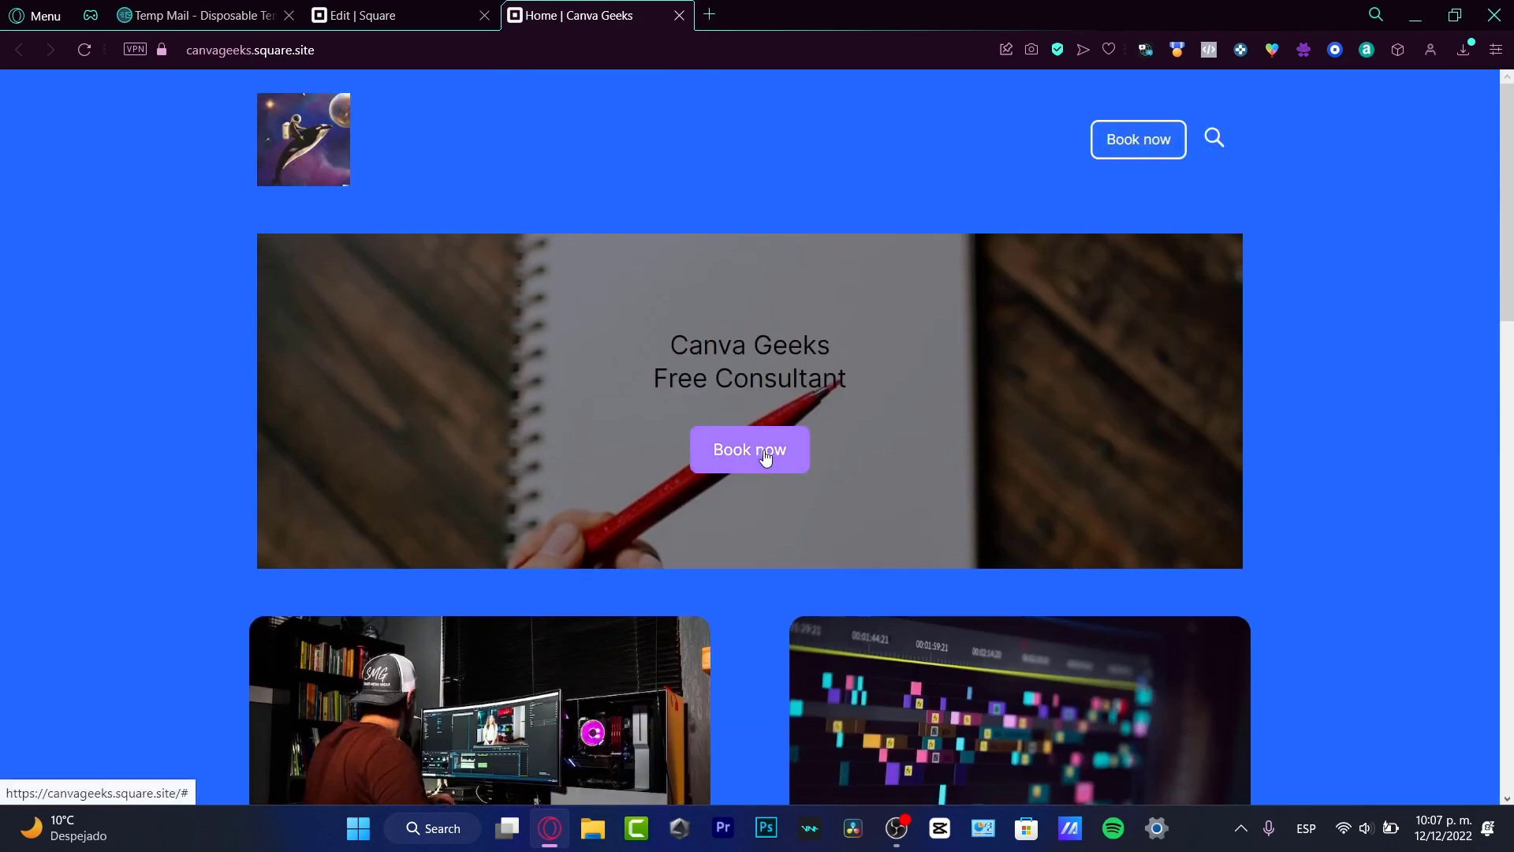
{"action": "scroll", "coordinate": [771, 454], "scroll_direction": "down", "scroll_amount": 12}
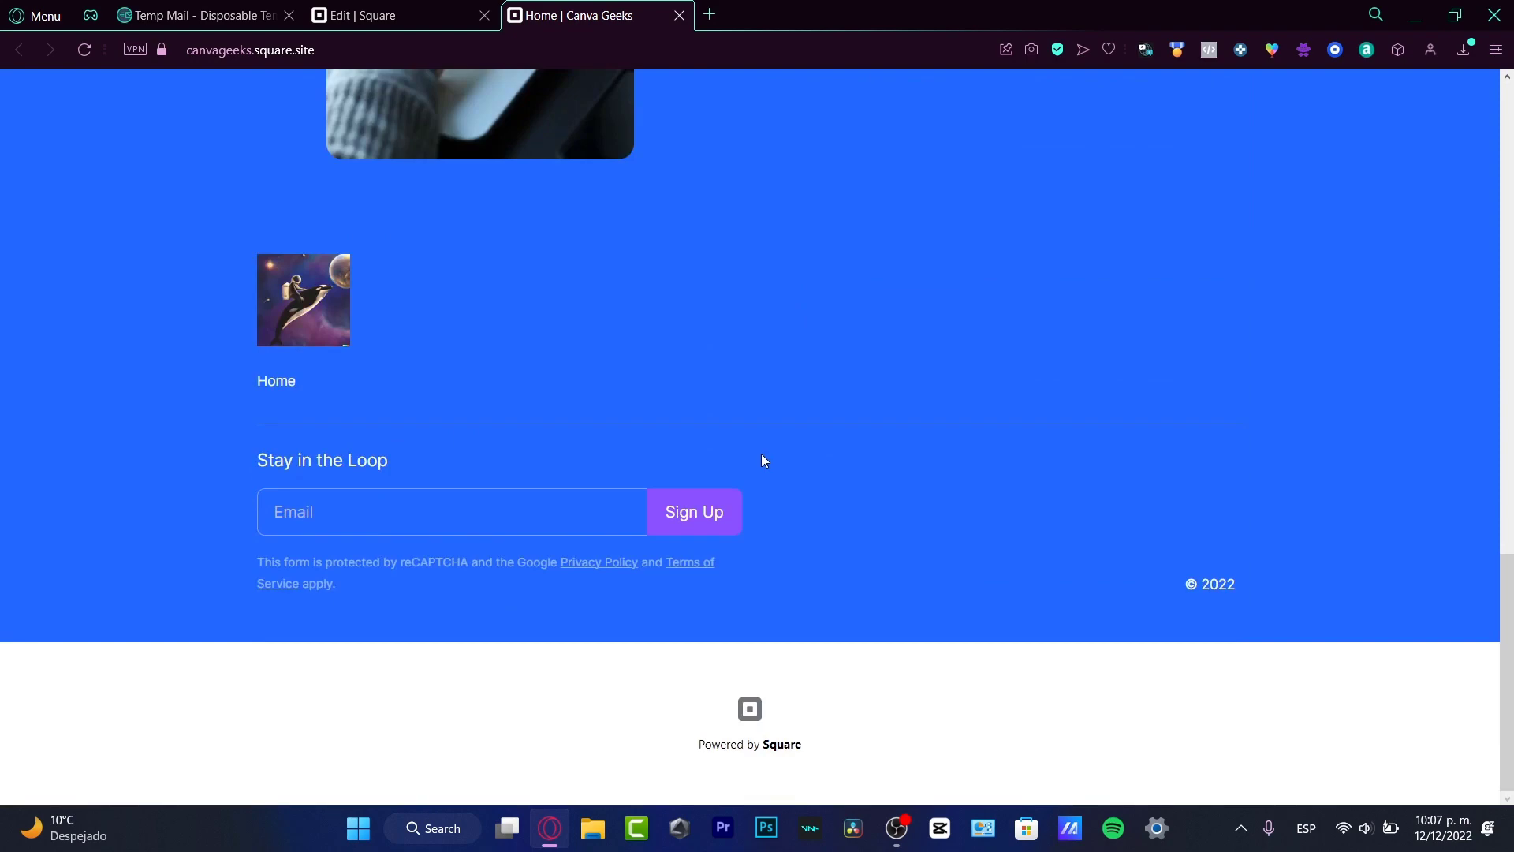
{"action": "scroll", "coordinate": [762, 460], "scroll_direction": "up", "scroll_amount": 15}
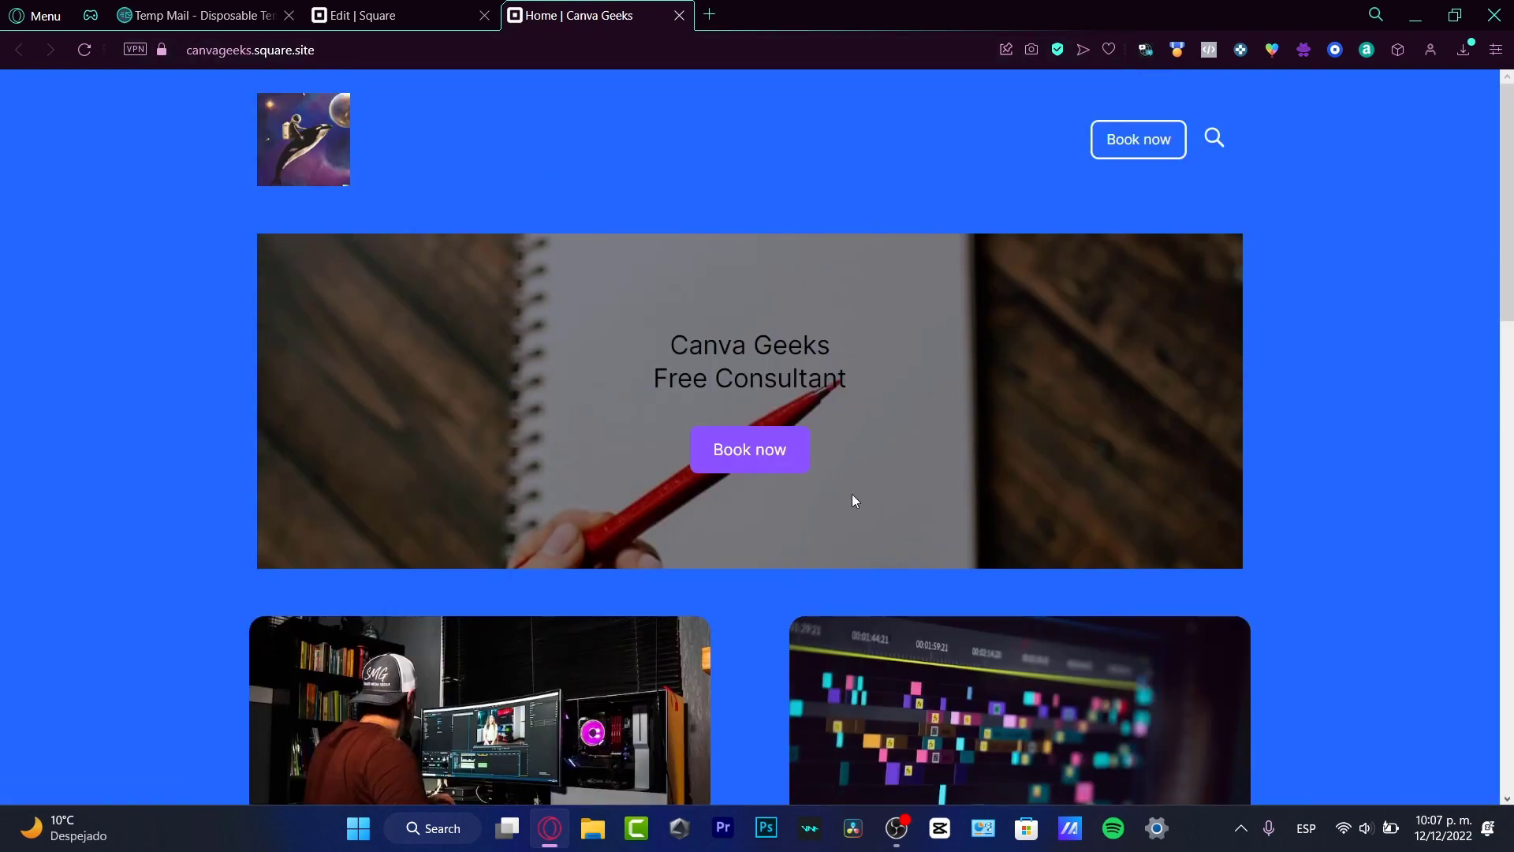
{"action": "scroll", "coordinate": [744, 462], "scroll_direction": "down", "scroll_amount": 6}
{"action": "scroll", "coordinate": [743, 456], "scroll_direction": "up", "scroll_amount": 6}
{"action": "scroll", "coordinate": [744, 457], "scroll_direction": "down", "scroll_amount": 12}
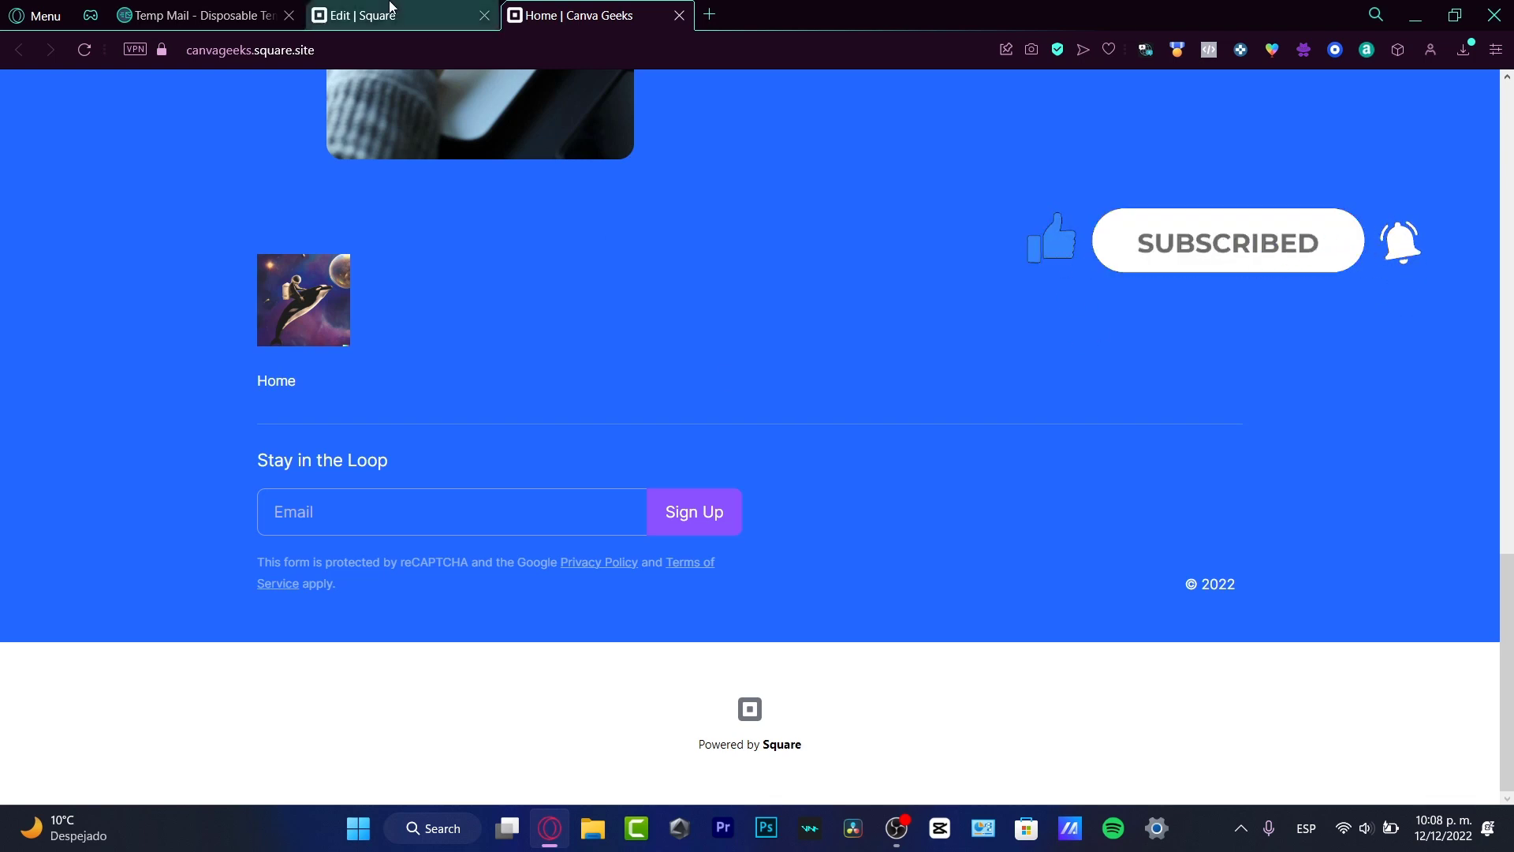
Return to the Edit | Square editor tab, dismiss the Site published dialog, and clear the preview selection.
{"action": "left_click", "coordinate": [354, 15]}
{"action": "left_click", "coordinate": [485, 169]}
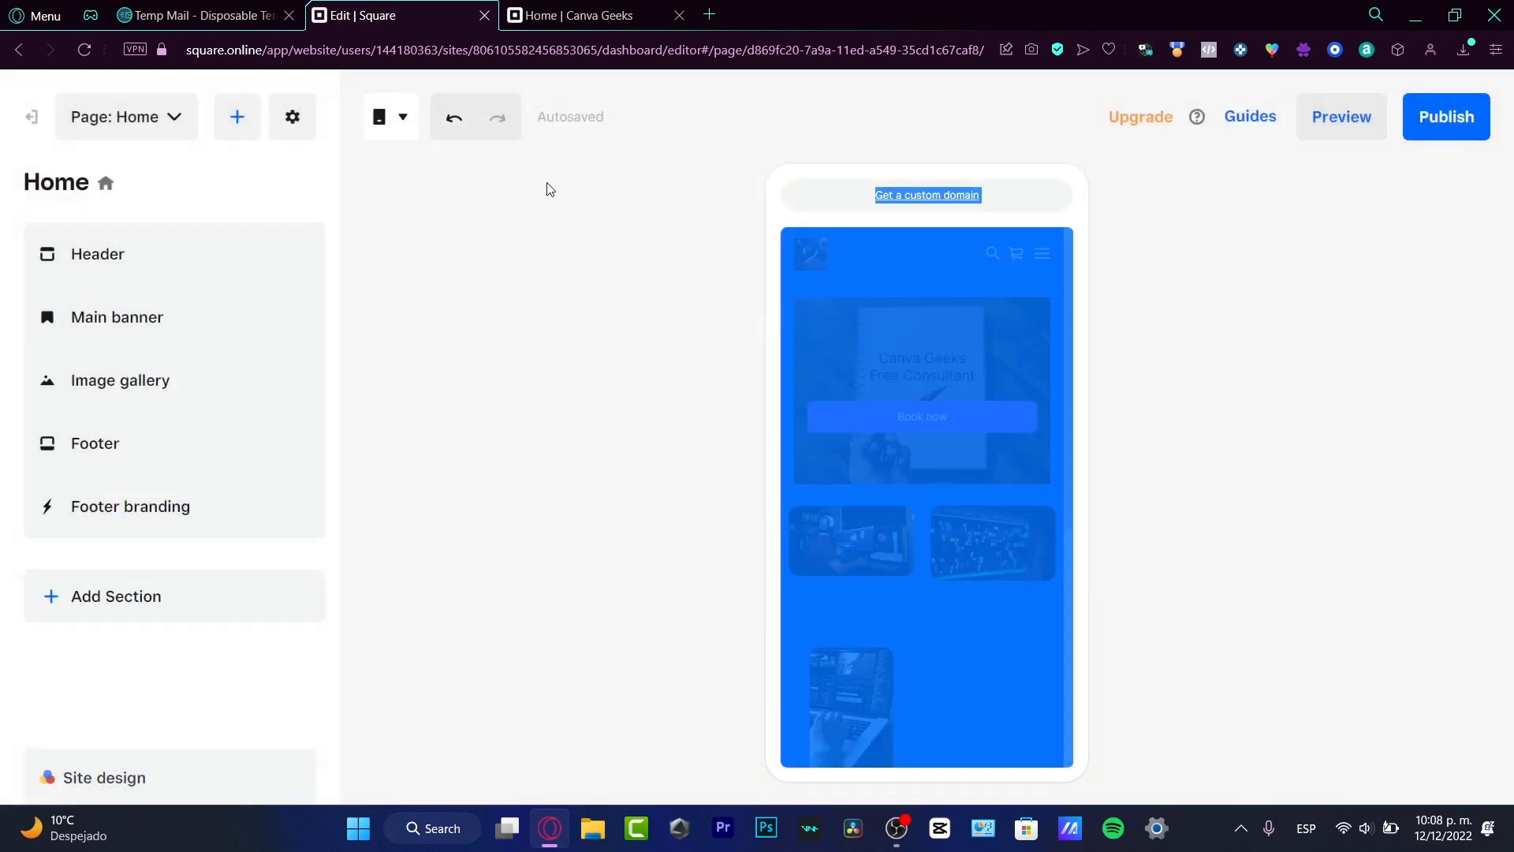
{"action": "left_click", "coordinate": [644, 361]}
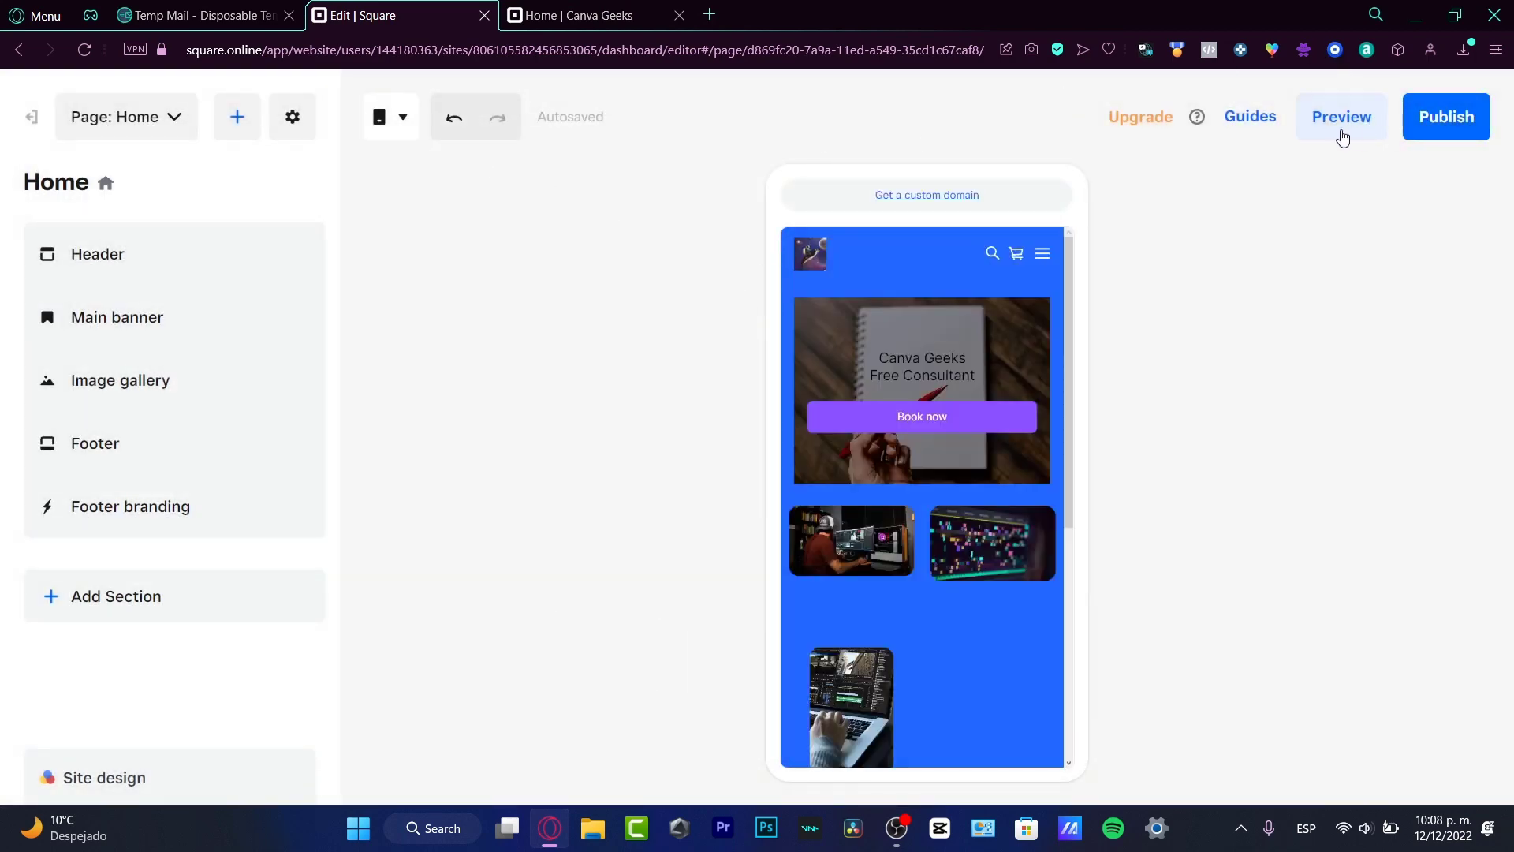